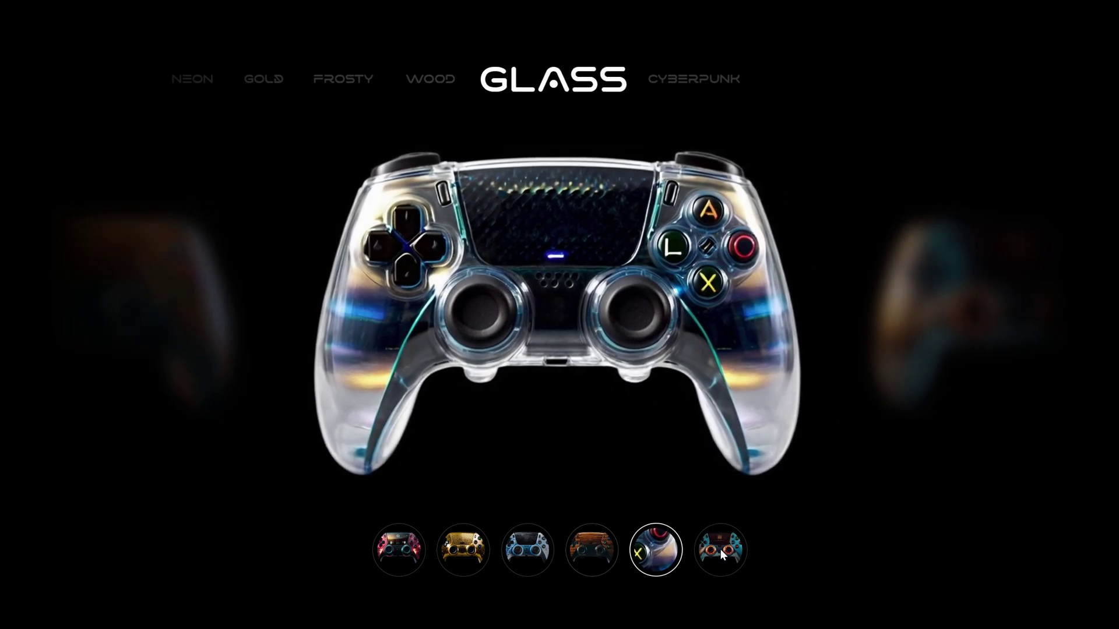
# Preview the finished product slider by switching to the Cyberpunk controller and to the Neon one.
pyautogui.click(720, 551)
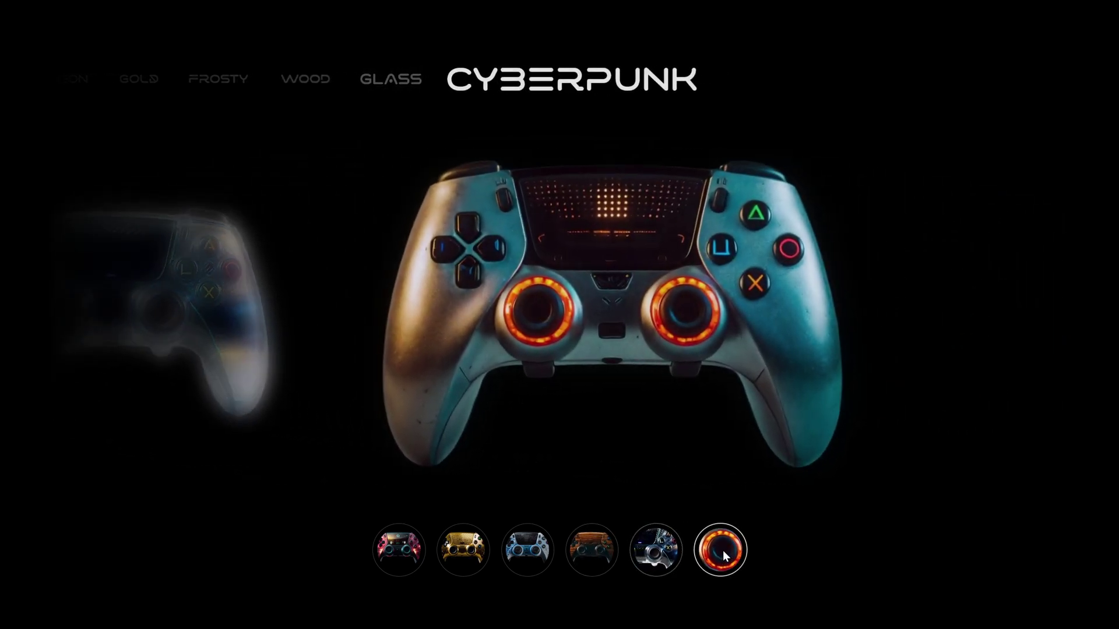
pyautogui.click(408, 548)
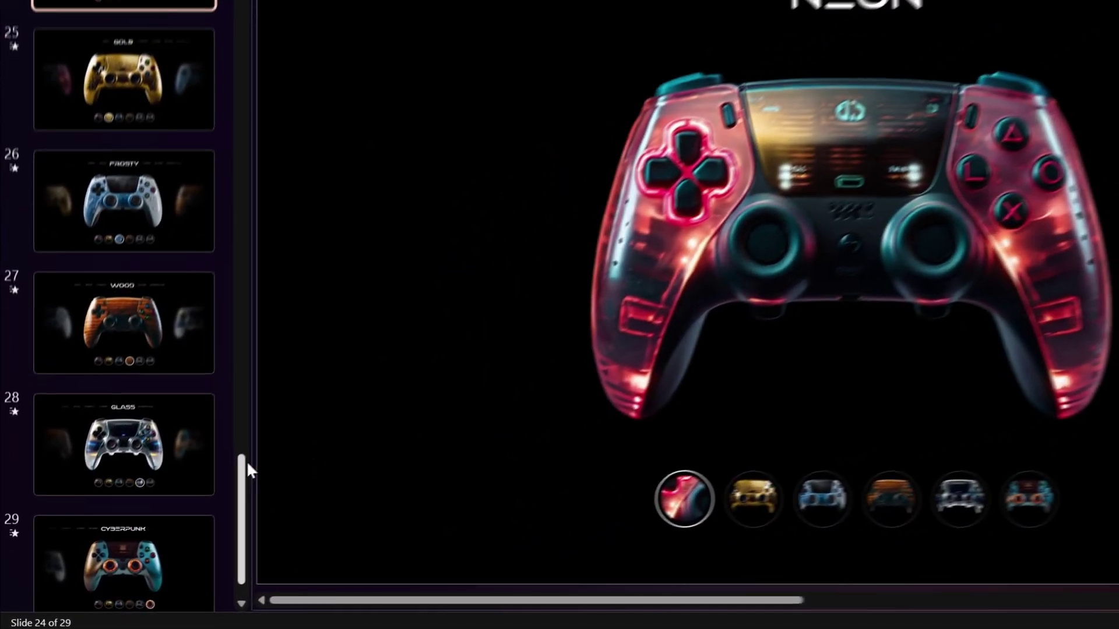
# Add a new slide in the Tutorial section after slide 29.
pyautogui.scroll(-2, 171, 547)
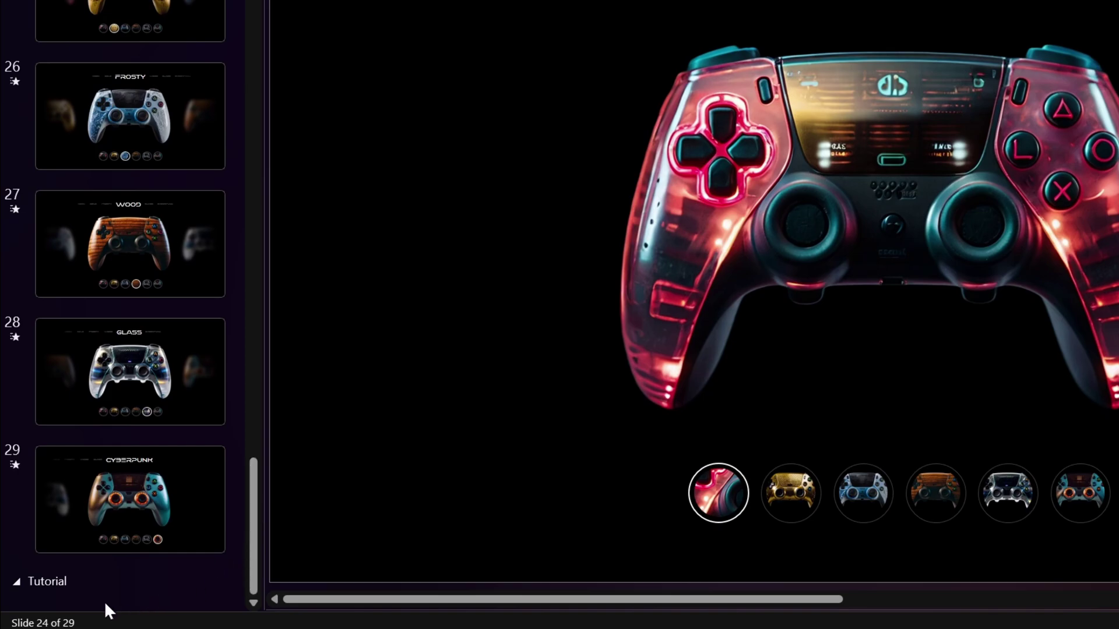
pyautogui.click(70, 598)
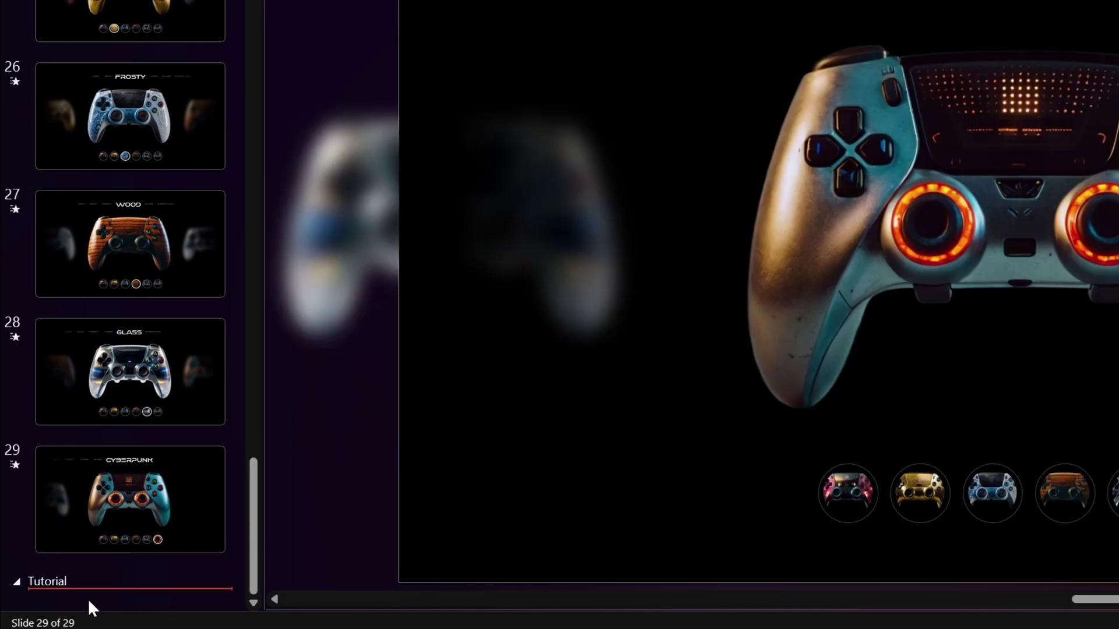
pyautogui.press('Return')
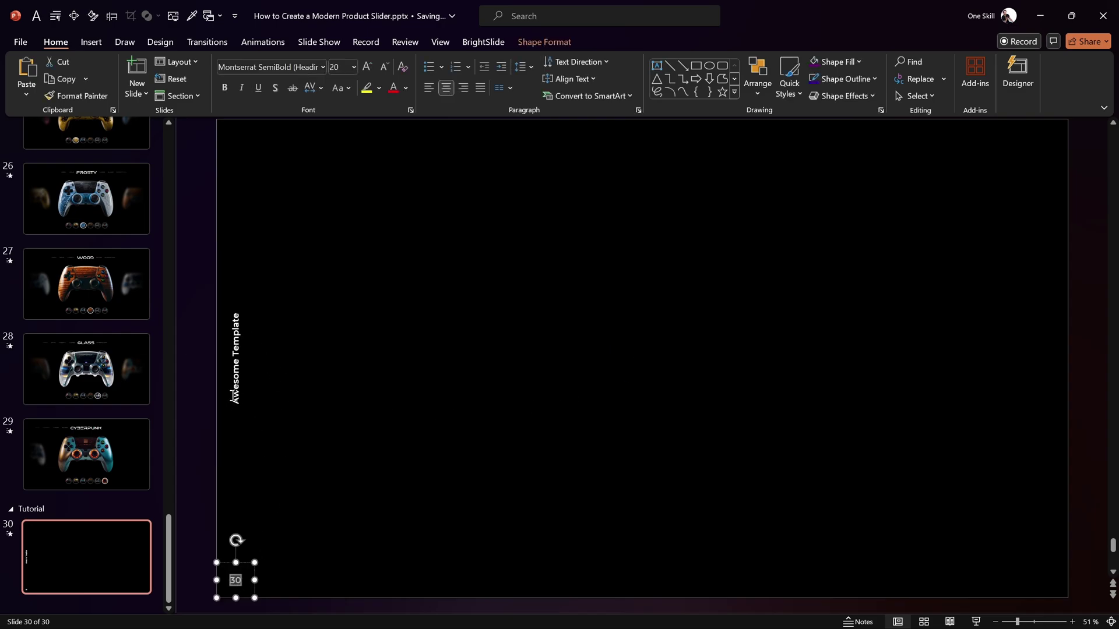
# Open the slide master and examine the template's master and layout designs.
pyautogui.click(440, 44)
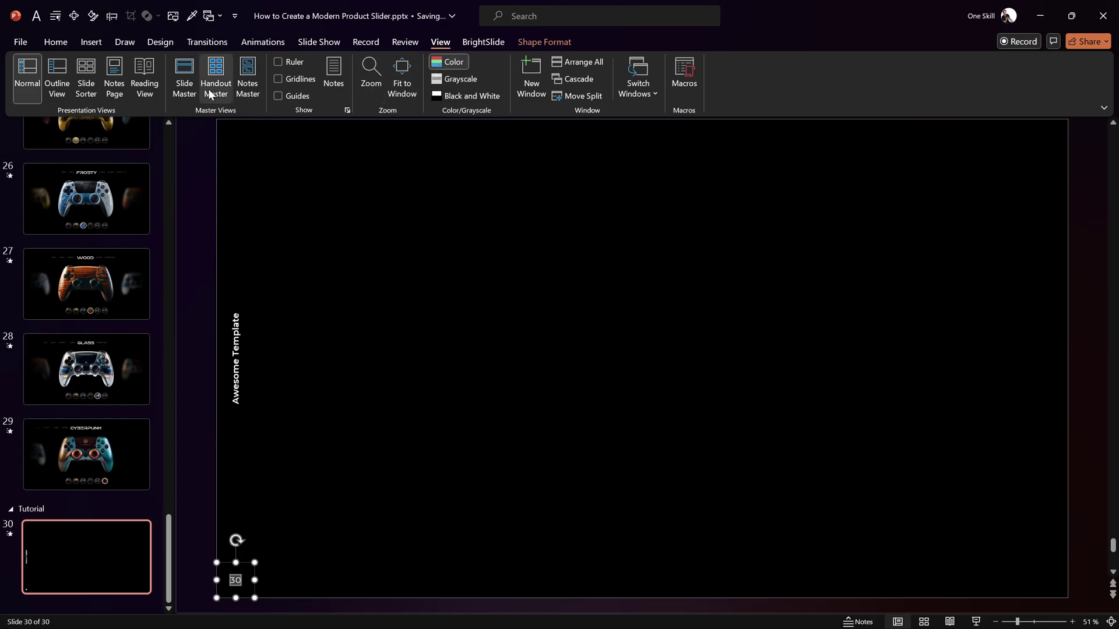
pyautogui.click(190, 76)
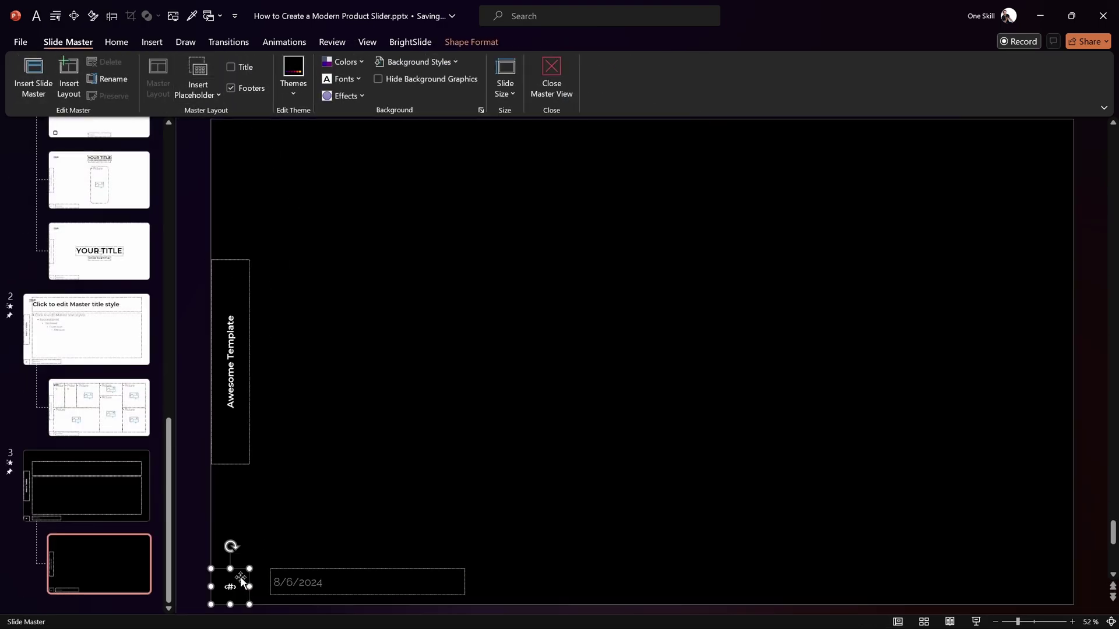
pyautogui.moveTo(172, 475); pyautogui.dragTo(181, 166)
pyautogui.click(117, 169)
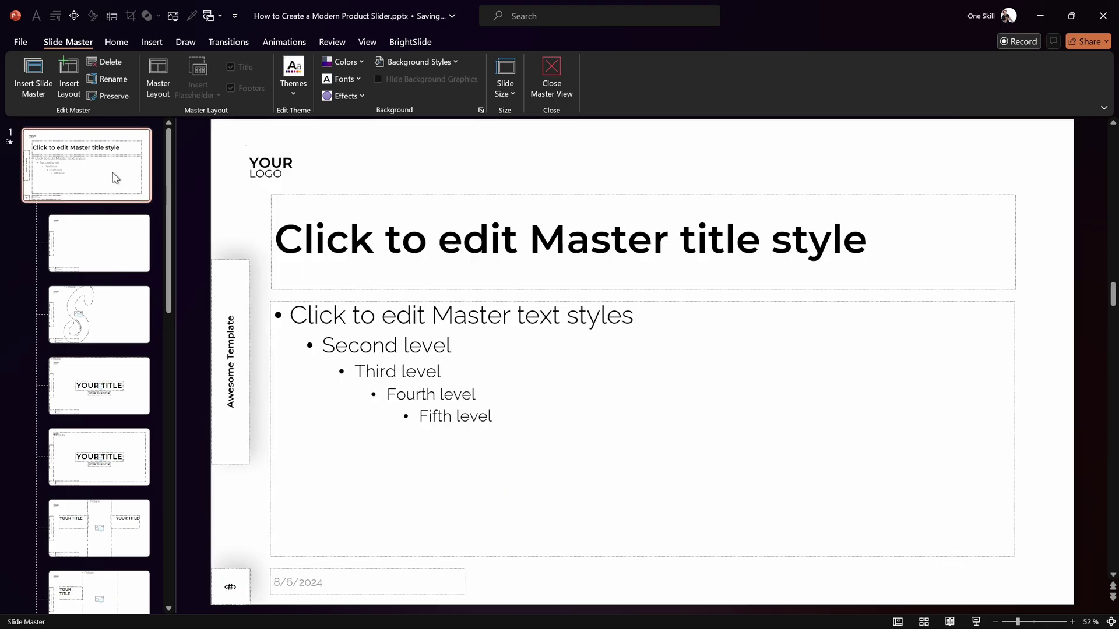
pyautogui.click(125, 323)
pyautogui.click(116, 527)
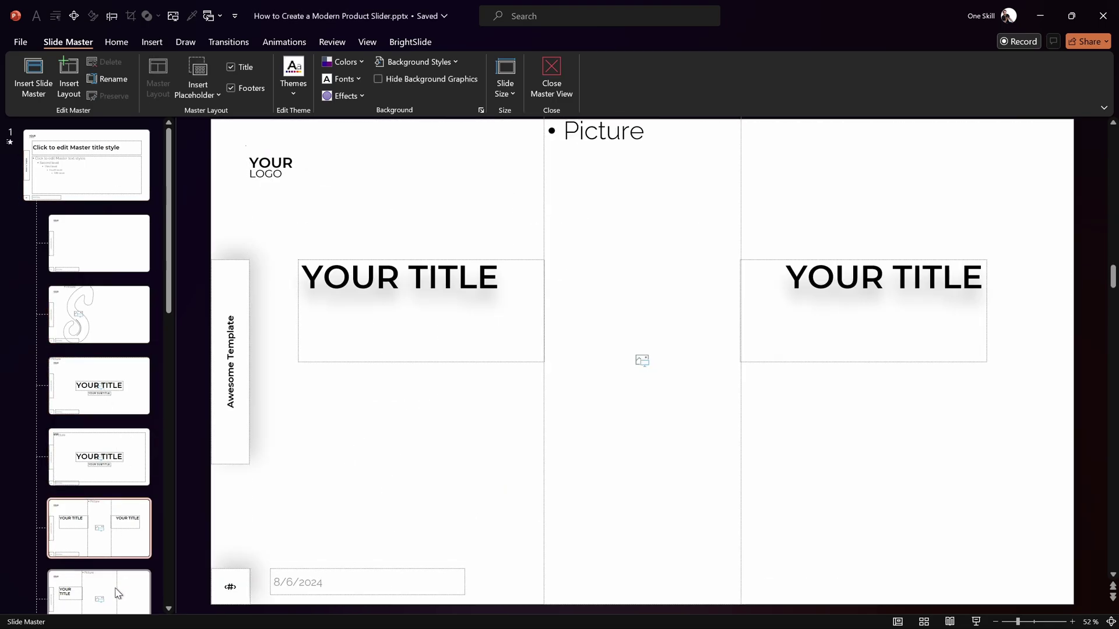
pyautogui.click(99, 589)
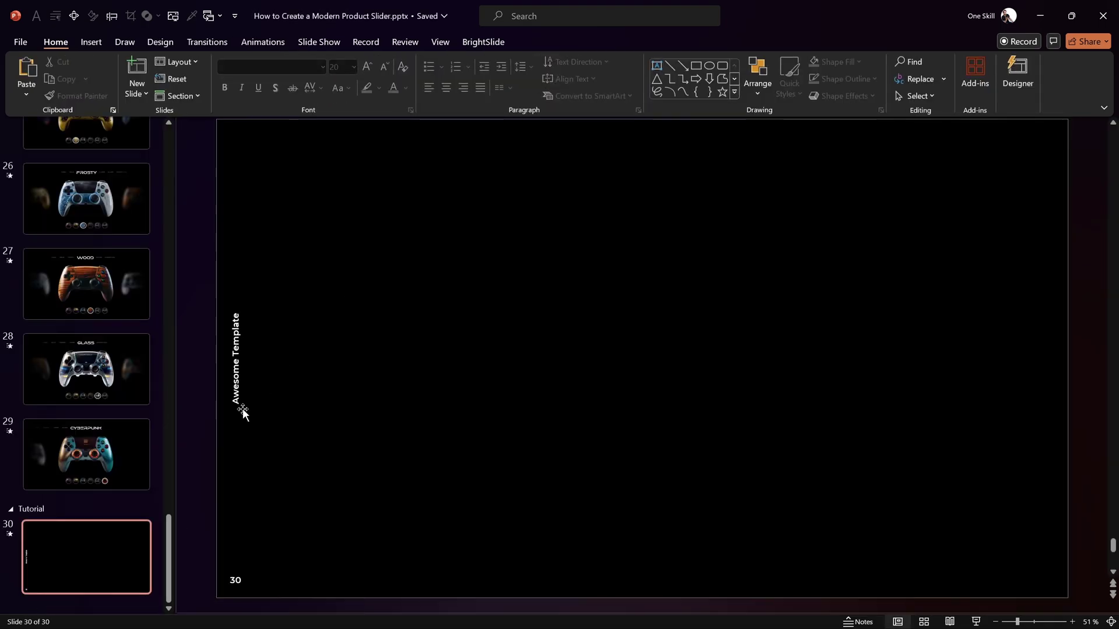
# Go back to the first slide and browse the class template's slides one after another.
pyautogui.moveTo(168, 525); pyautogui.dragTo(184, 145)
pyautogui.click(103, 183)
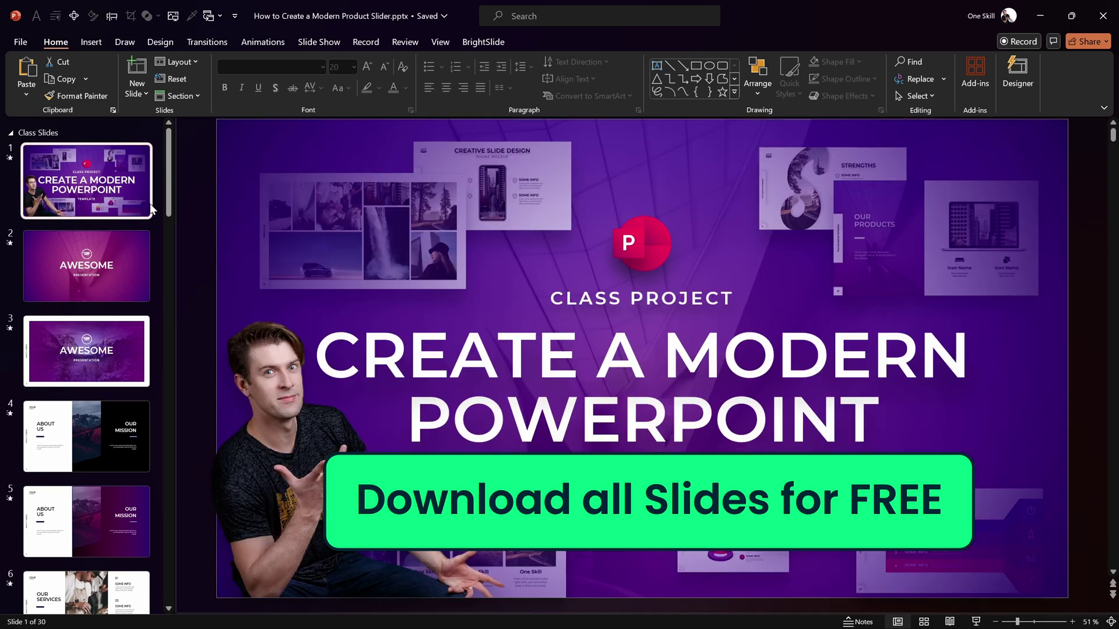
pyautogui.press('Down')
pyautogui.press('Down')
pyautogui.press('Down')
pyautogui.press('Down')
pyautogui.press('Down')
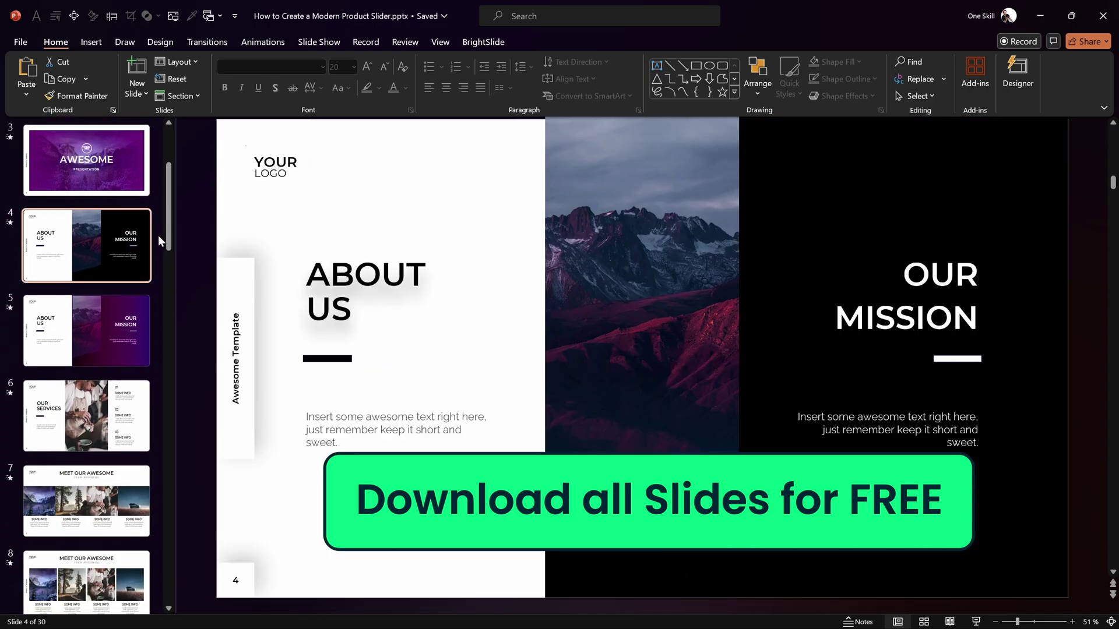
pyautogui.press('Down')
pyautogui.press('Down')
pyautogui.press('Down')
pyautogui.press('Down')
pyautogui.press('Down')
pyautogui.press('Down')
pyautogui.press('Down')
pyautogui.press('Down')
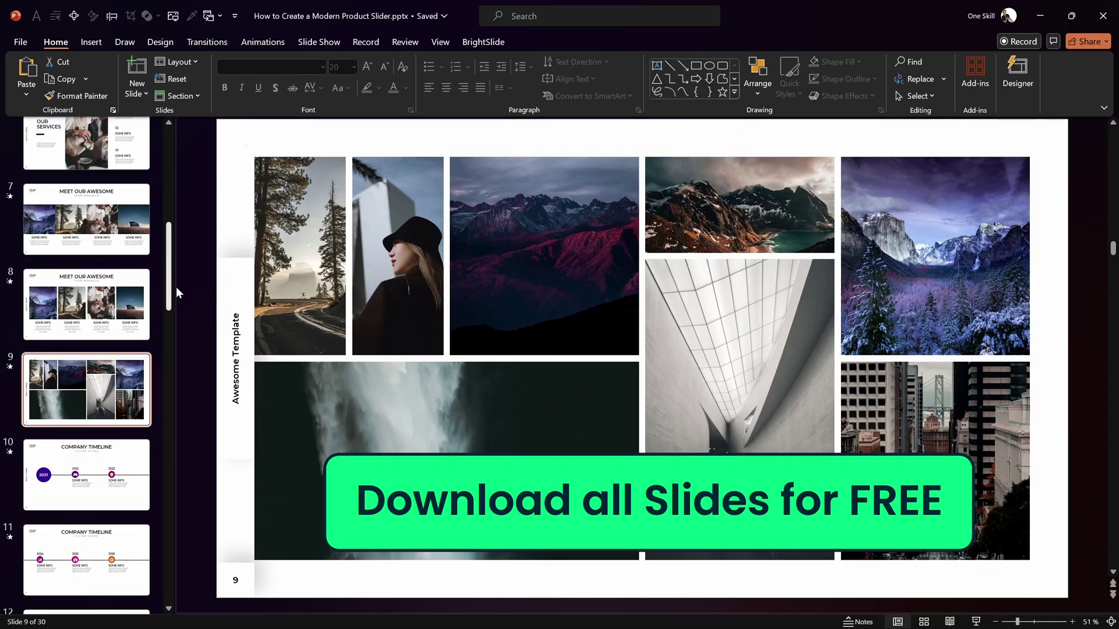
pyautogui.press('Down')
pyautogui.press('Down')
pyautogui.press('Down')
pyautogui.press('Down')
pyautogui.press('Down')
pyautogui.press('Down')
pyautogui.press('Down')
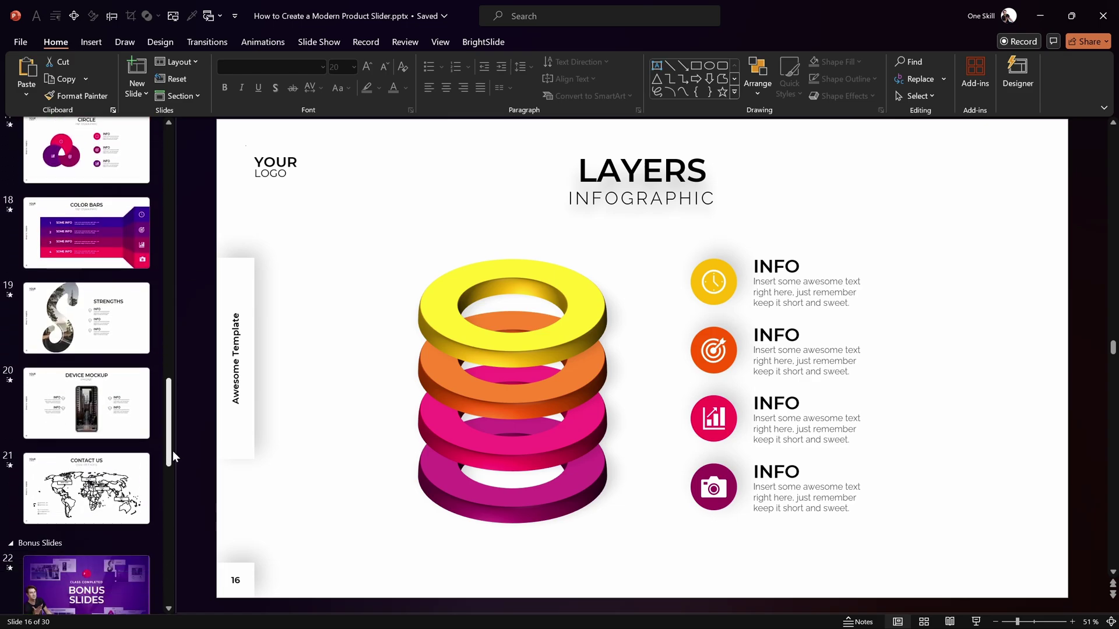
# Look through the Product Slider section's controller slides and return to the blank slide 30.
pyautogui.moveTo(167, 415); pyautogui.dragTo(178, 515)
pyautogui.click(116, 384)
pyautogui.click(116, 300)
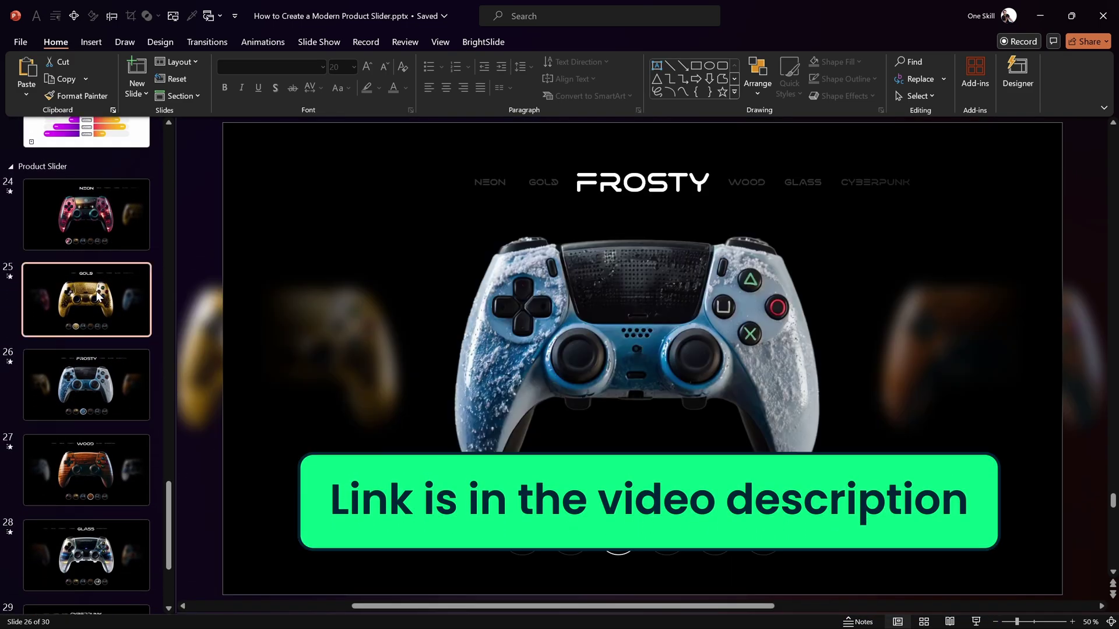
pyautogui.click(145, 490)
pyautogui.moveTo(169, 496); pyautogui.dragTo(169, 528)
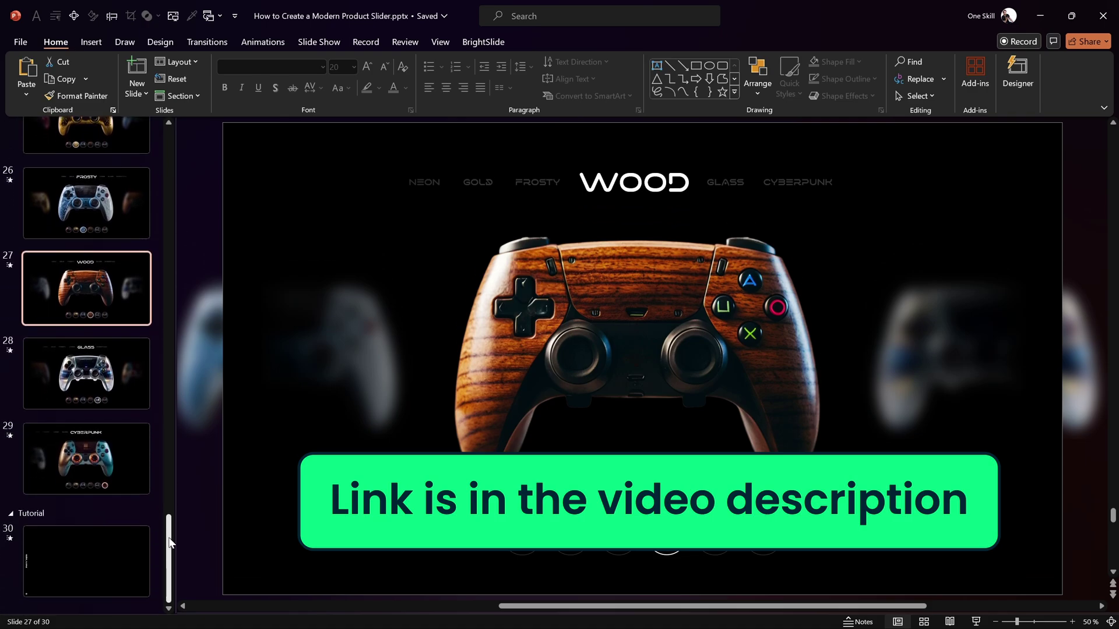
pyautogui.click(111, 549)
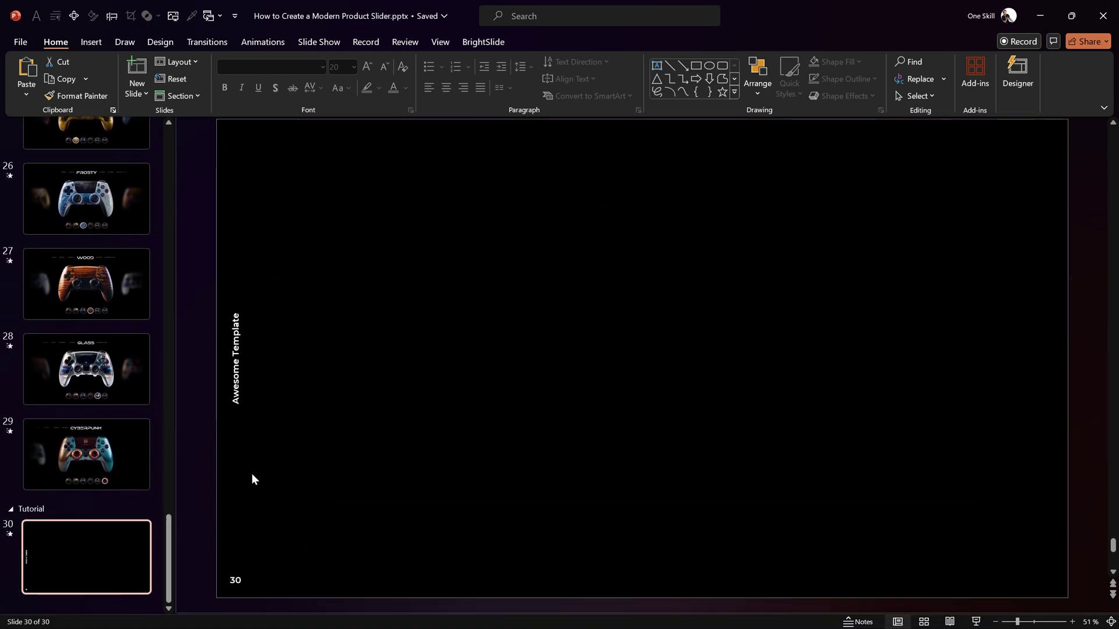
# Turn off the slide number and footer for slide 30 only.
pyautogui.click(91, 42)
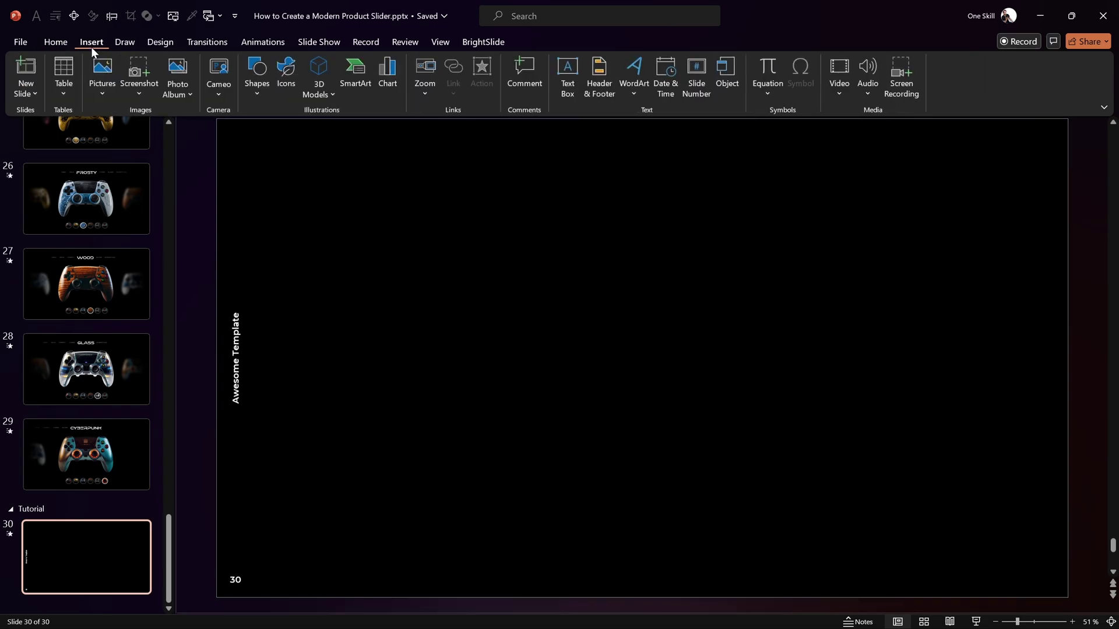
pyautogui.click(600, 89)
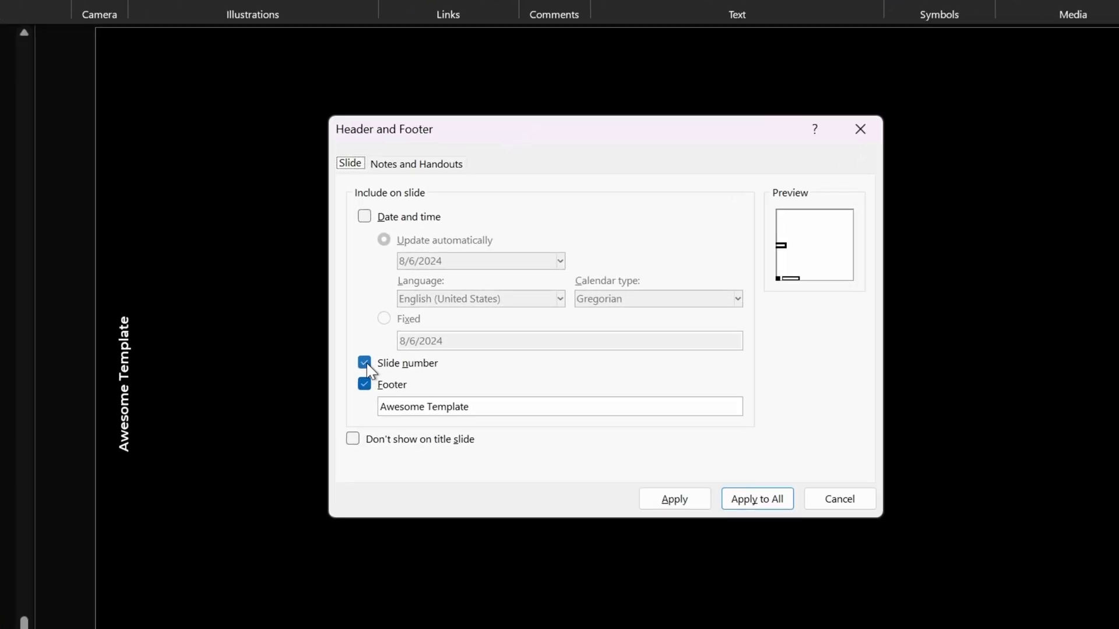
pyautogui.click(397, 344)
pyautogui.click(398, 359)
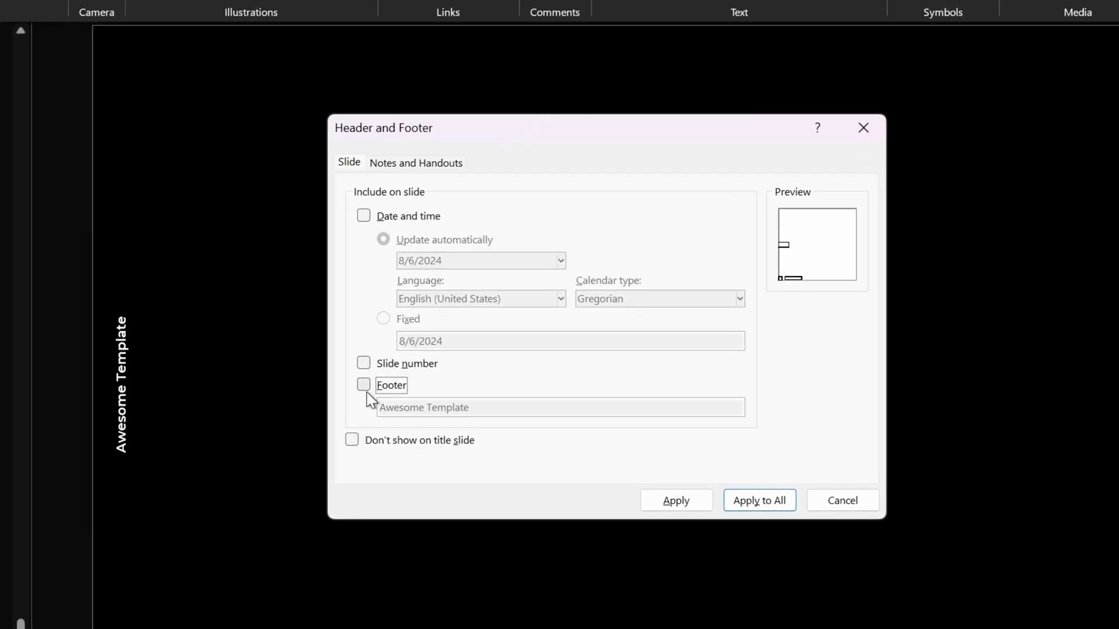
pyautogui.click(676, 500)
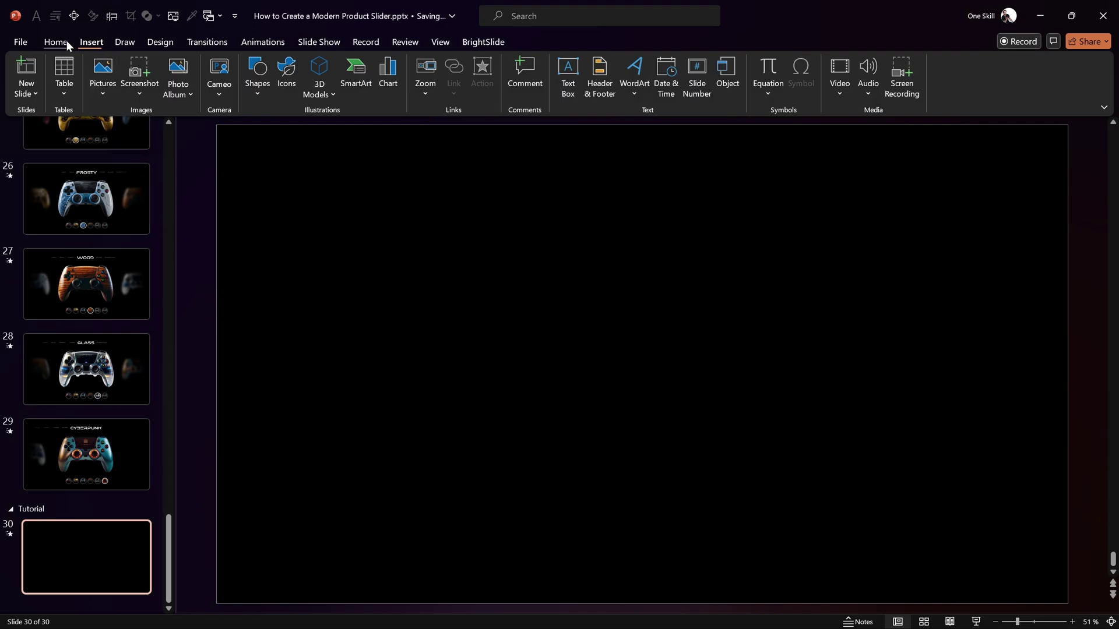
pyautogui.click(56, 42)
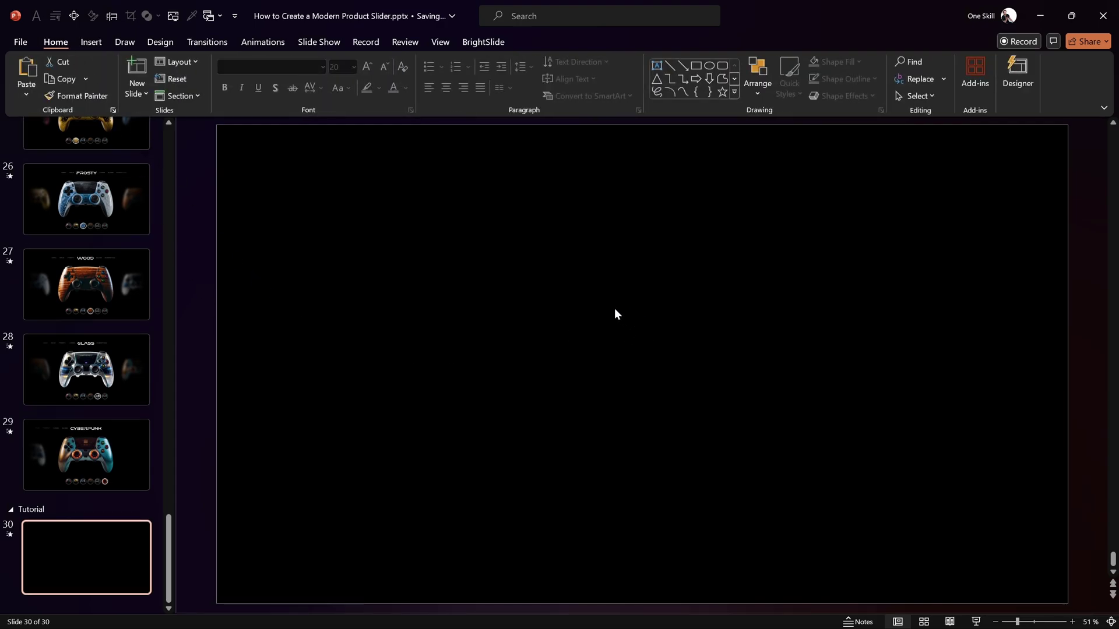
# Examine the layout of the Gold and Frosty slides in the Product Slider section.
pyautogui.moveTo(168, 536); pyautogui.dragTo(169, 471)
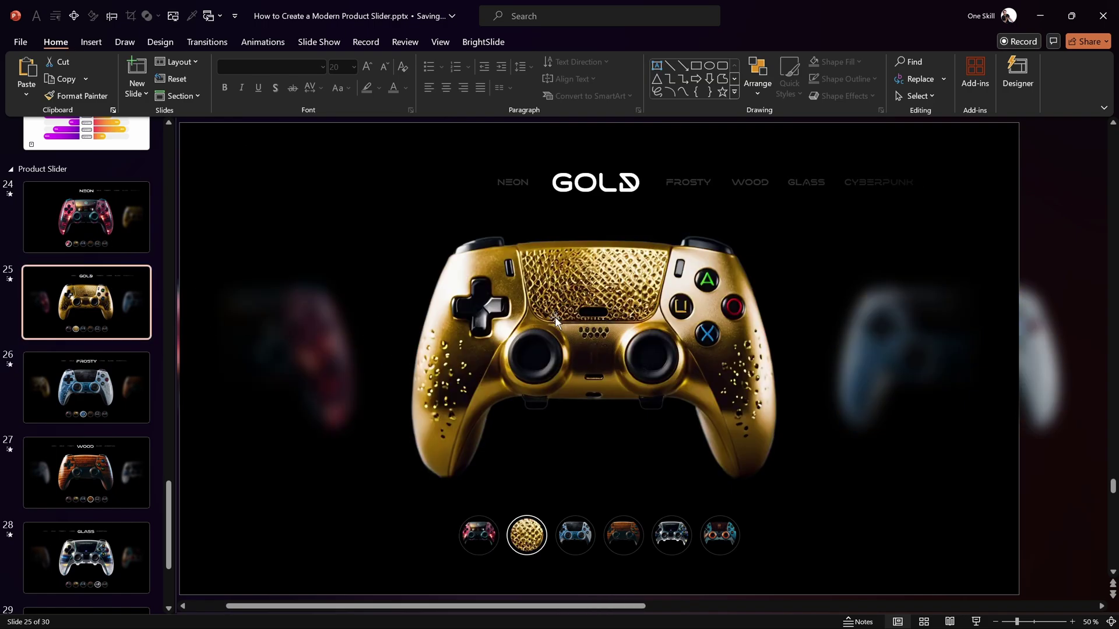
pyautogui.click(126, 383)
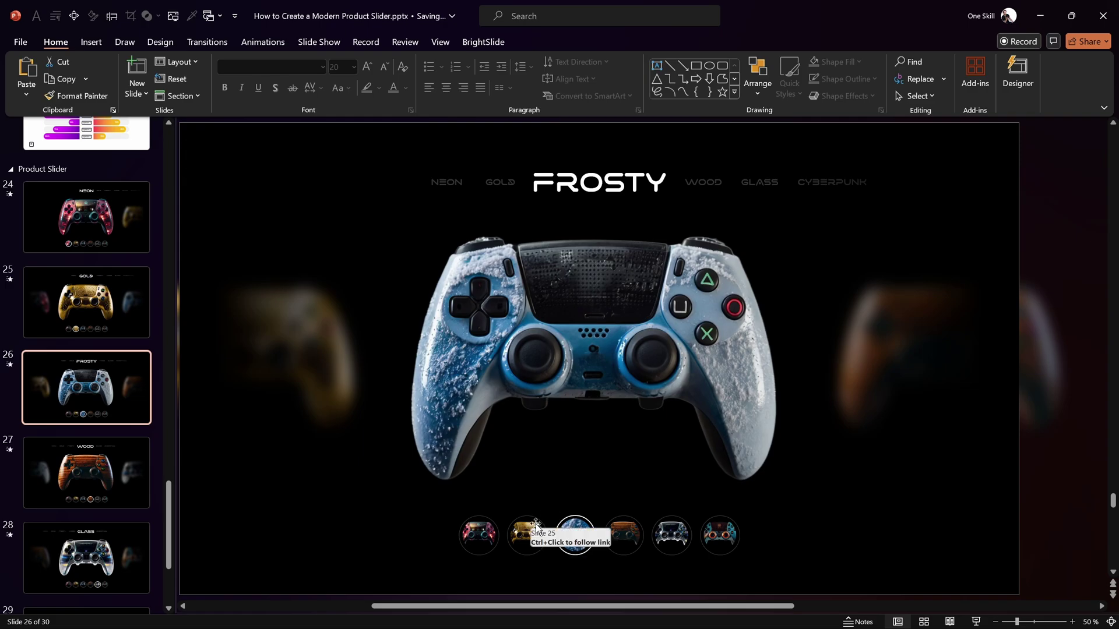
pyautogui.click(134, 284)
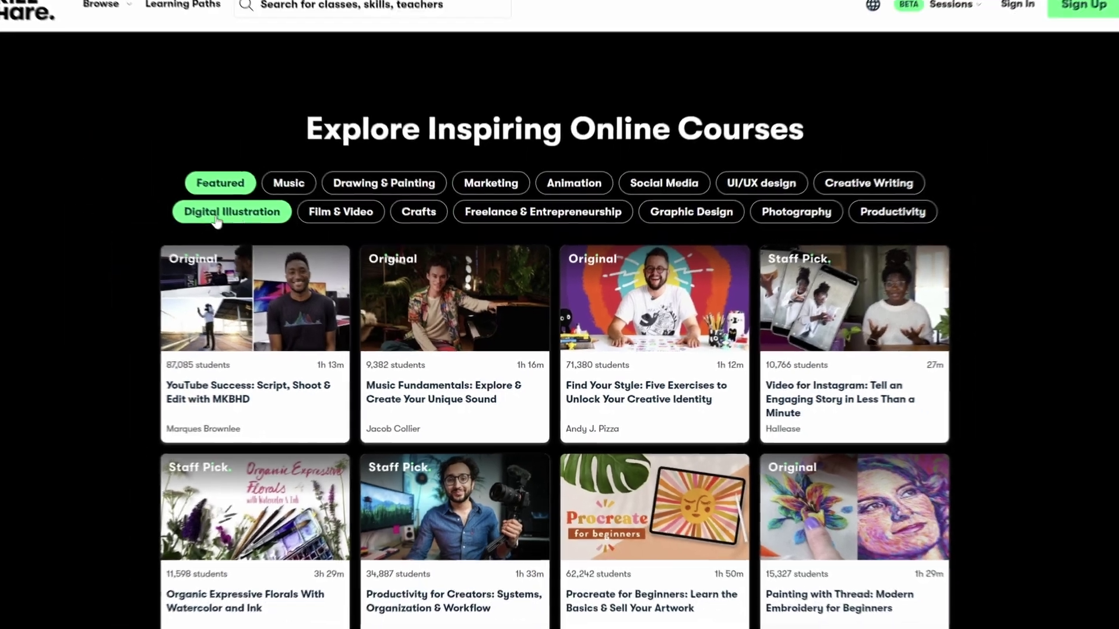
# Switch to the Skillshare website and look through its featured courses and creative experts.
pyautogui.scroll(-5, 114, 227)
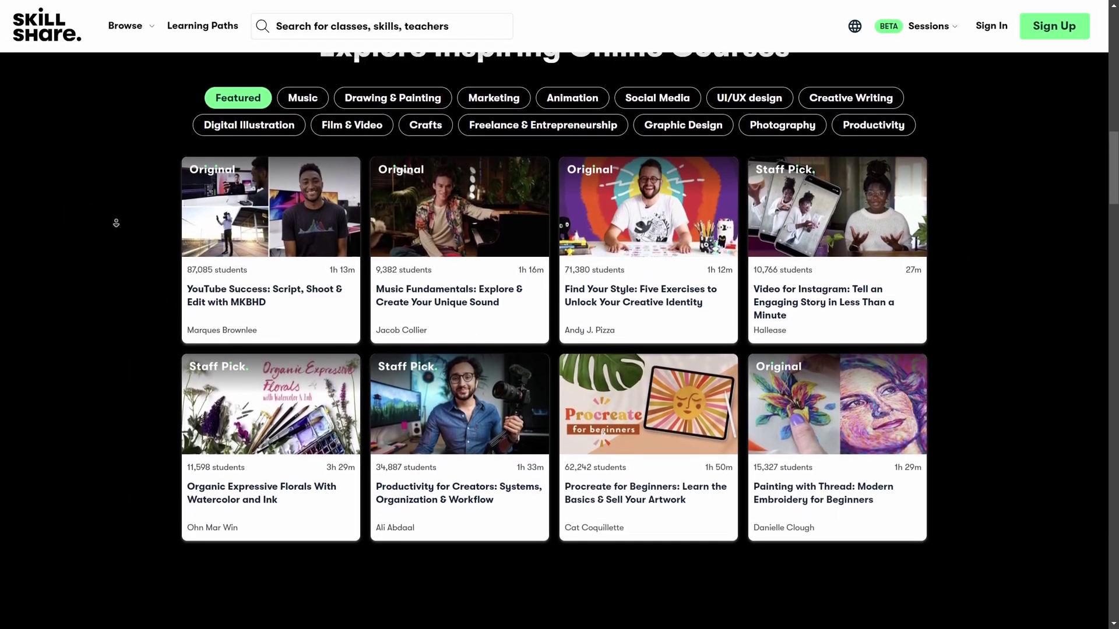
pyautogui.scroll(-7, 114, 227)
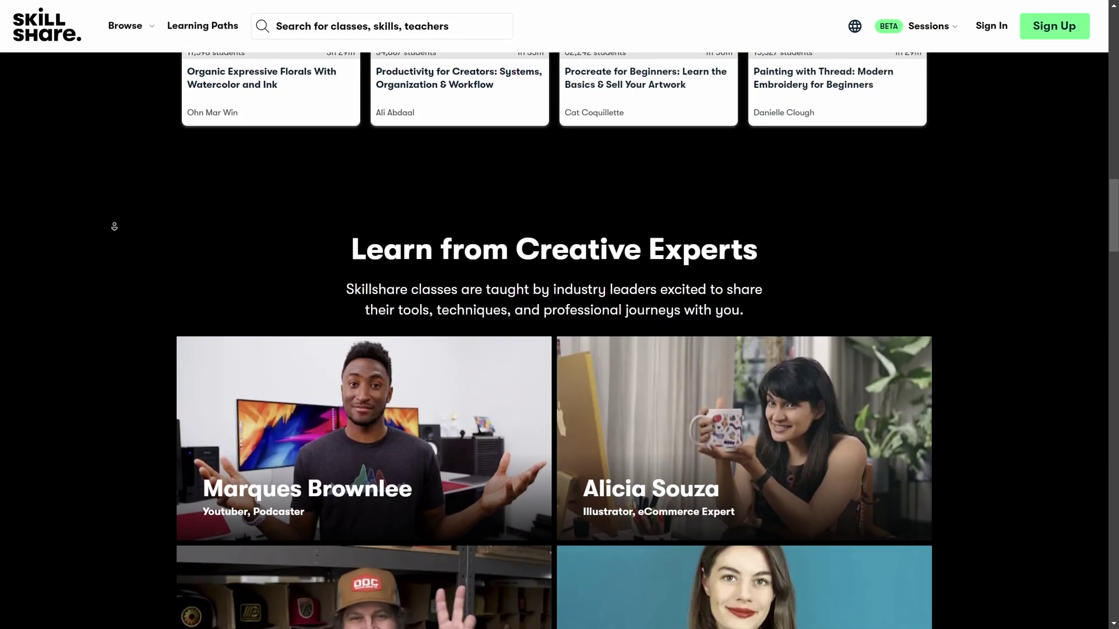
pyautogui.scroll(-2, 114, 226)
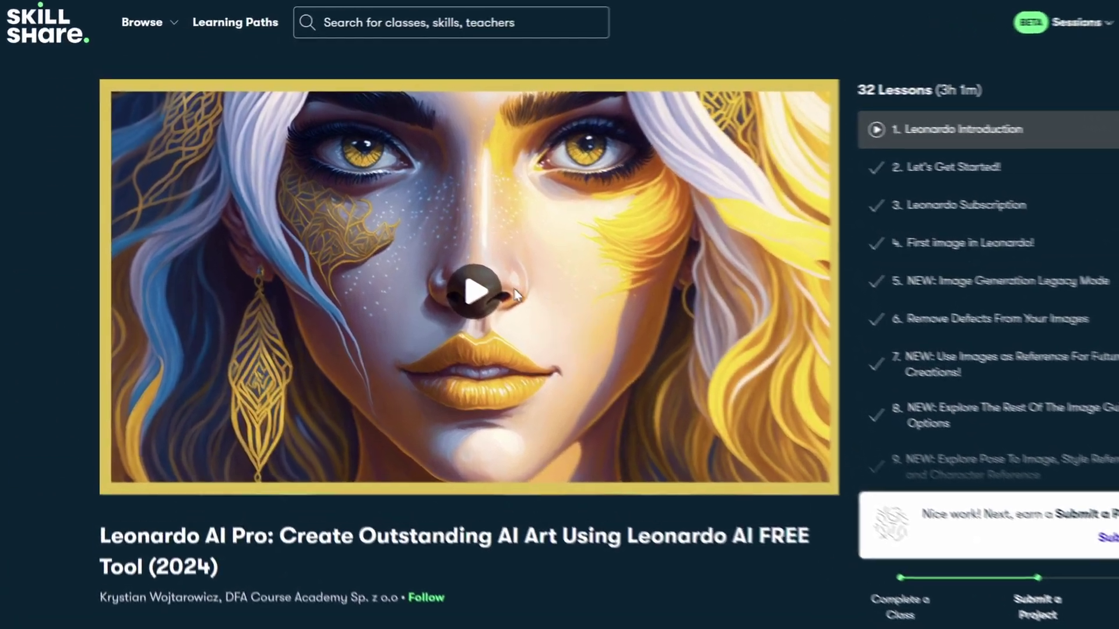
# Play the introduction lesson of the Leonardo AI Pro course and highlight the course title.
pyautogui.click(408, 253)
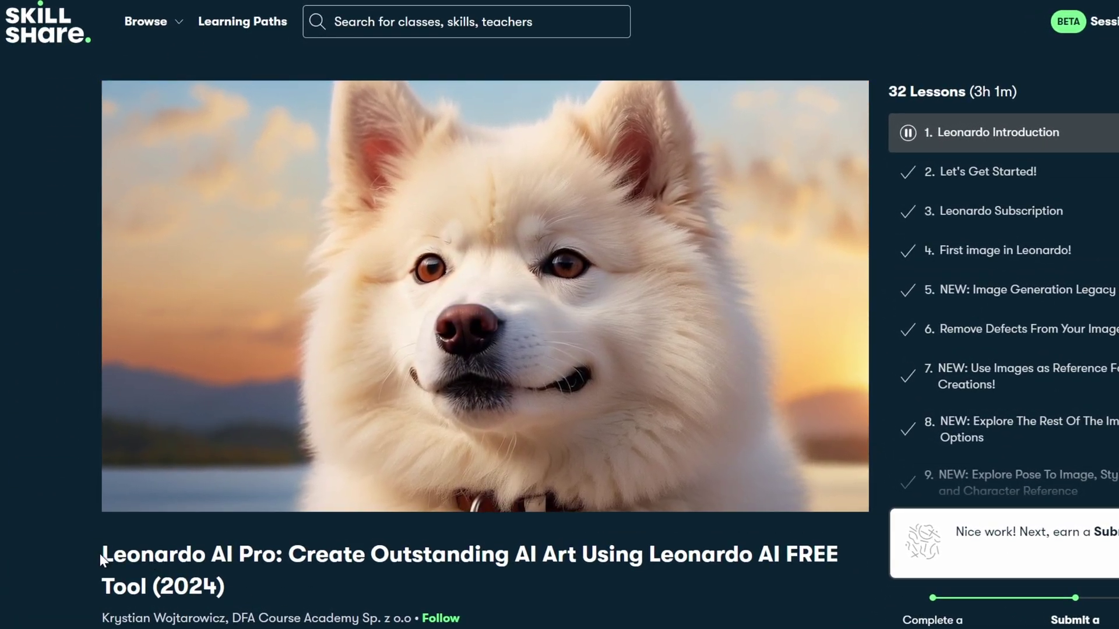
pyautogui.moveTo(99, 554); pyautogui.dragTo(232, 570)
pyautogui.click(240, 582)
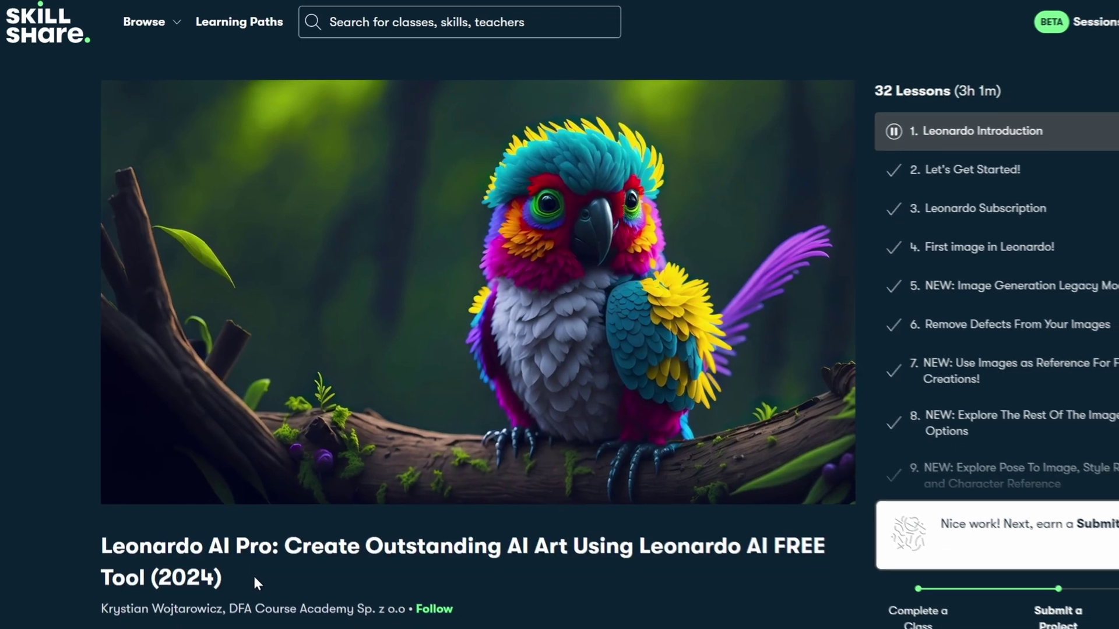
pyautogui.moveTo(127, 621)
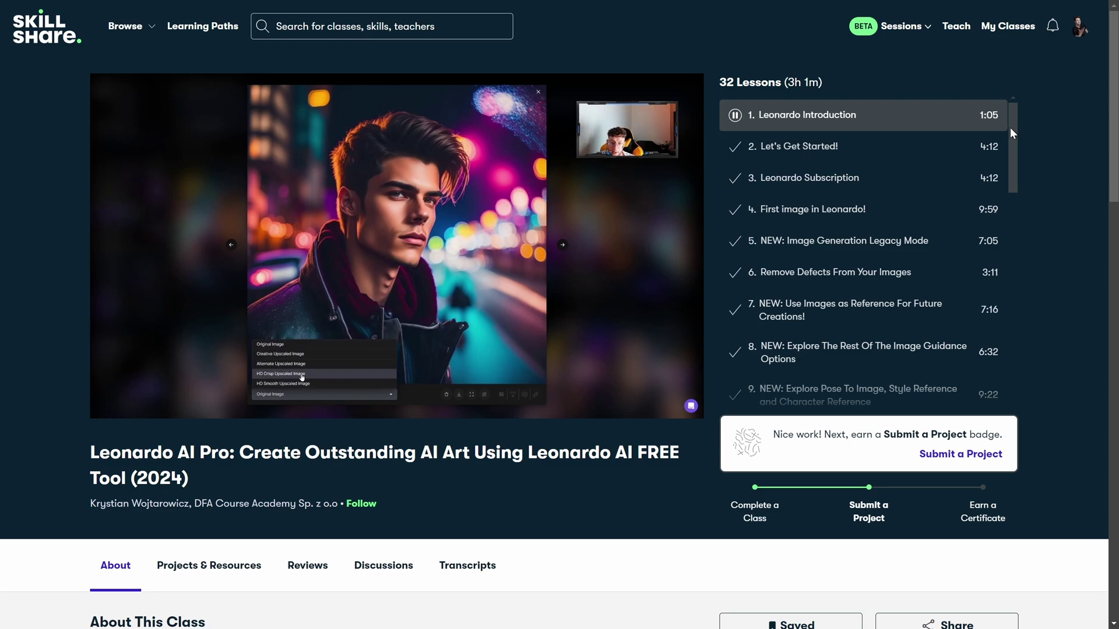
# Examine the Leonardo AI Pro course's description, class projects and lesson list.
pyautogui.moveTo(1009, 127)
pyautogui.mouseDown()
pyautogui.moveTo(1009, 351)
pyautogui.moveTo(1017, 112)
pyautogui.mouseUp()
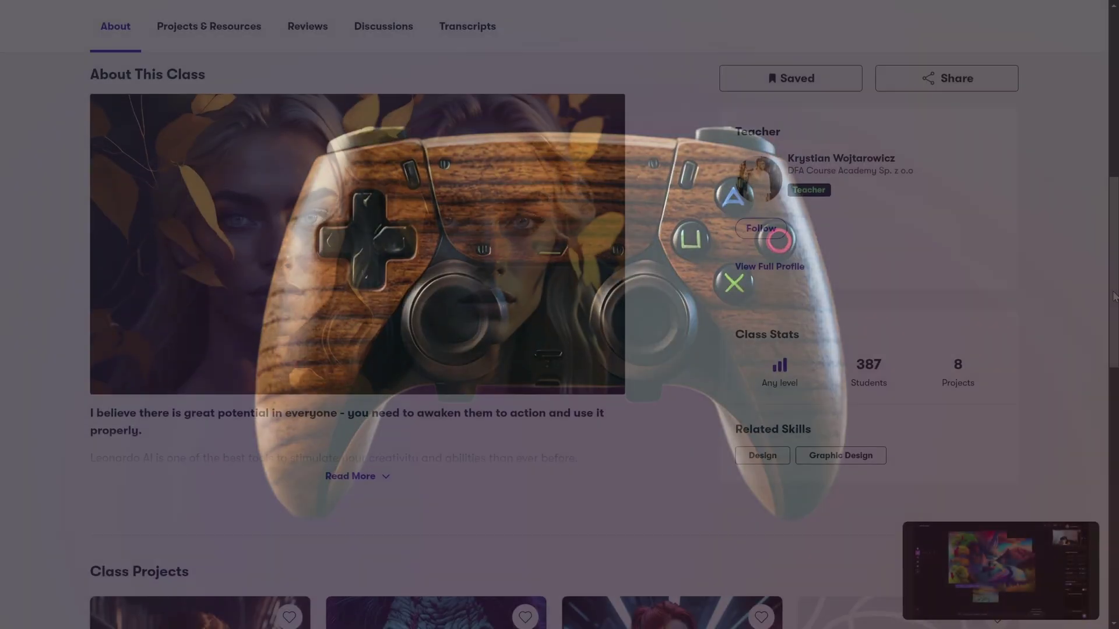
pyautogui.scroll(-4, 1114, 358)
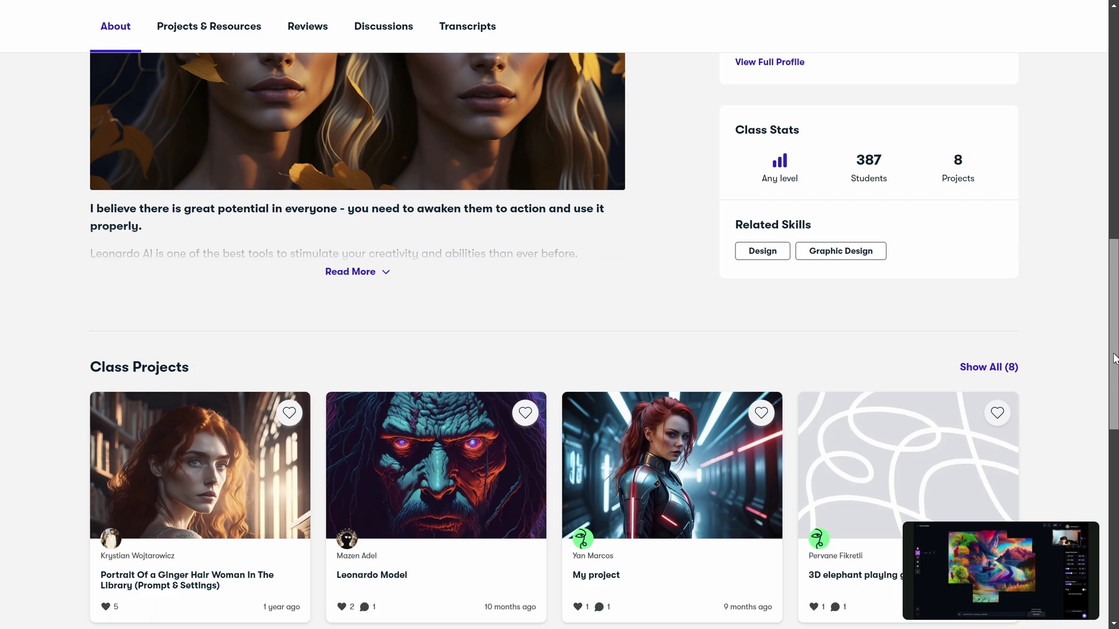
pyautogui.moveTo(1114, 358); pyautogui.dragTo(1116, 125)
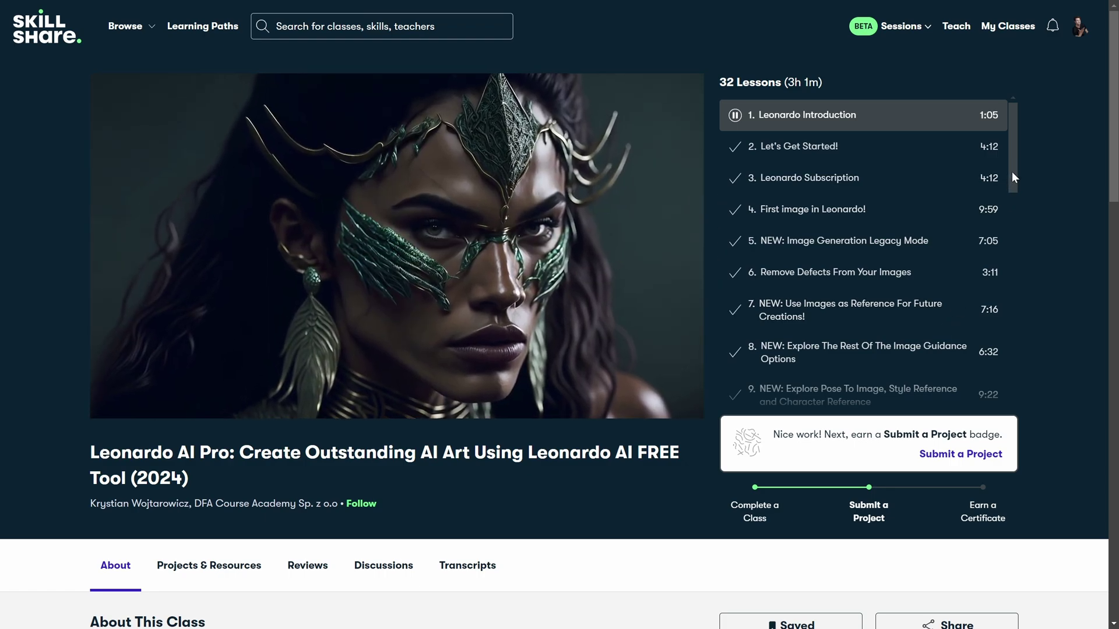
pyautogui.moveTo(1012, 173); pyautogui.dragTo(1014, 208)
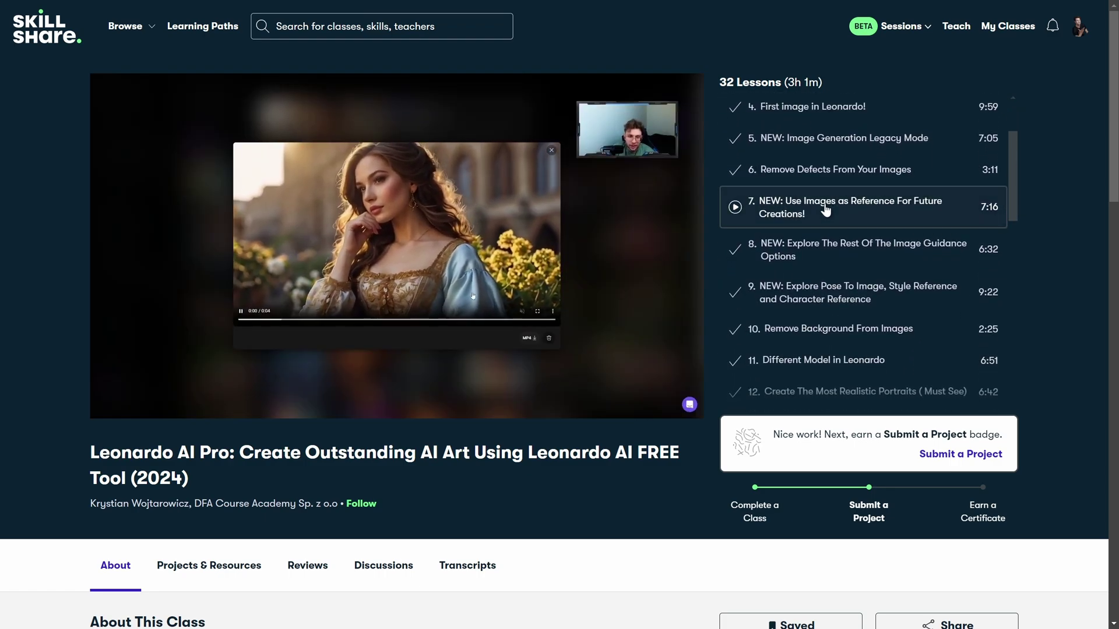
# Open the course lesson about using images as reference for future creations.
pyautogui.click(830, 216)
pyautogui.click(408, 250)
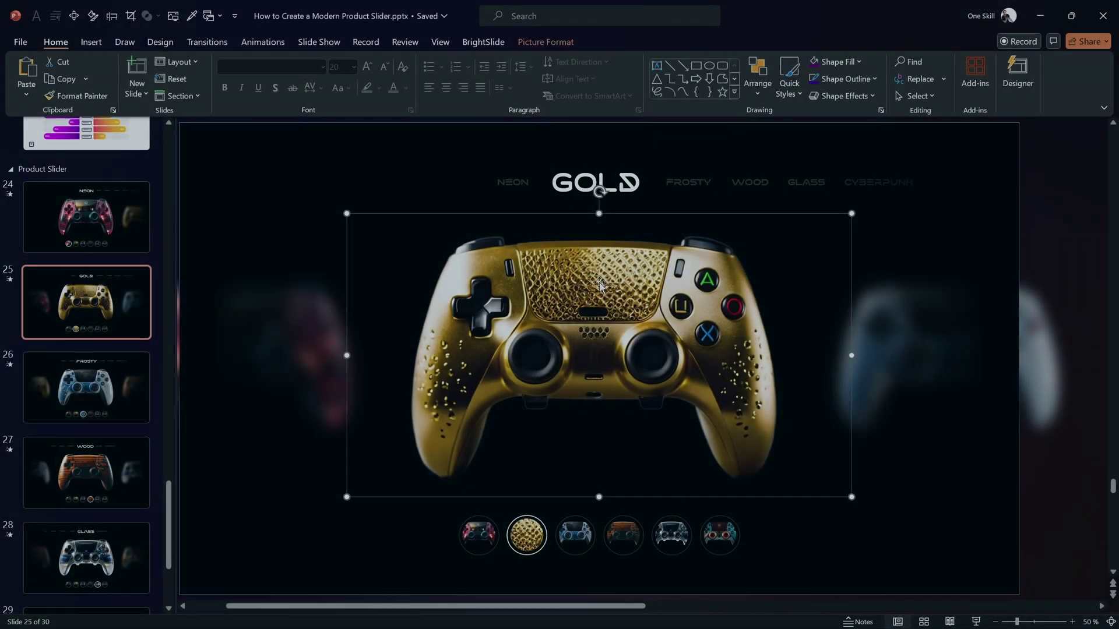
# Switch back to PowerPoint, copy the neon controller picture from slide 24 and paste it onto the blank slide 30.
pyautogui.click(130, 232)
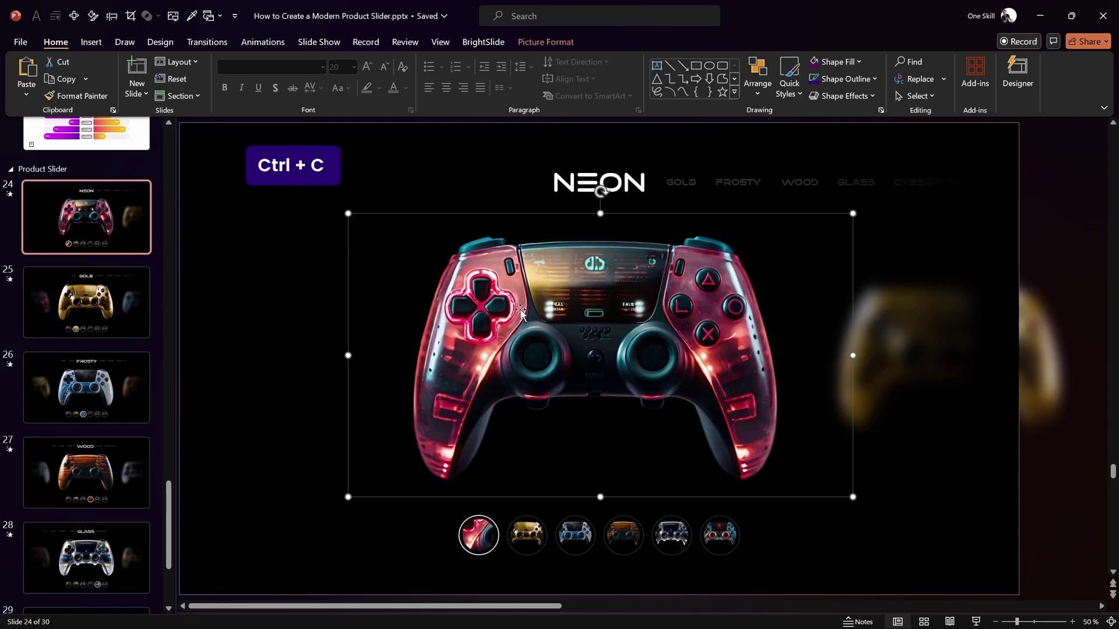
pyautogui.scroll(-3, 172, 525)
pyautogui.click(118, 558)
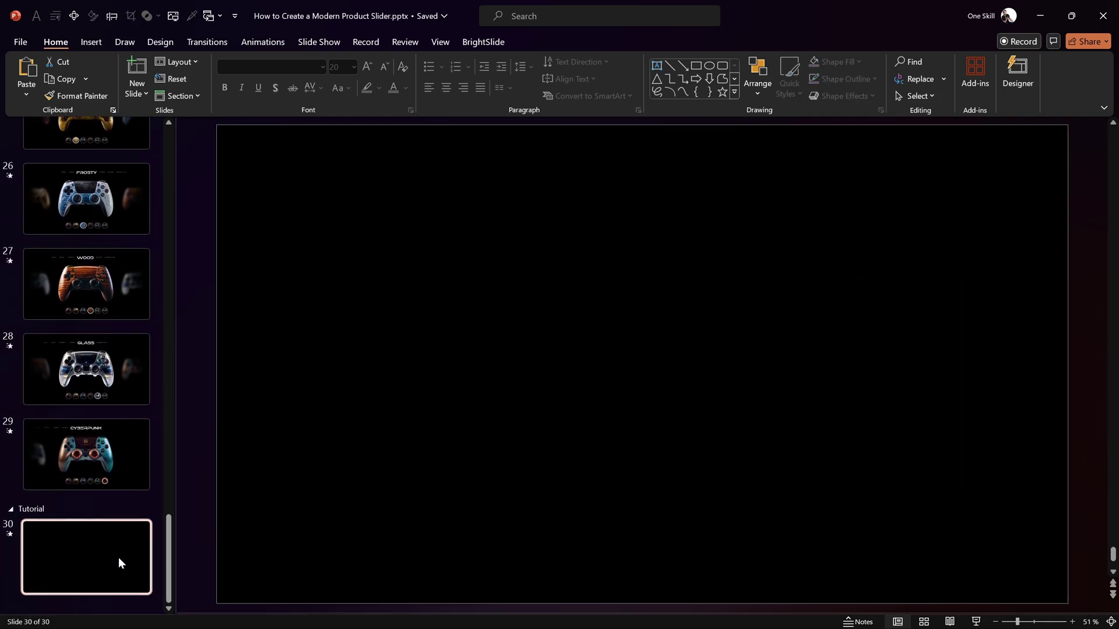
pyautogui.hotkey('ctrl', 'v')
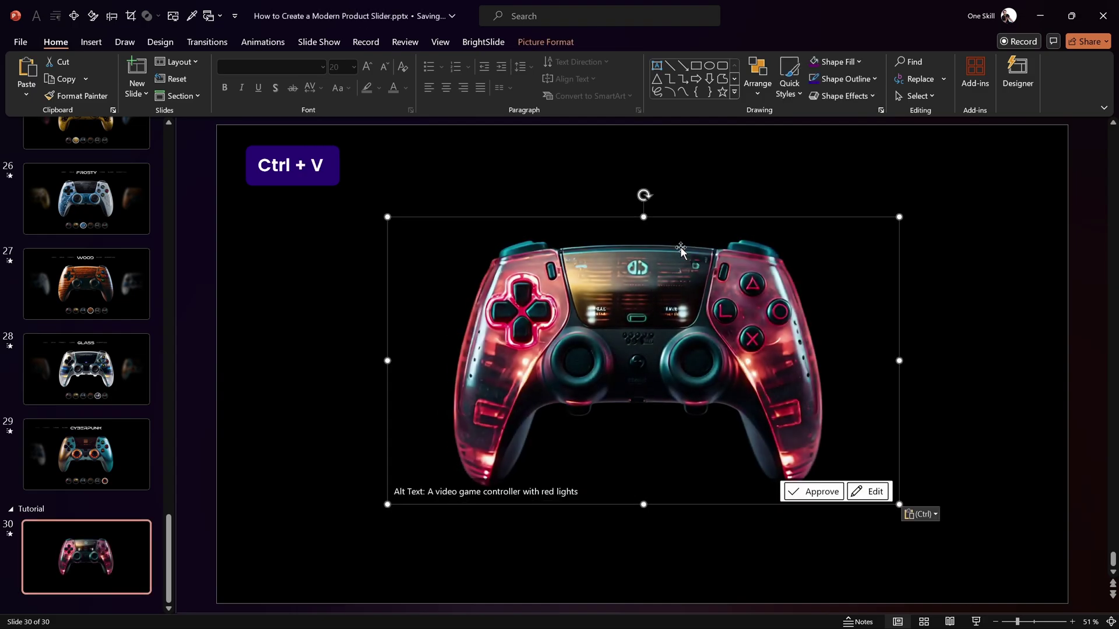
pyautogui.click(687, 188)
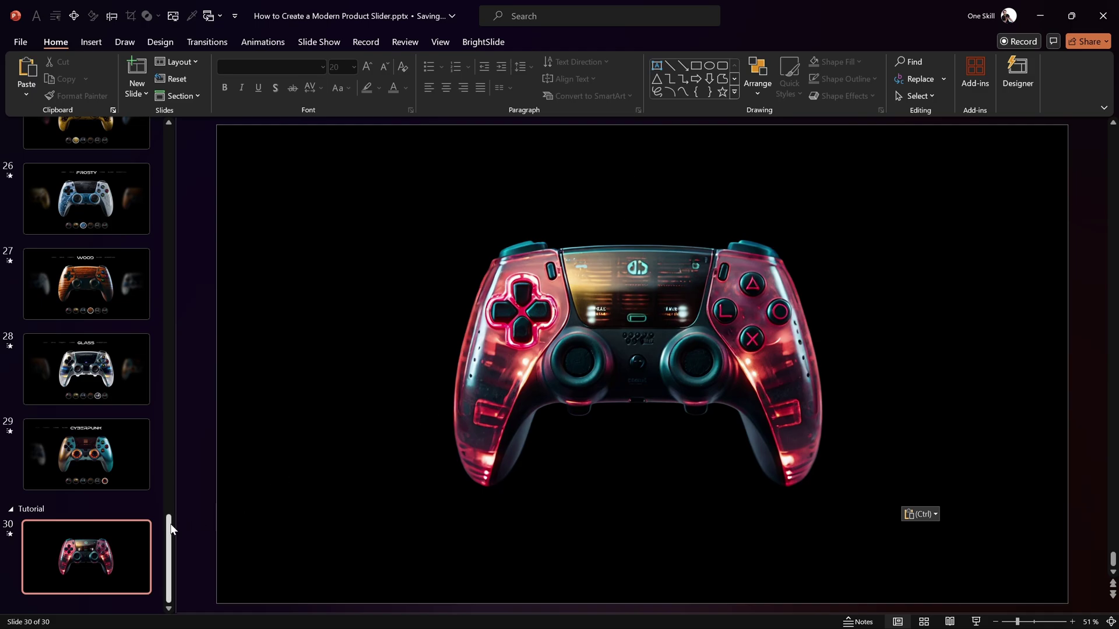
# Return to slide 24 and check the font and size of the NEON title.
pyautogui.moveTo(167, 525); pyautogui.dragTo(165, 491)
pyautogui.click(109, 216)
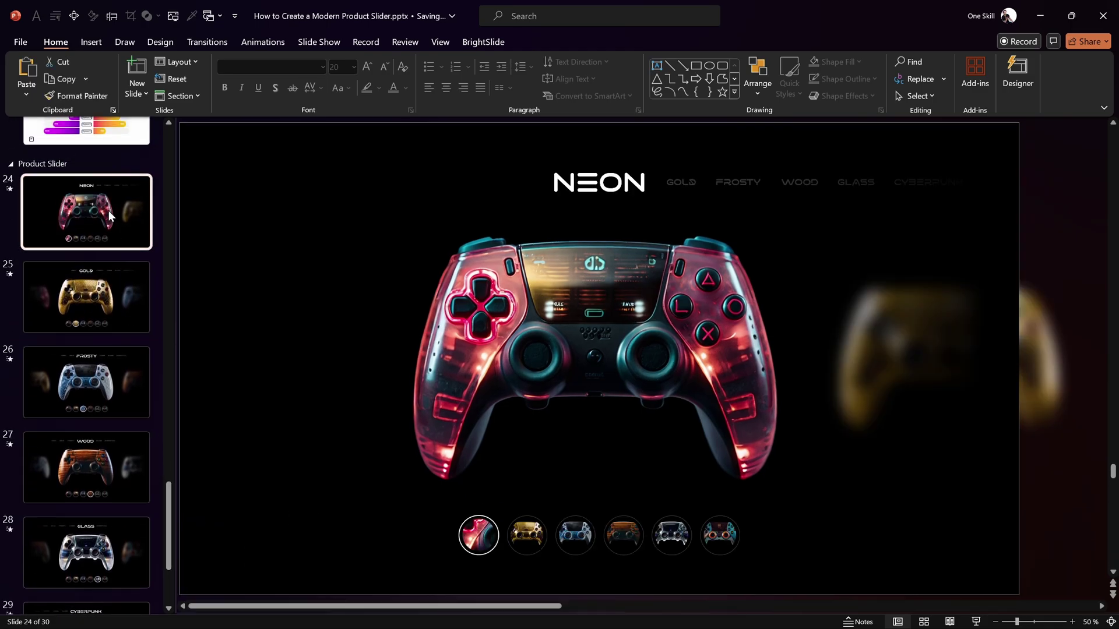
pyautogui.click(597, 184)
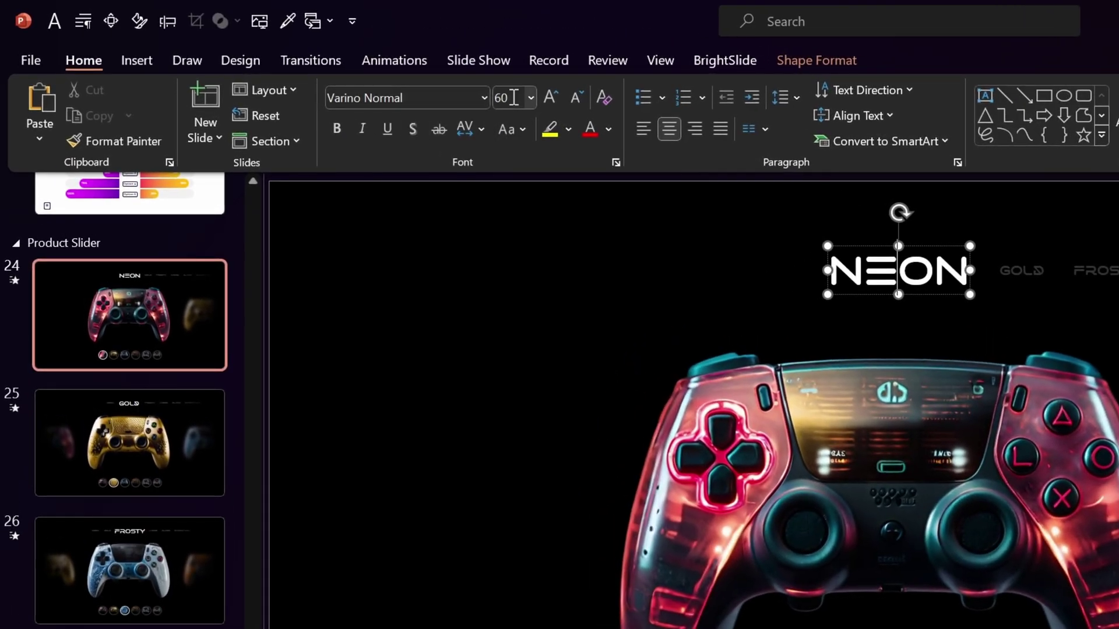
# Check the presentation's custom slide width and height, leaving the slide size settings without applying anything.
pyautogui.click(251, 64)
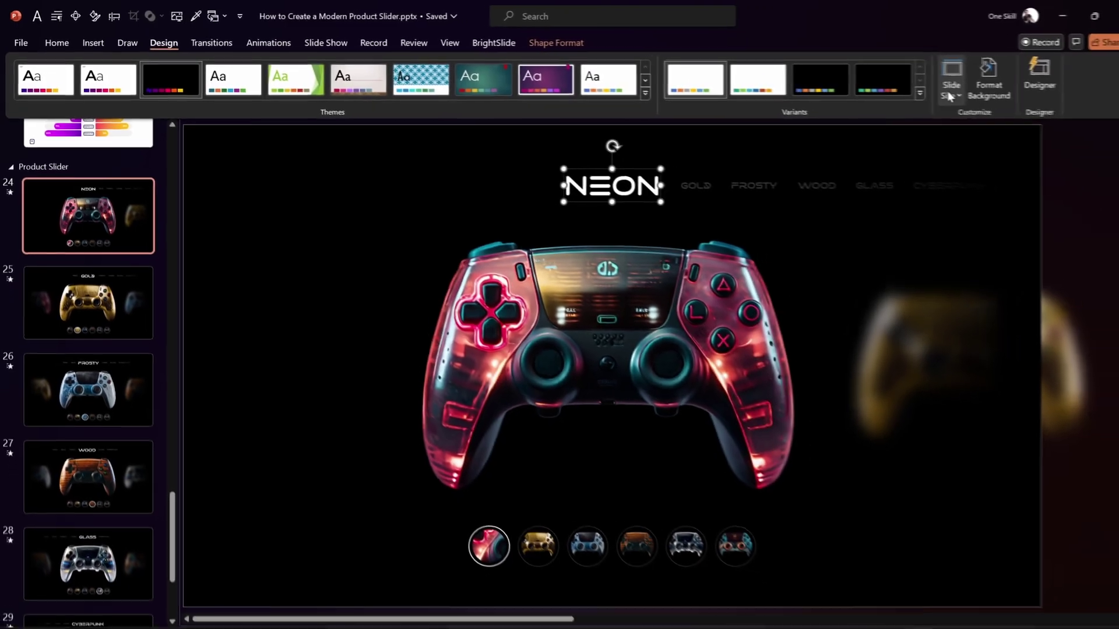
pyautogui.click(931, 76)
pyautogui.click(956, 178)
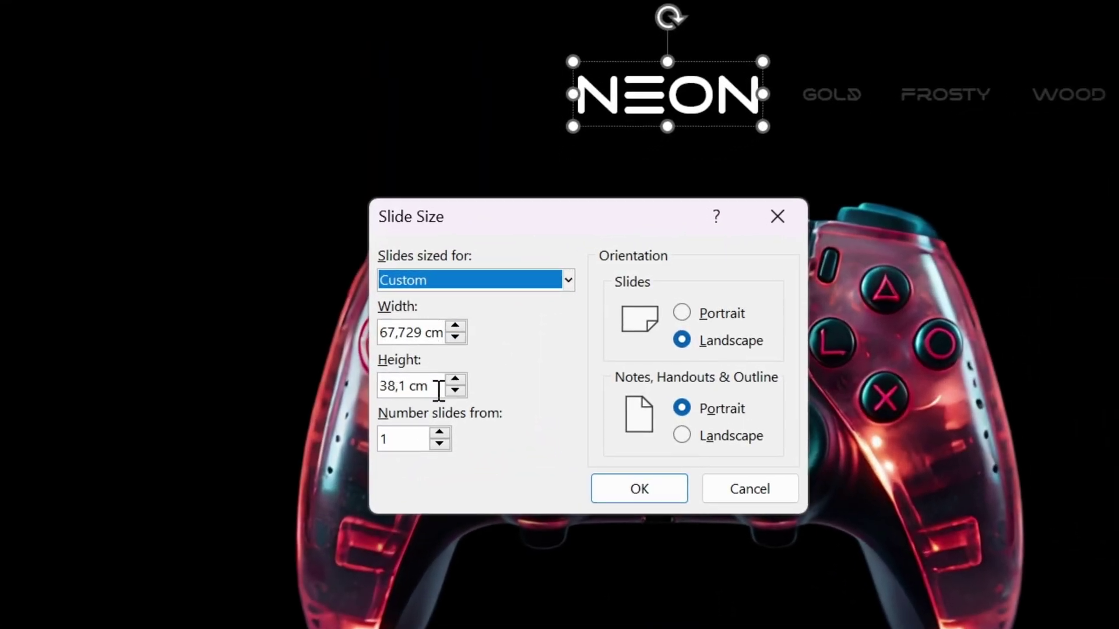
pyautogui.click(729, 485)
# Copy the NEON, GOLD and FROSTY titles from slide 24 and paste them onto slide 30.
pyautogui.click(56, 43)
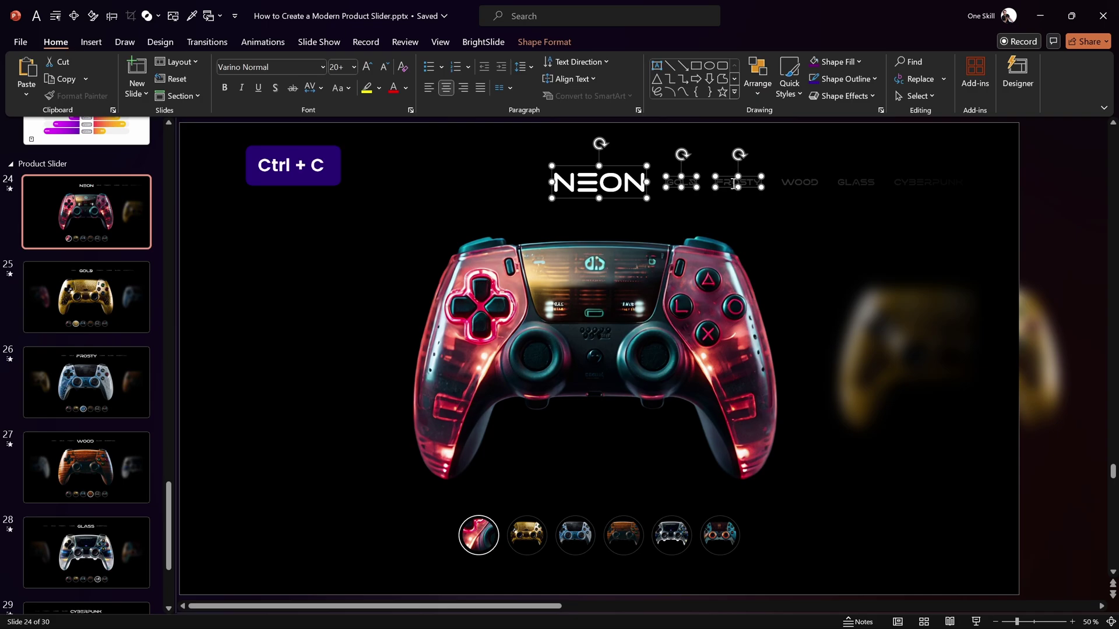
pyautogui.click(173, 512)
pyautogui.click(131, 556)
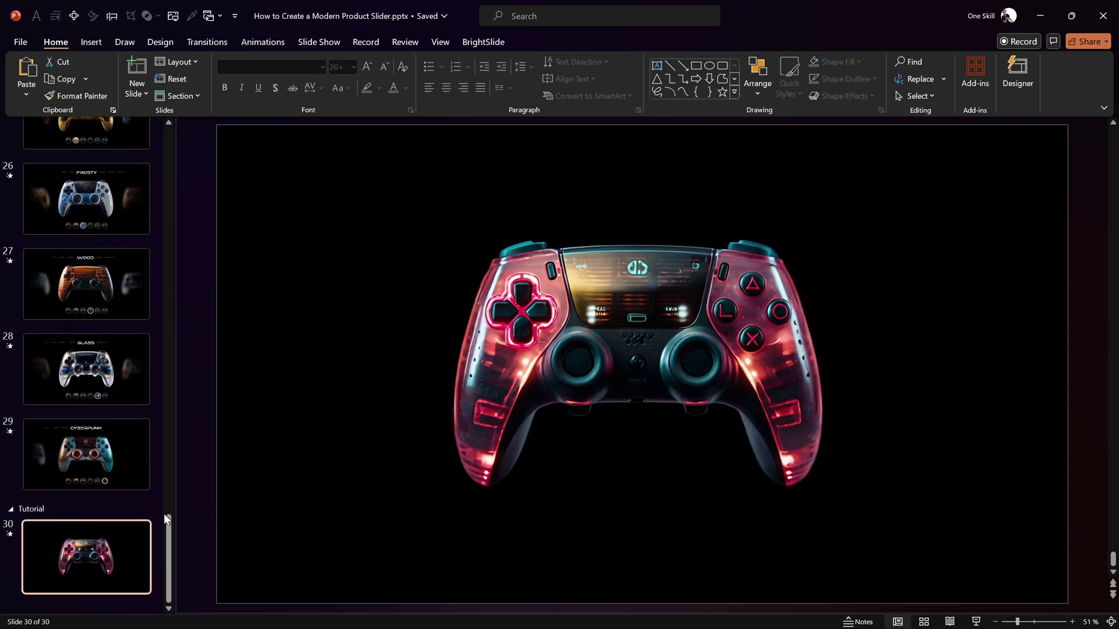
pyautogui.hotkey('ctrl', 'v')
pyautogui.click(502, 174)
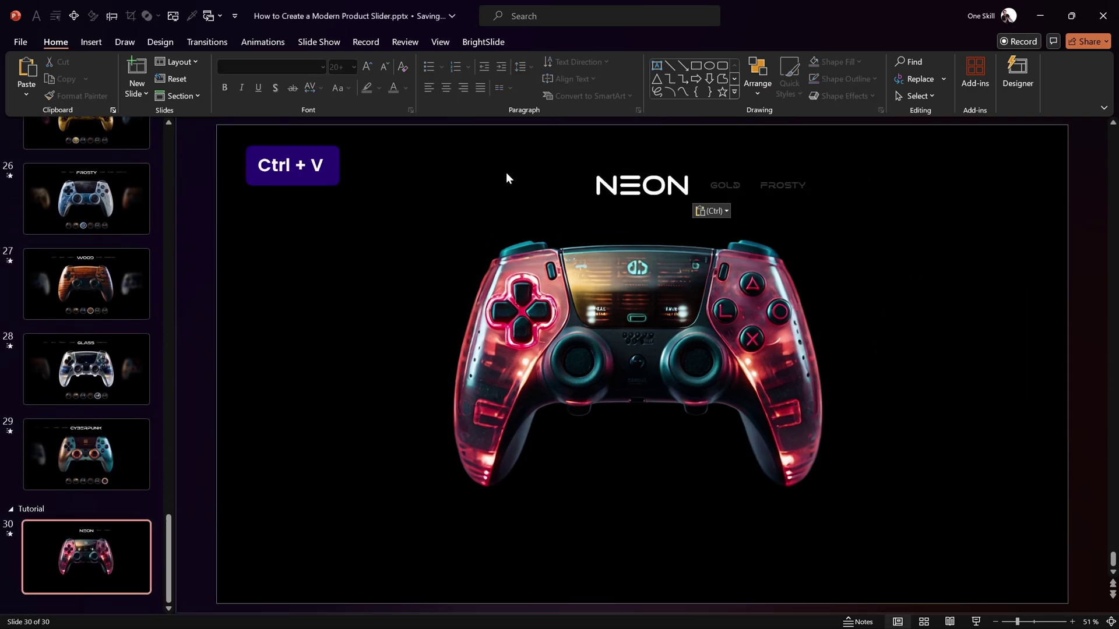
# Try a text fill transparency of 25% on the GOLD title, restore it to 80% and close the formatting options.
pyautogui.click(637, 185)
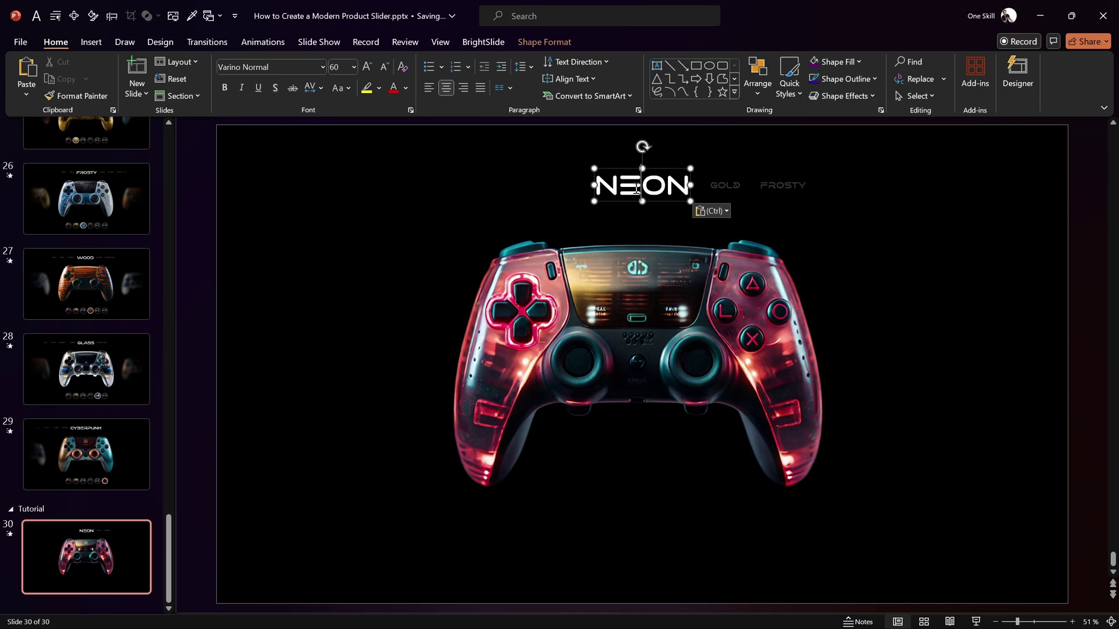
pyautogui.click(719, 191)
pyautogui.hotkey('alt', '4')
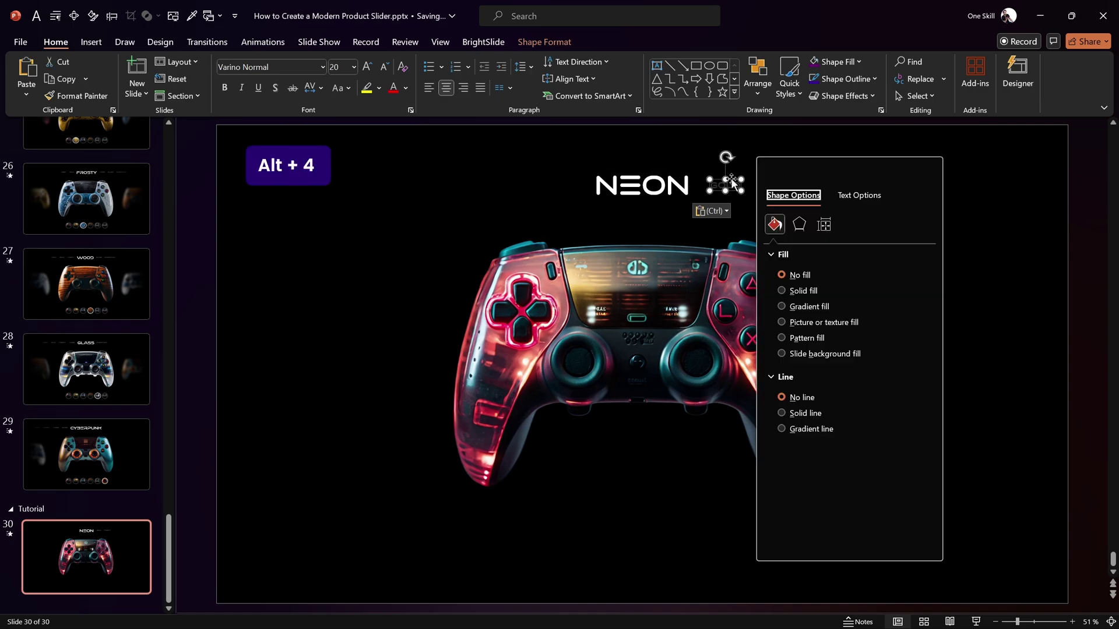
pyautogui.moveTo(851, 164); pyautogui.dragTo(937, 164)
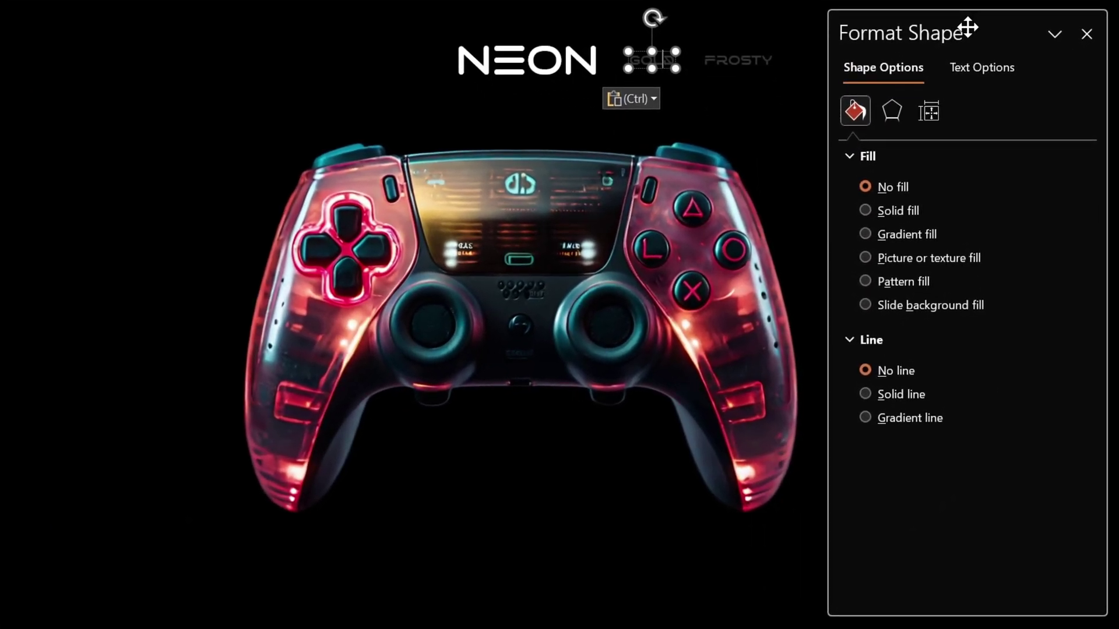
pyautogui.click(992, 66)
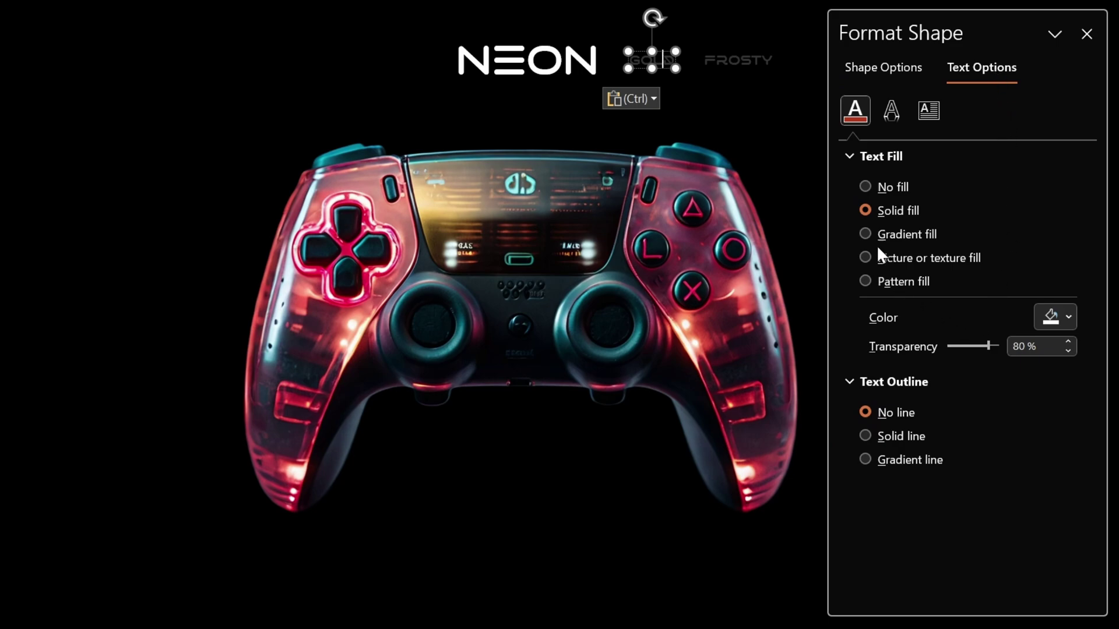
pyautogui.moveTo(988, 348); pyautogui.dragTo(960, 347)
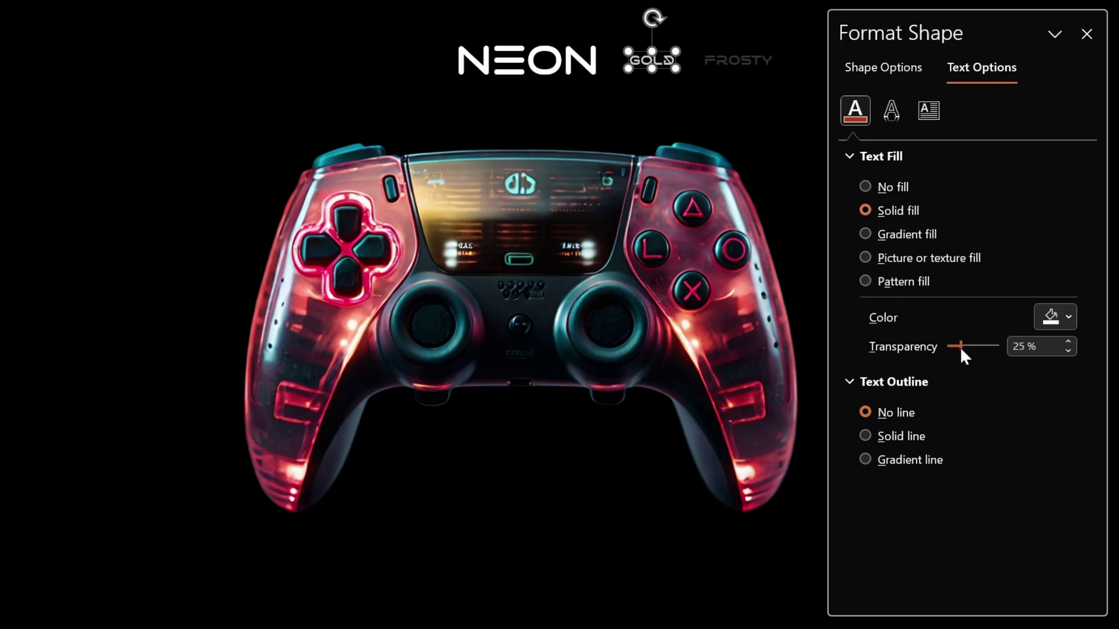
pyautogui.click(1026, 347)
pyautogui.hotkey('ctrl', 'a')
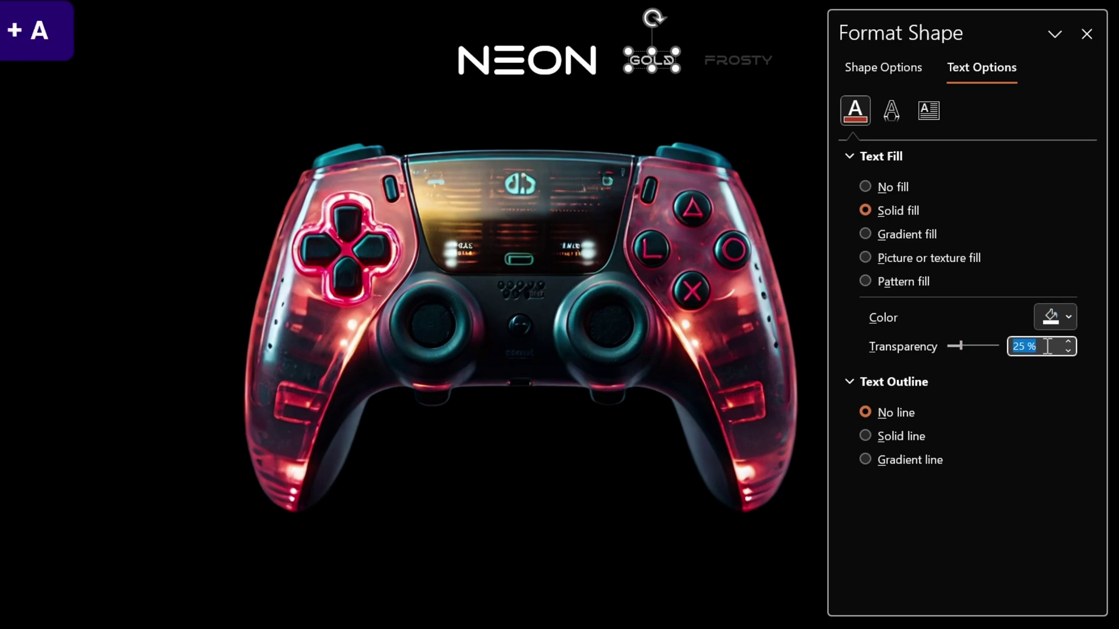
pyautogui.write('80')
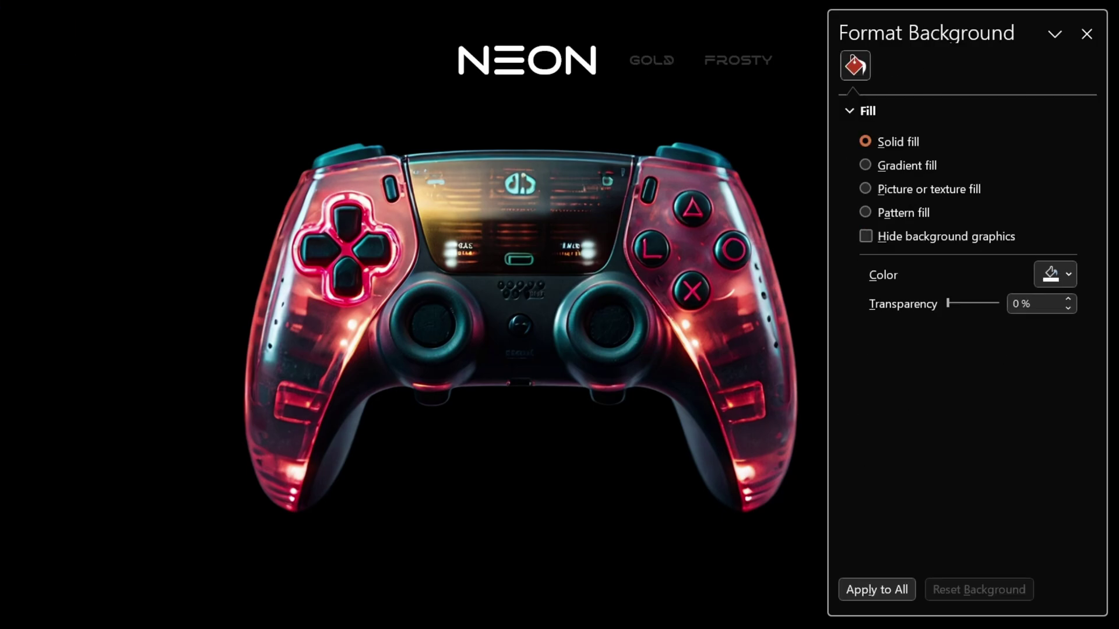
pyautogui.click(1086, 34)
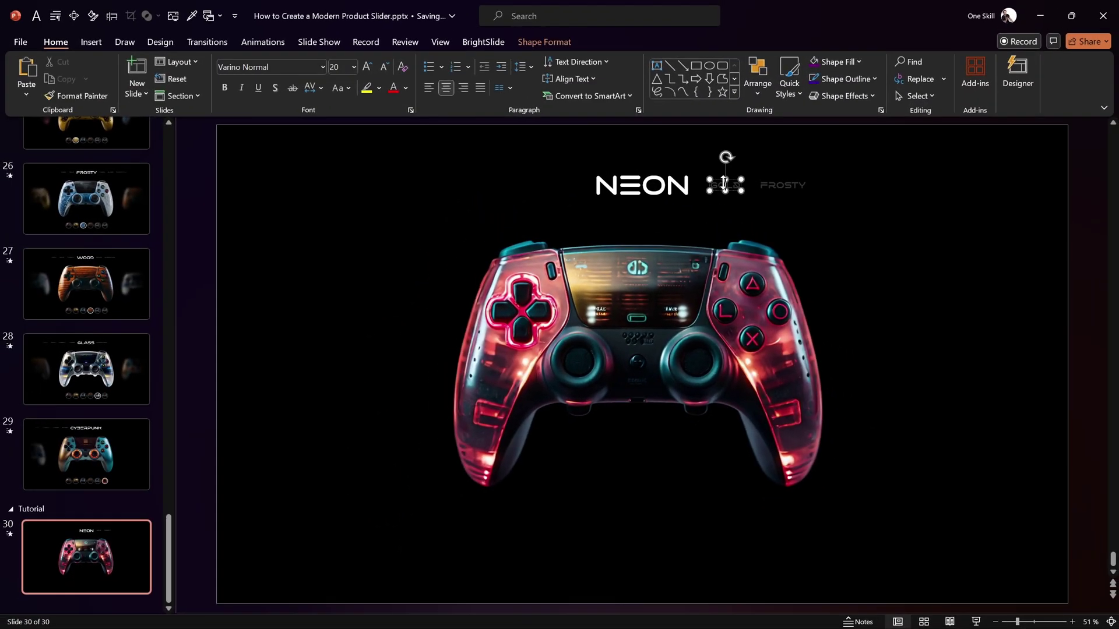
pyautogui.click(779, 185)
pyautogui.click(831, 184)
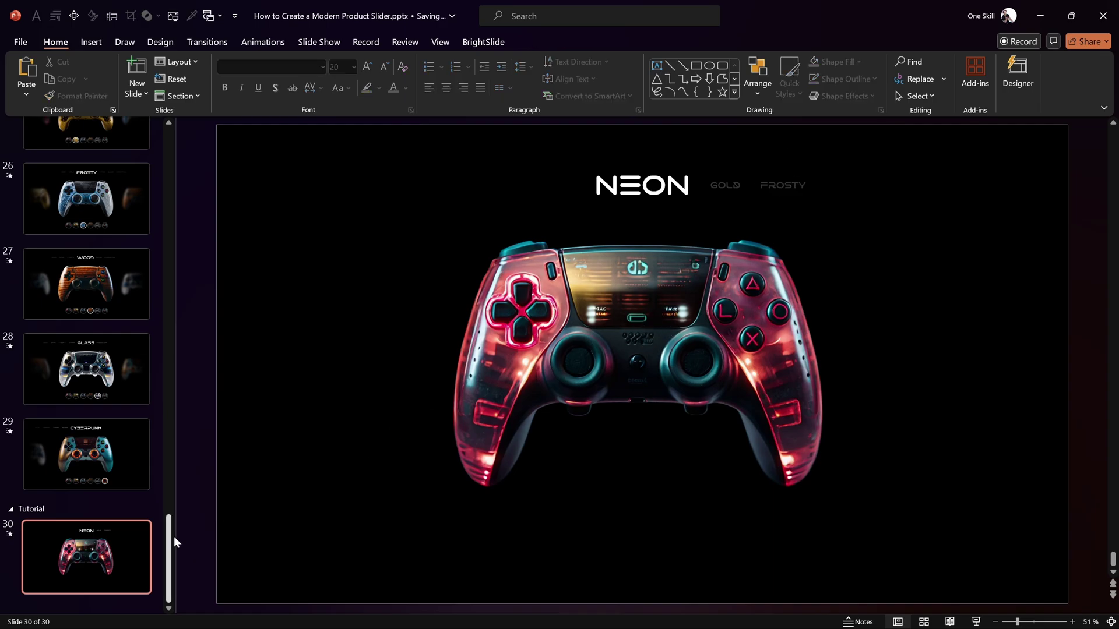
# Copy the gold controller picture from slide 25 and paste it onto slide 30.
pyautogui.scroll(3, 174, 542)
pyautogui.click(108, 270)
pyautogui.keyDown('ctrl'); pyautogui.click(558, 317); pyautogui.keyUp('ctrl')
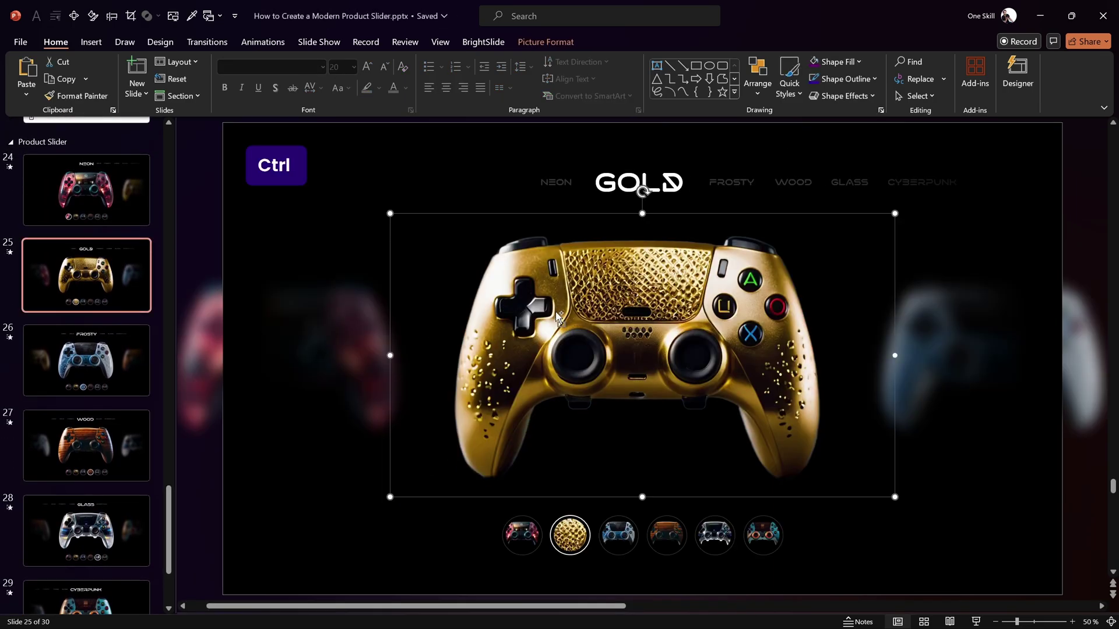
pyautogui.hotkey('ctrl', 'c')
pyautogui.scroll(-5, 86, 349)
pyautogui.click(86, 557)
pyautogui.hotkey('ctrl', 'v')
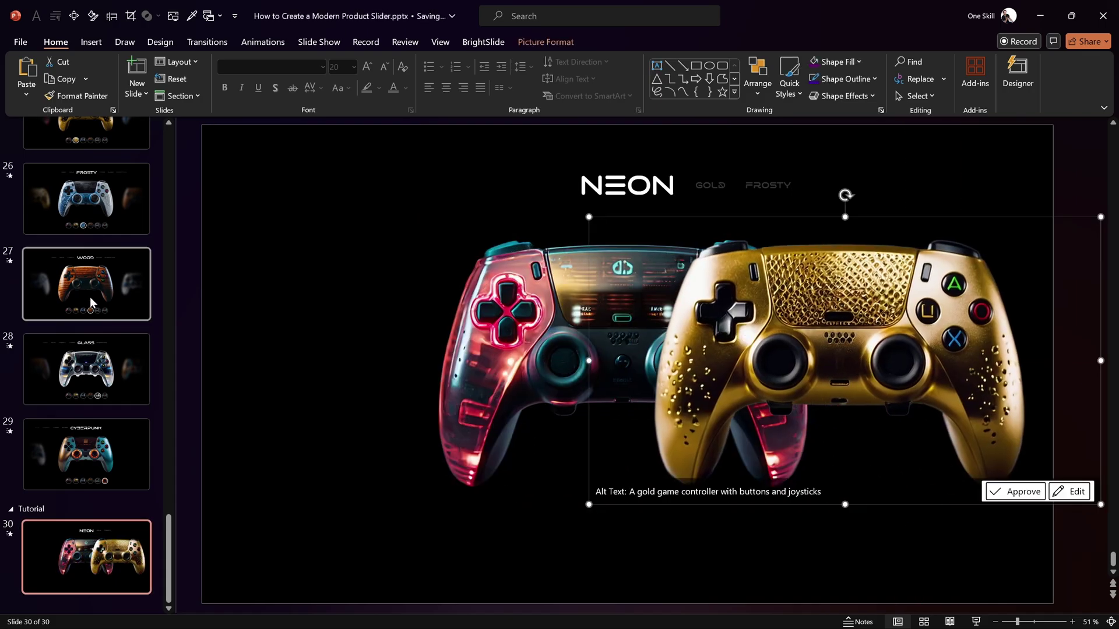
# Copy the frosty controller picture from slide 26 and paste it onto slide 30.
pyautogui.click(86, 198)
pyautogui.click(636, 349)
pyautogui.hotkey('ctrl', 'c')
pyautogui.scroll(-5, 87, 350)
pyautogui.click(86, 557)
pyautogui.hotkey('ctrl', 'v')
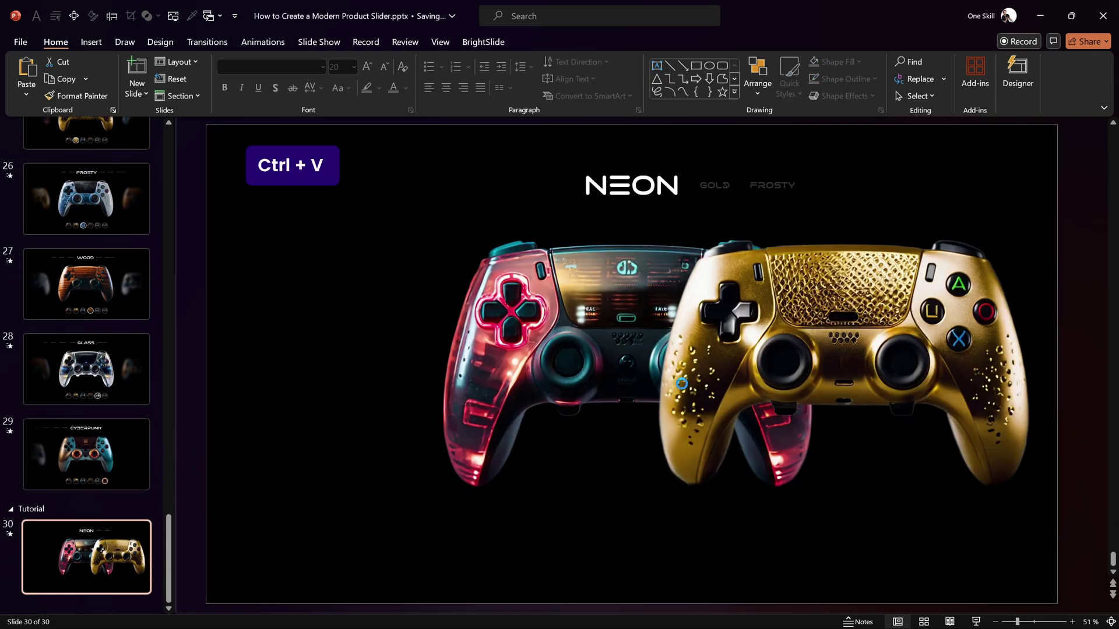
# Move the gold and frosty controllers together to the right, clear of the neon controller.
pyautogui.moveTo(1017, 622); pyautogui.dragTo(1008, 622)
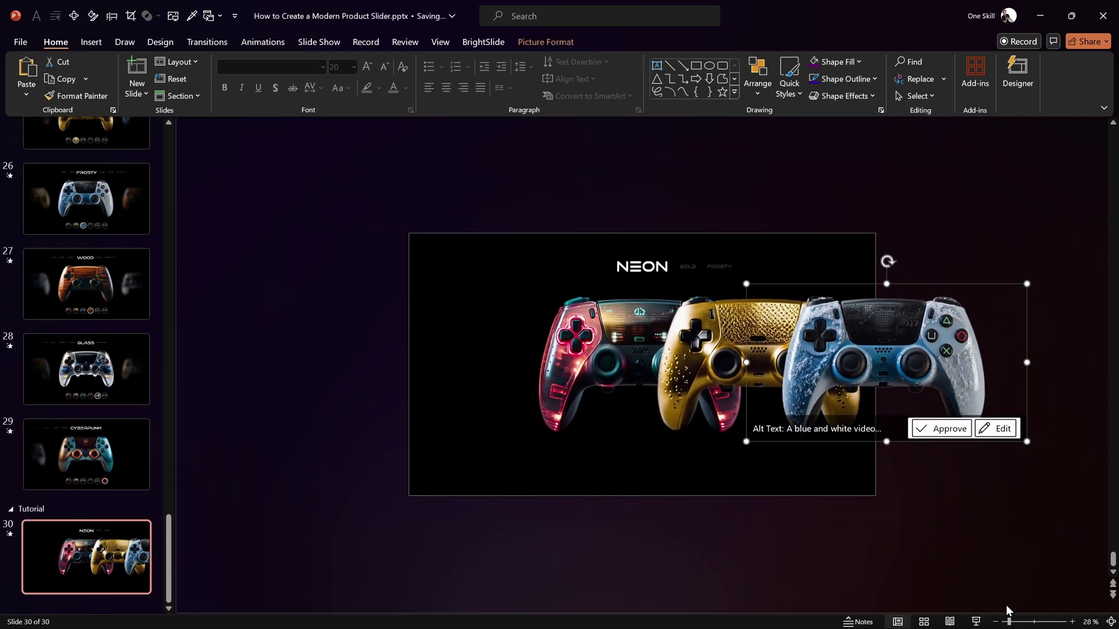
pyautogui.keyDown('shift'); pyautogui.click(733, 349); pyautogui.keyUp('shift')
pyautogui.moveTo(791, 347); pyautogui.dragTo(867, 345)
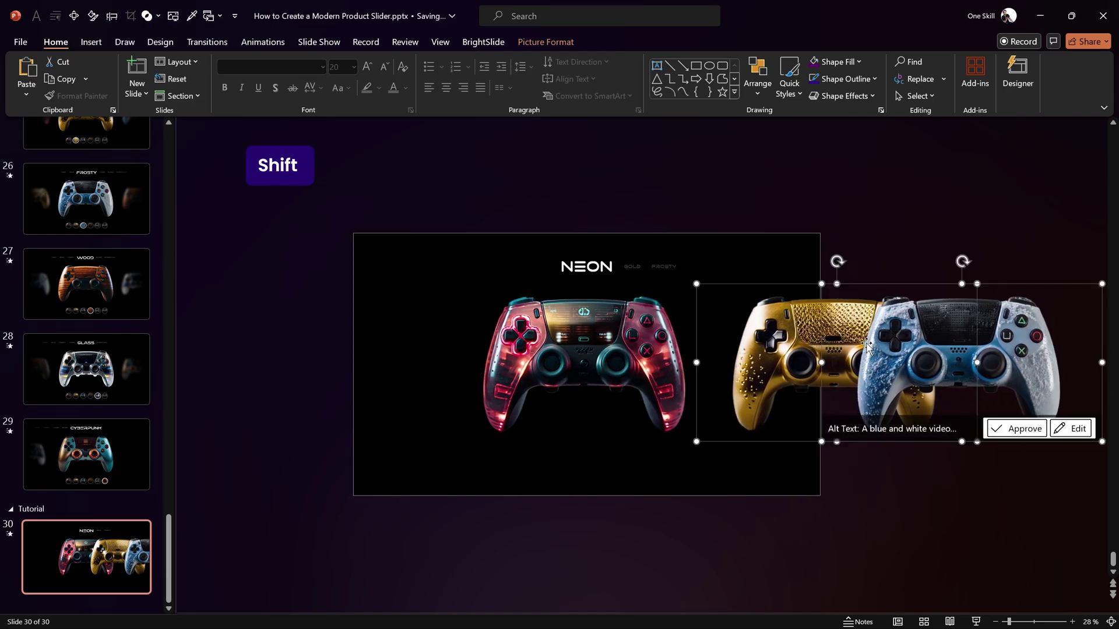
# Set the height of the gold and frosty controller pictures to 14 cm.
pyautogui.click(547, 43)
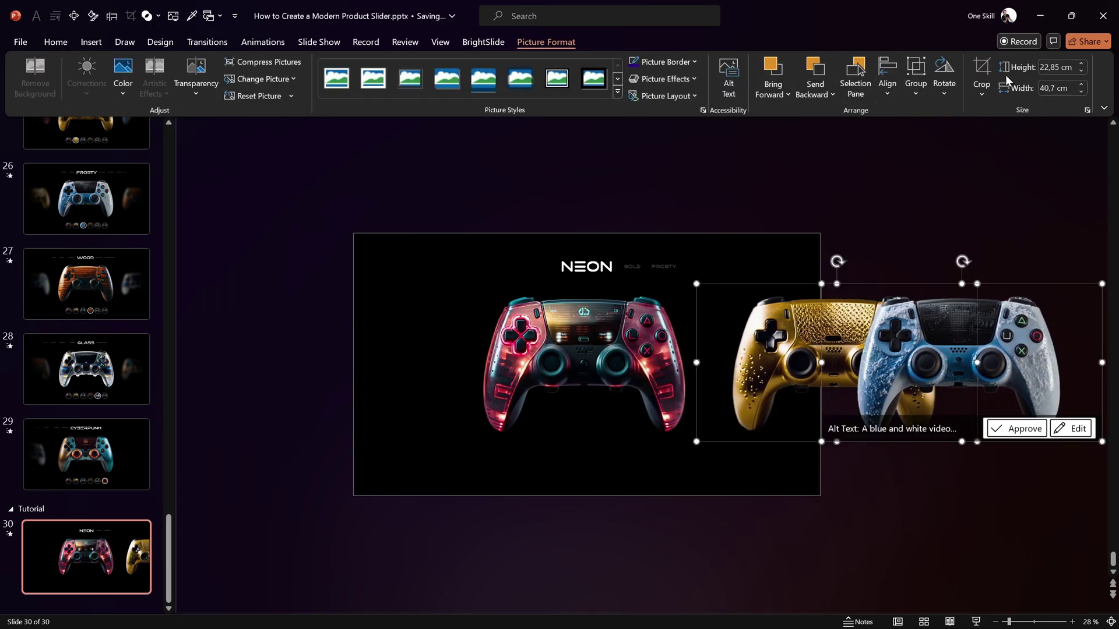
pyautogui.click(1062, 68)
pyautogui.write('14')
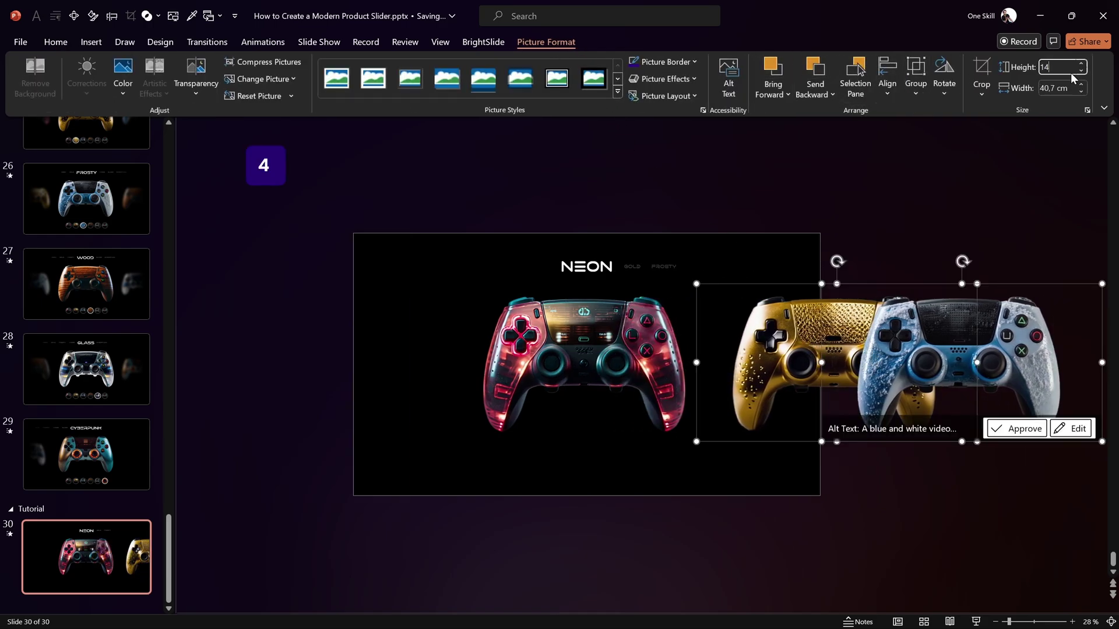
pyautogui.press('Return')
# Position the gold controller centred on the slide's right edge and the frosty controller beside it outside the slide.
pyautogui.click(970, 240)
pyautogui.moveTo(962, 335); pyautogui.dragTo(1026, 337)
pyautogui.moveTo(840, 357); pyautogui.dragTo(872, 356)
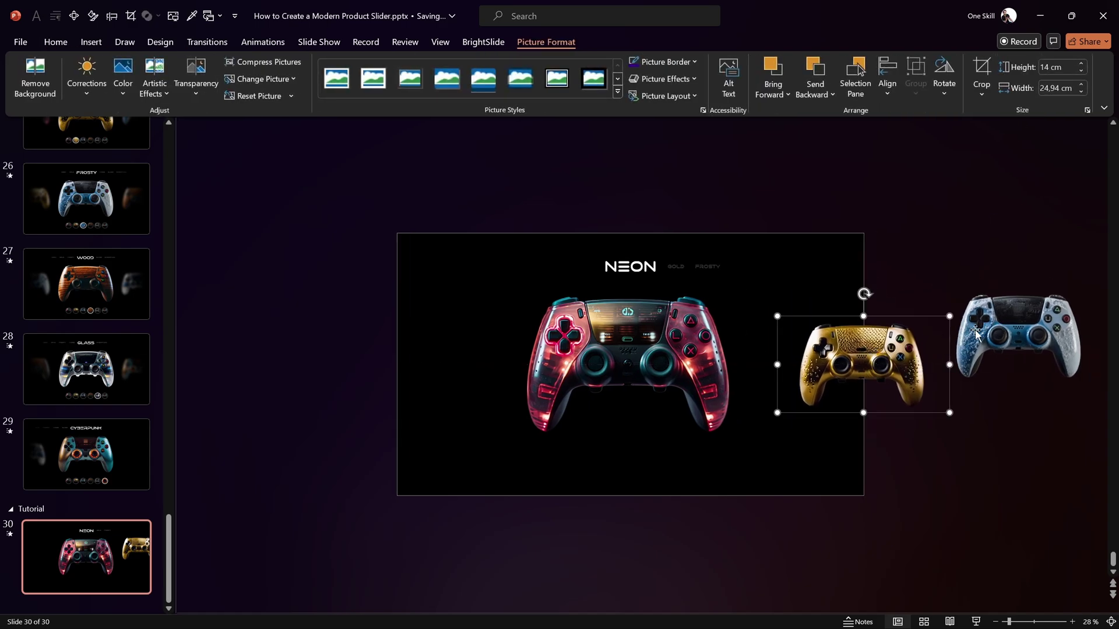
pyautogui.moveTo(985, 330); pyautogui.dragTo(1000, 358)
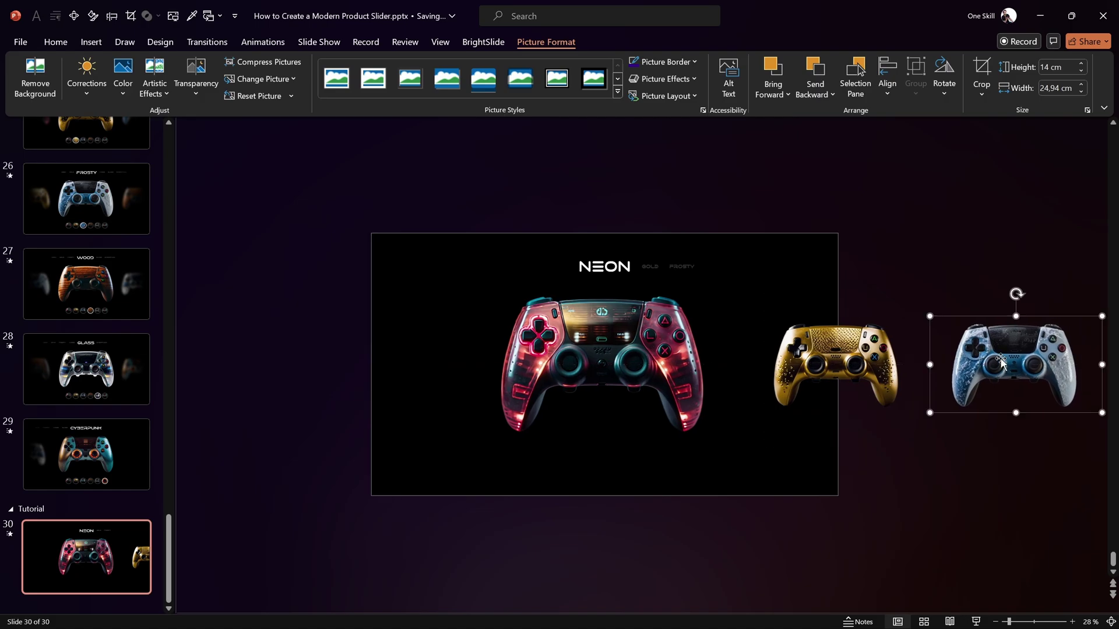
# Align the neon, gold and frosty controllers to each other along their vertical middle.
pyautogui.keyDown('shift'); pyautogui.click(852, 358); pyautogui.keyUp('shift')
pyautogui.keyDown('shift'); pyautogui.click(655, 357); pyautogui.keyUp('shift')
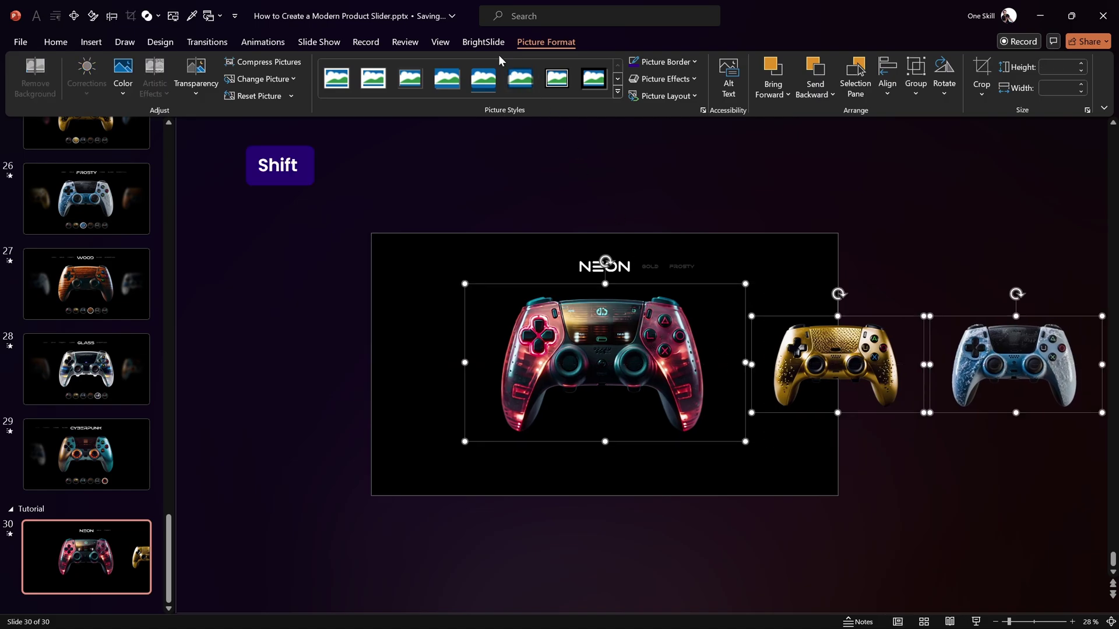
pyautogui.click(884, 95)
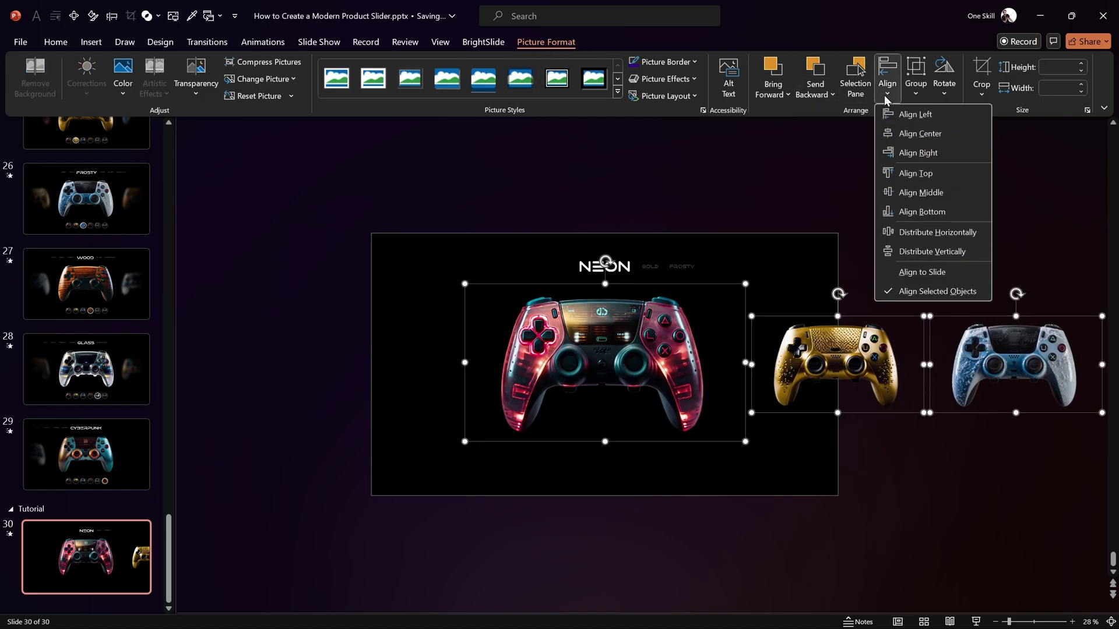
pyautogui.click(912, 193)
pyautogui.click(919, 201)
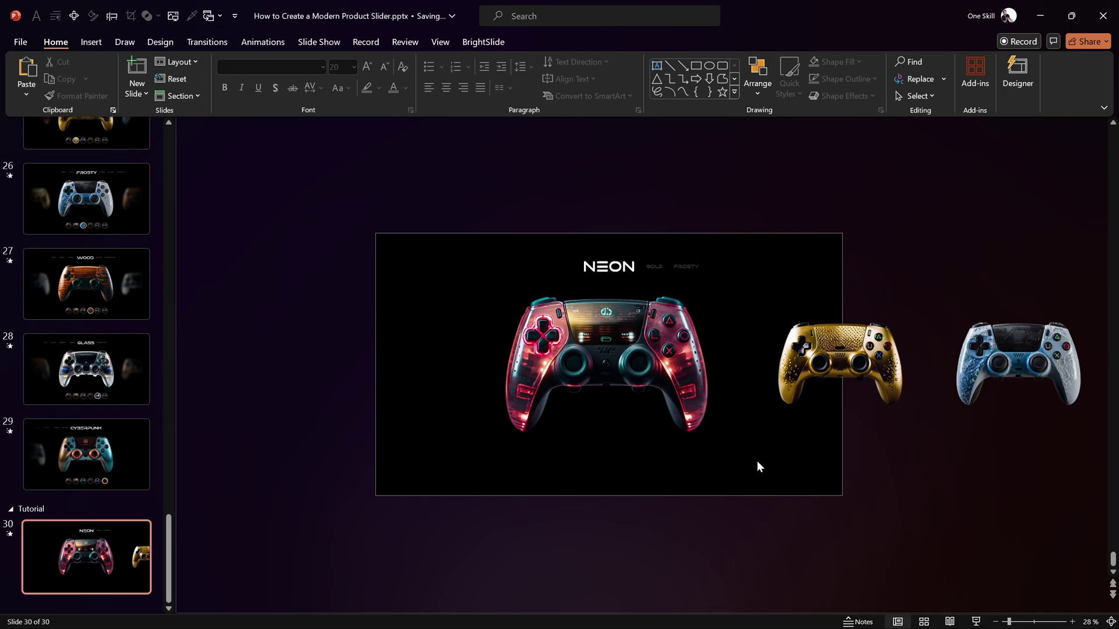
# Draw a full-height rectangle about 13.42 cm wide and 38.1 cm high along the slide's right edge, covering the gold controller.
pyautogui.click(90, 42)
pyautogui.click(257, 76)
pyautogui.click(292, 143)
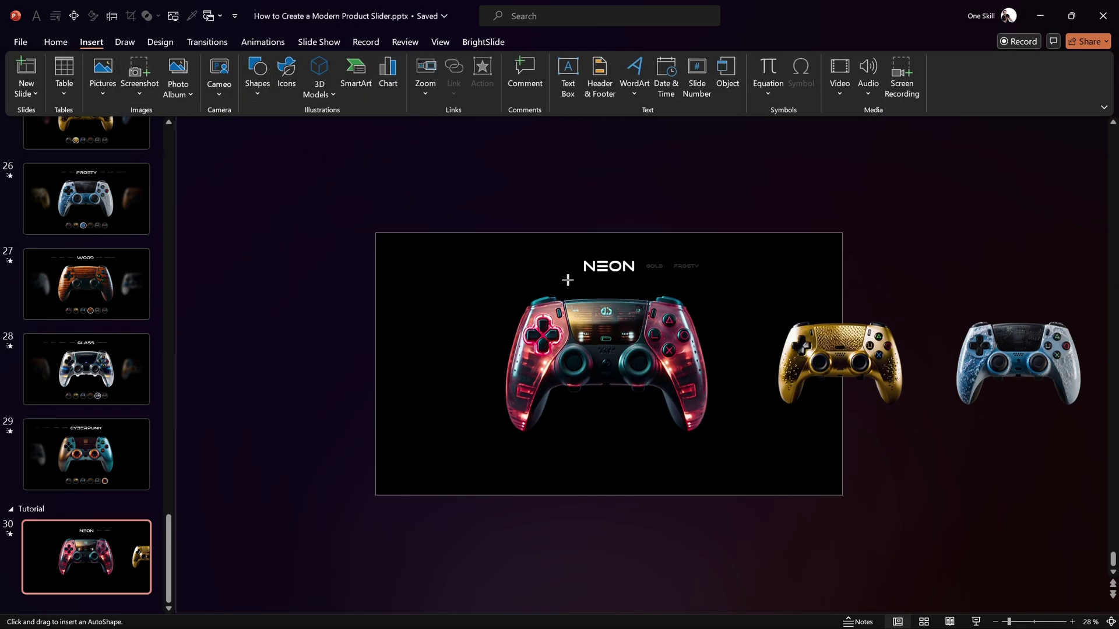
pyautogui.moveTo(739, 266); pyautogui.dragTo(843, 496)
pyautogui.moveTo(738, 380); pyautogui.dragTo(749, 381)
pyautogui.moveTo(798, 266); pyautogui.dragTo(797, 233)
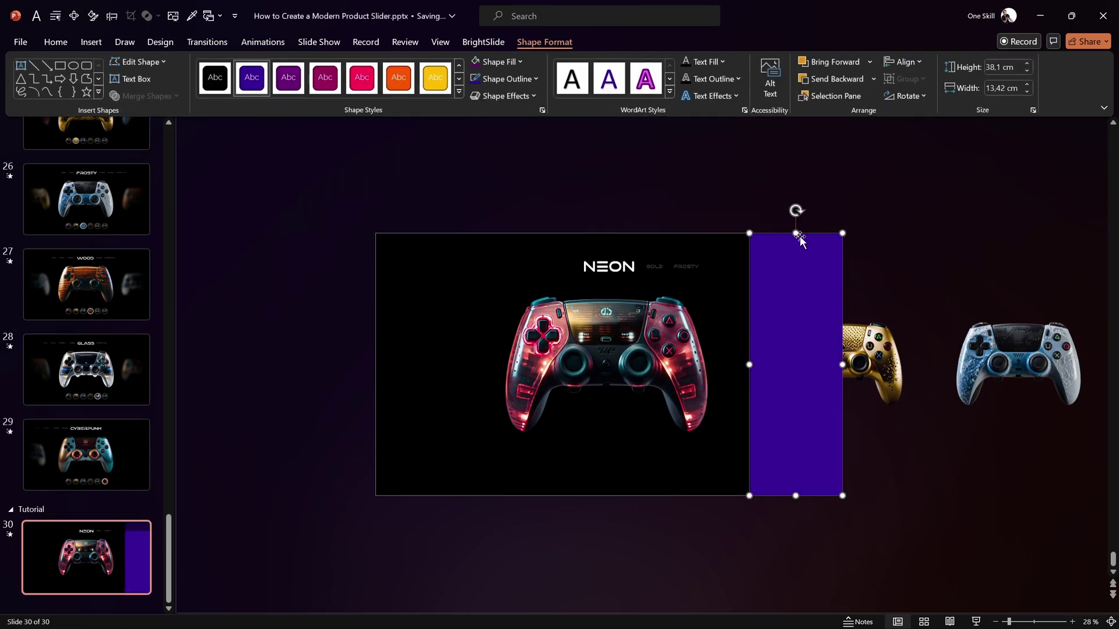
# Apply a gradient fill to the full-height rectangle on the slide's right edge.
pyautogui.rightClick(797, 265)
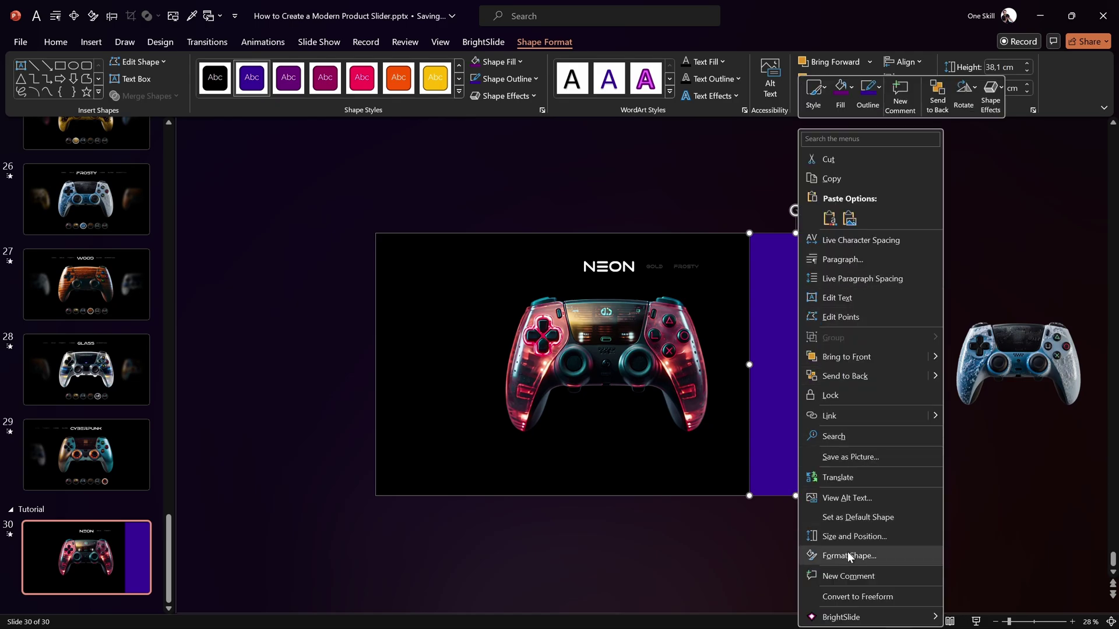
pyautogui.click(848, 553)
pyautogui.moveTo(927, 147); pyautogui.dragTo(964, 152)
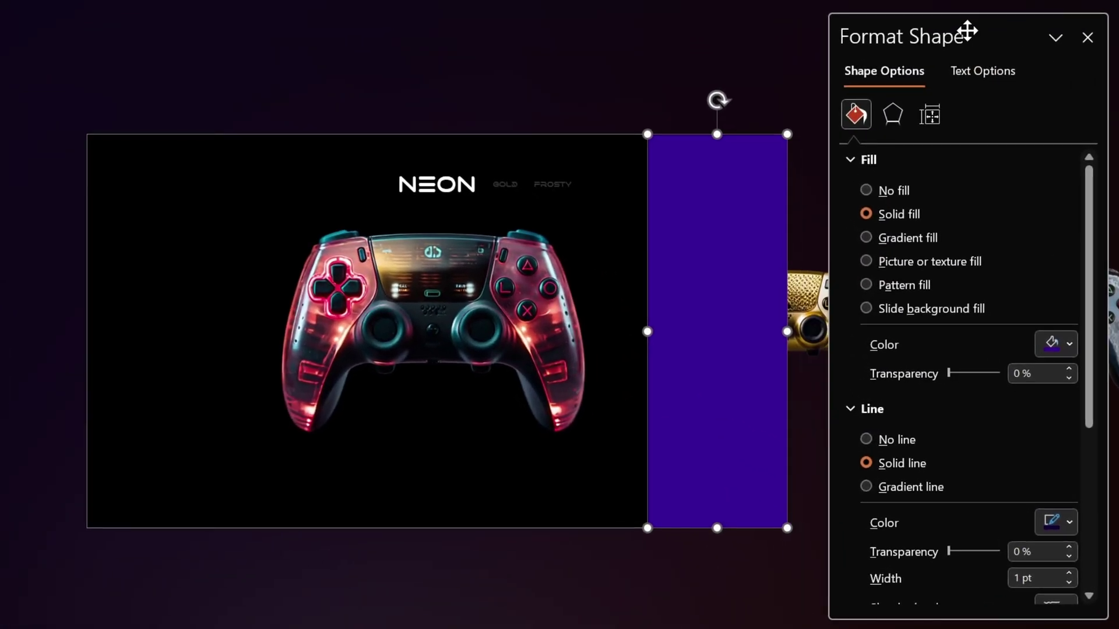
pyautogui.click(868, 236)
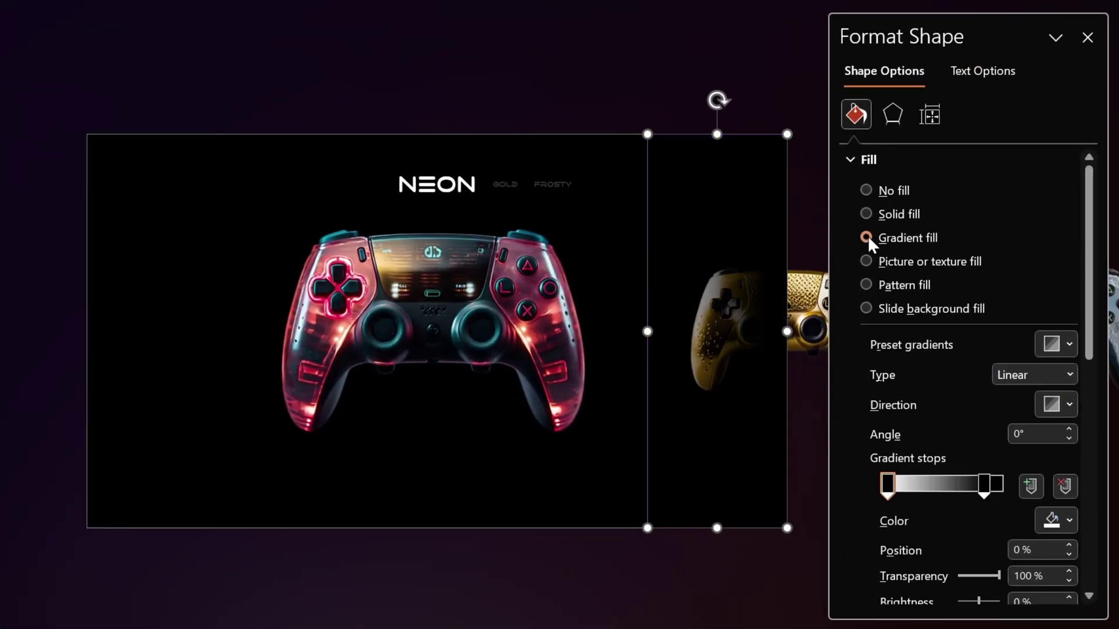
pyautogui.click(734, 67)
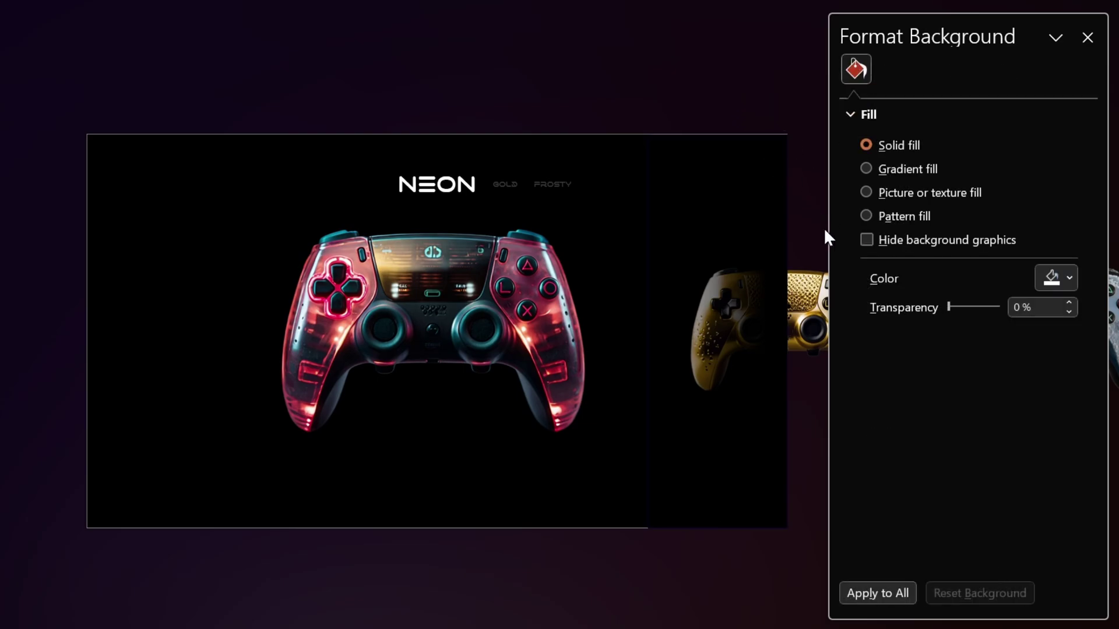
pyautogui.click(739, 257)
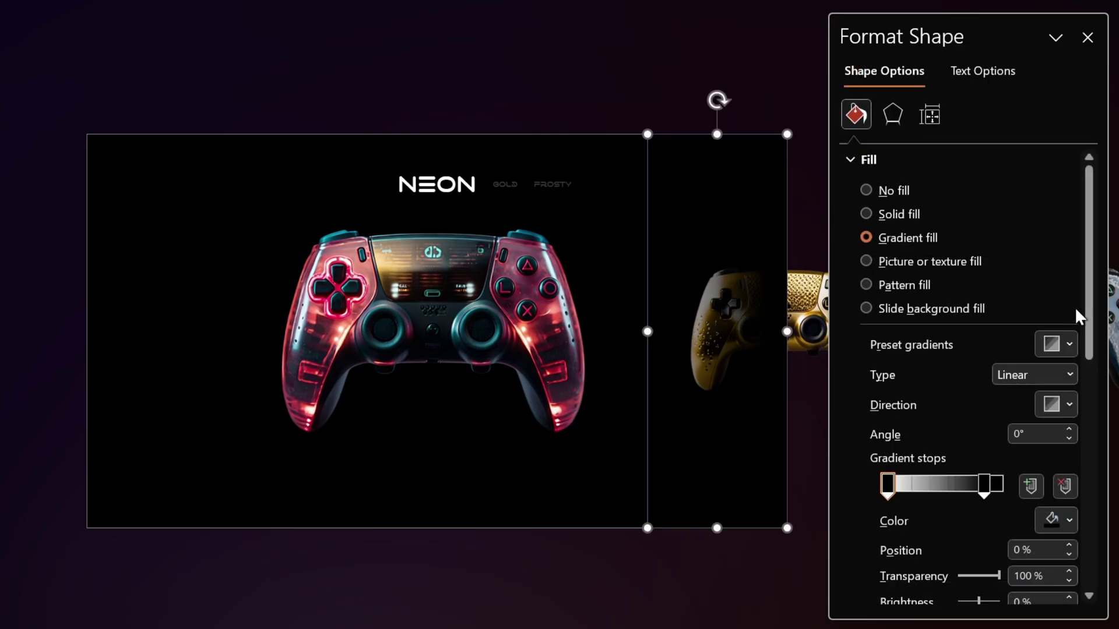
# Remove the rectangle's outline, close its formatting options and fit the slide to the window.
pyautogui.moveTo(1090, 294); pyautogui.dragTo(1090, 395)
pyautogui.click(867, 468)
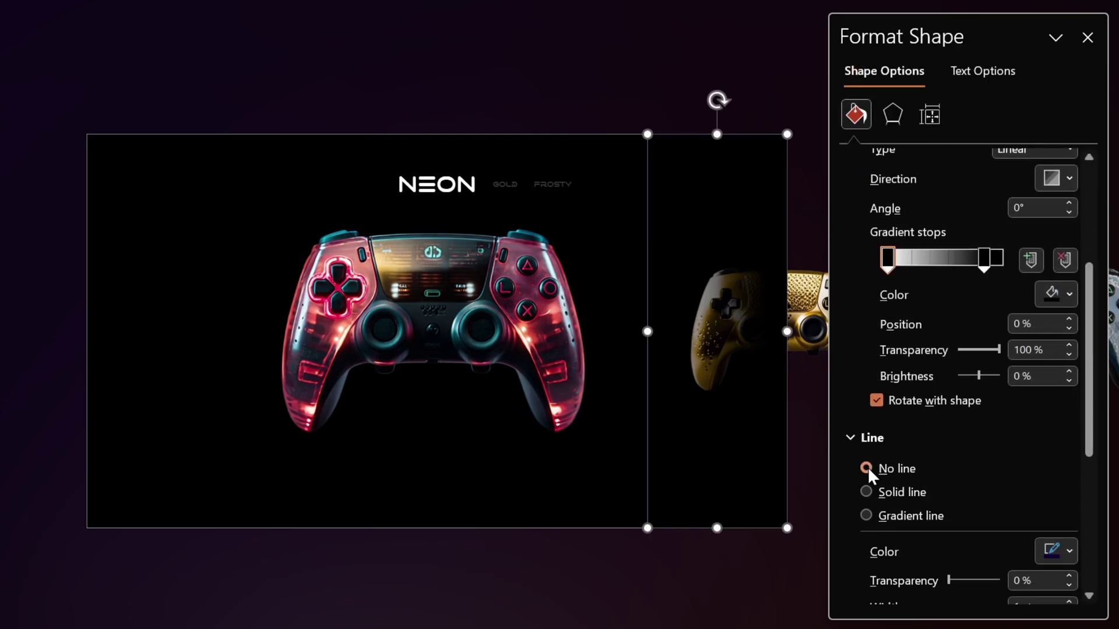
pyautogui.scroll(3, 868, 467)
pyautogui.click(723, 56)
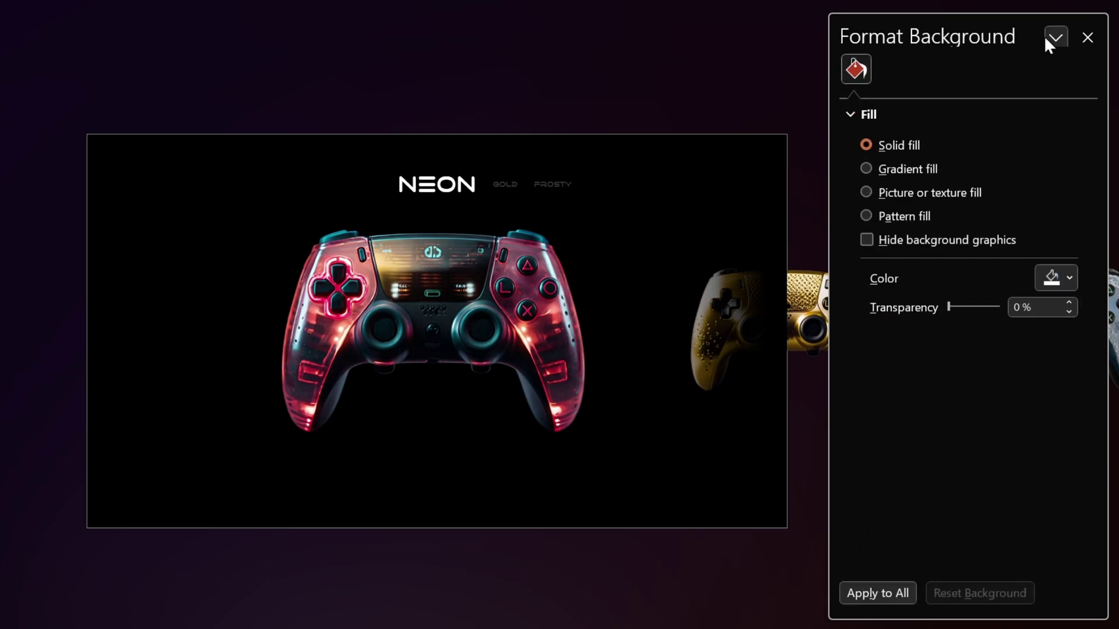
pyautogui.click(1088, 37)
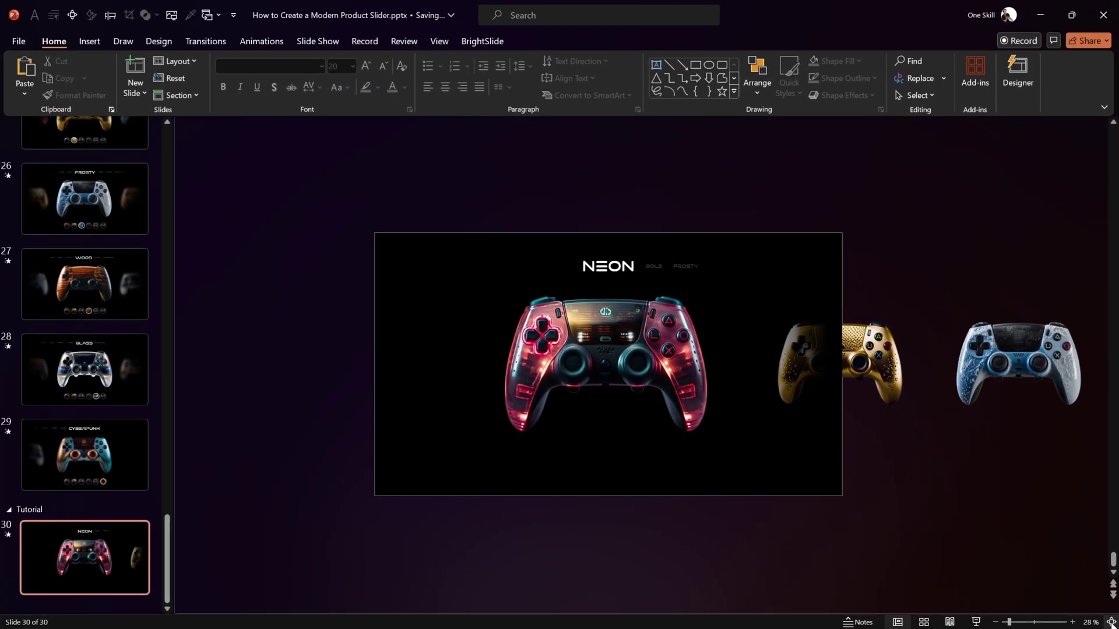
pyautogui.click(1111, 622)
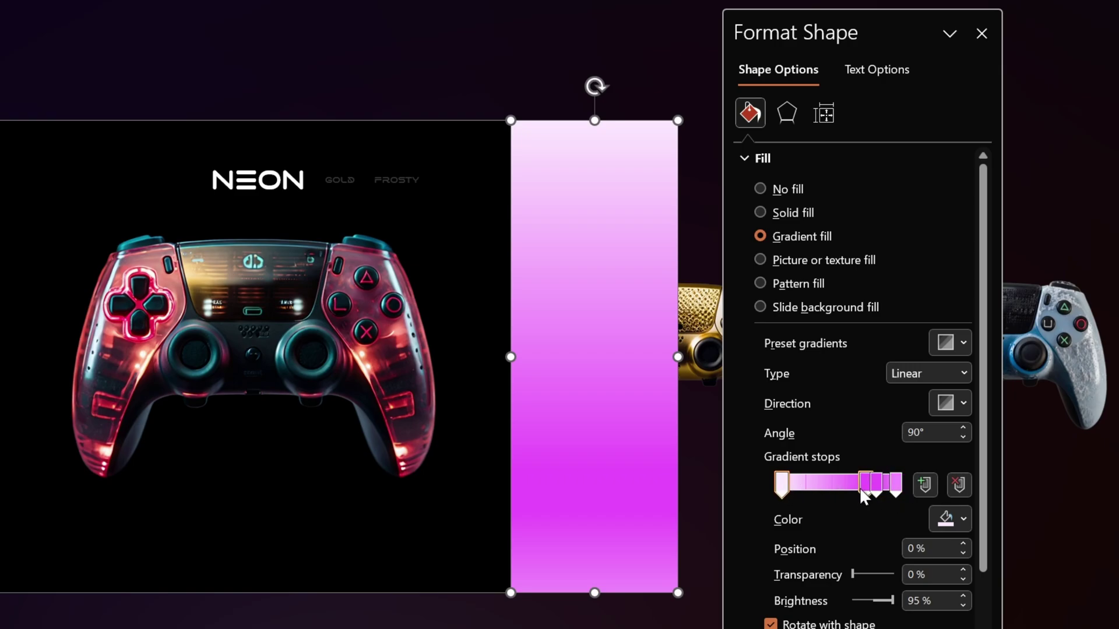
# Reduce the rectangle's gradient to two stops, colour the first stop black and set the linear direction to 0°.
pyautogui.moveTo(859, 487); pyautogui.dragTo(827, 500)
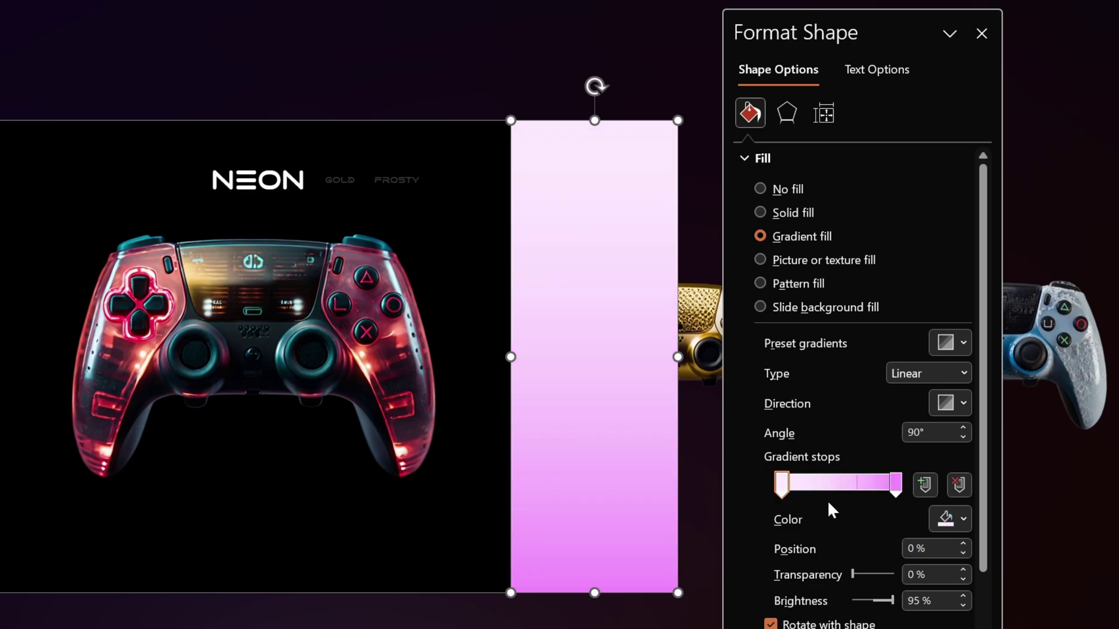
pyautogui.click(942, 518)
pyautogui.click(953, 253)
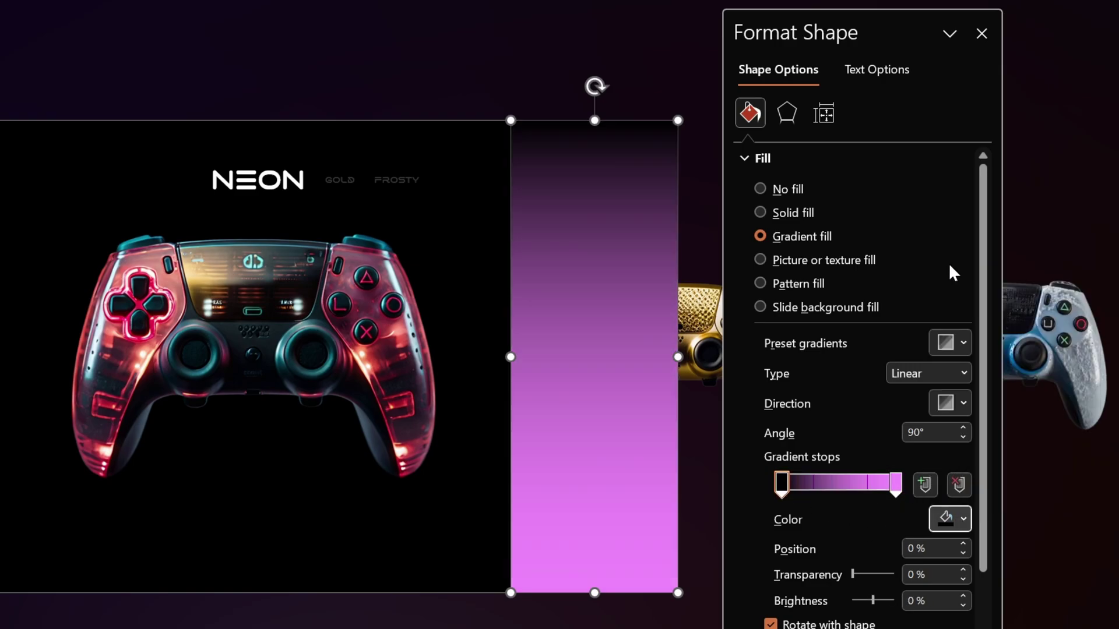
pyautogui.click(964, 402)
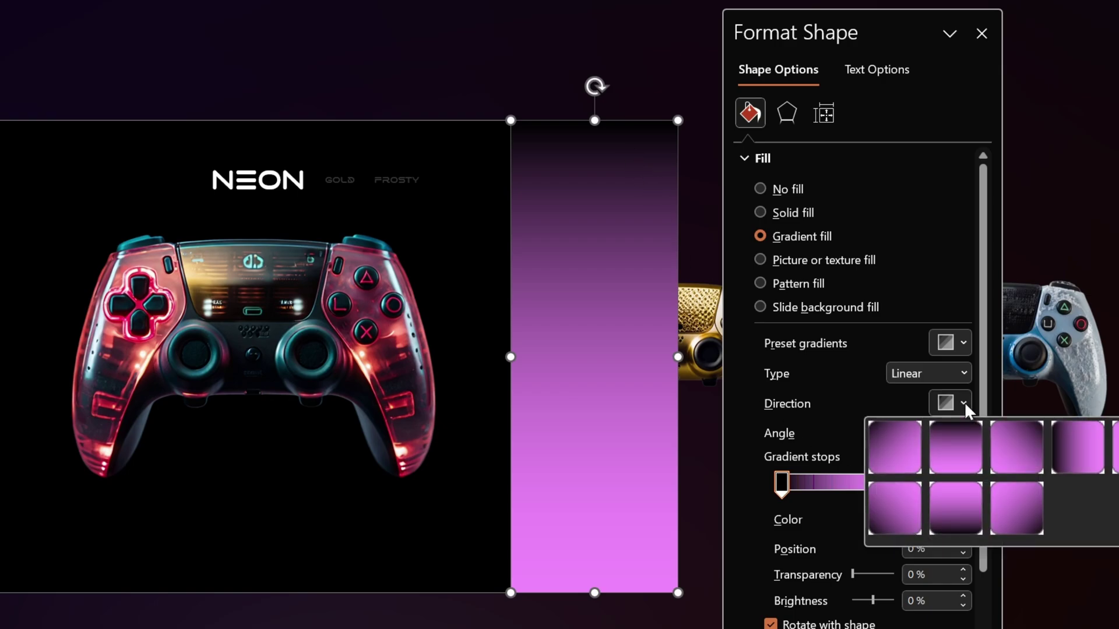
pyautogui.click(1072, 449)
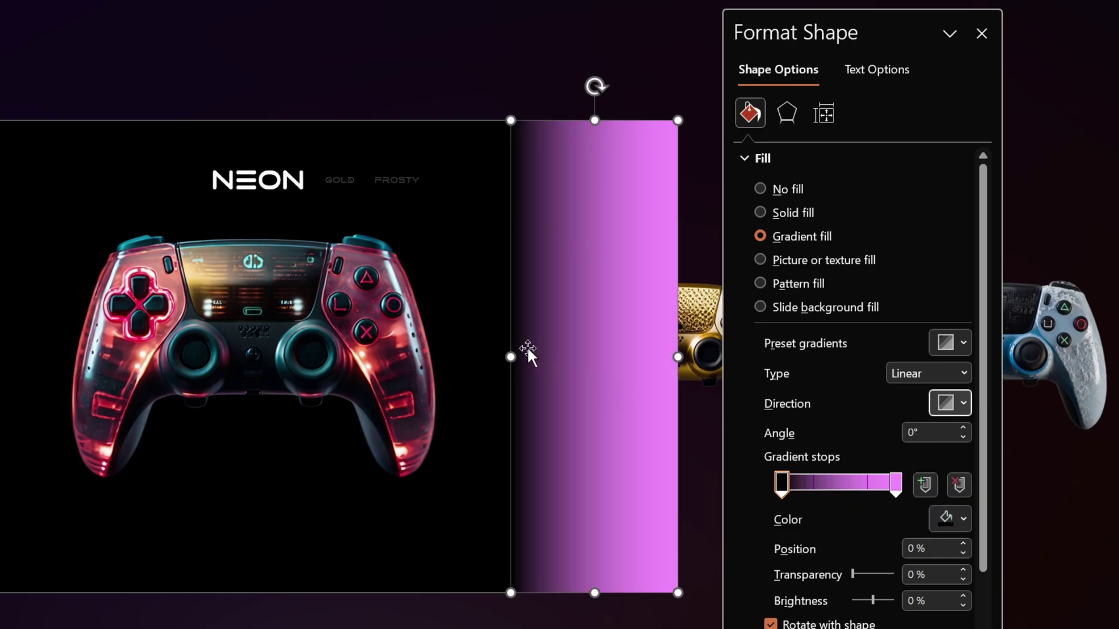
# Colour the last gradient stop black and set the first stop's transparency to 100%.
pyautogui.click(896, 483)
pyautogui.click(955, 520)
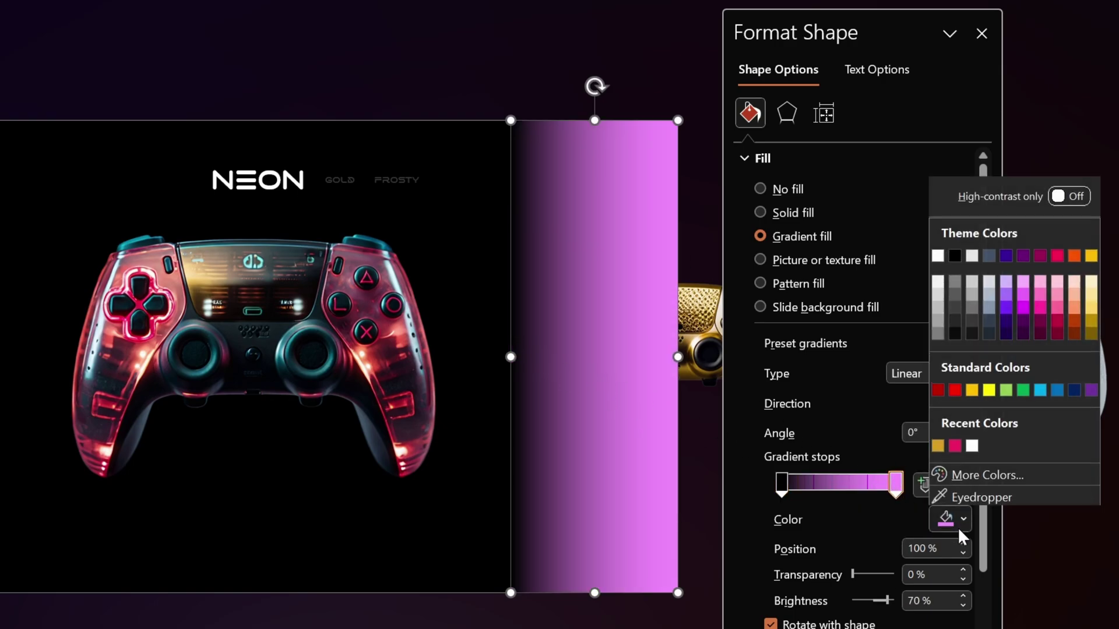
pyautogui.click(954, 256)
pyautogui.click(781, 483)
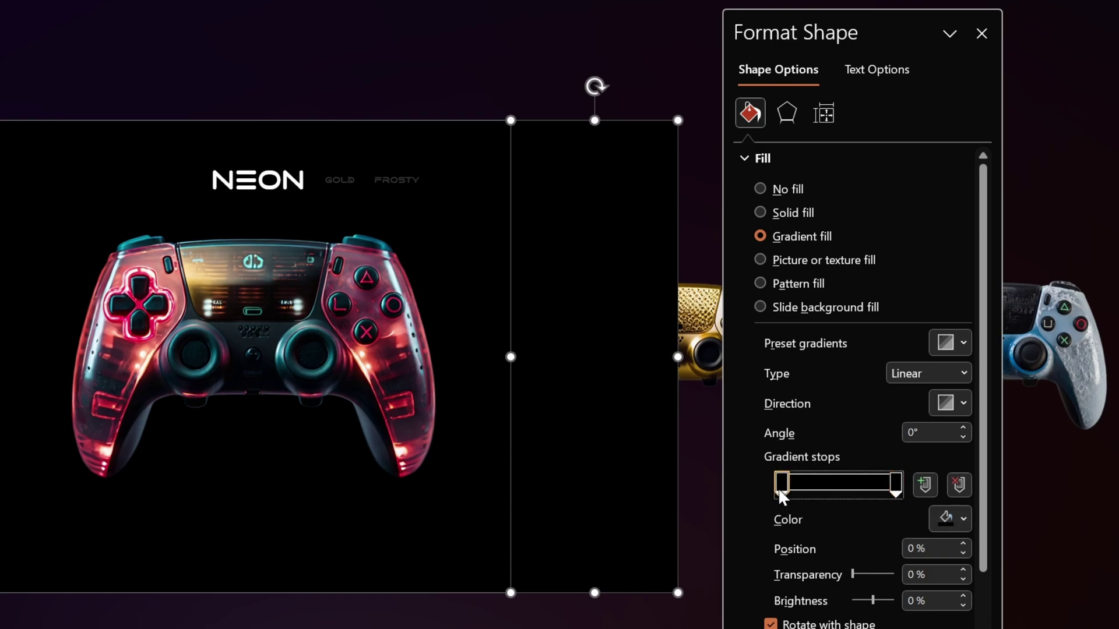
pyautogui.moveTo(852, 574); pyautogui.dragTo(950, 582)
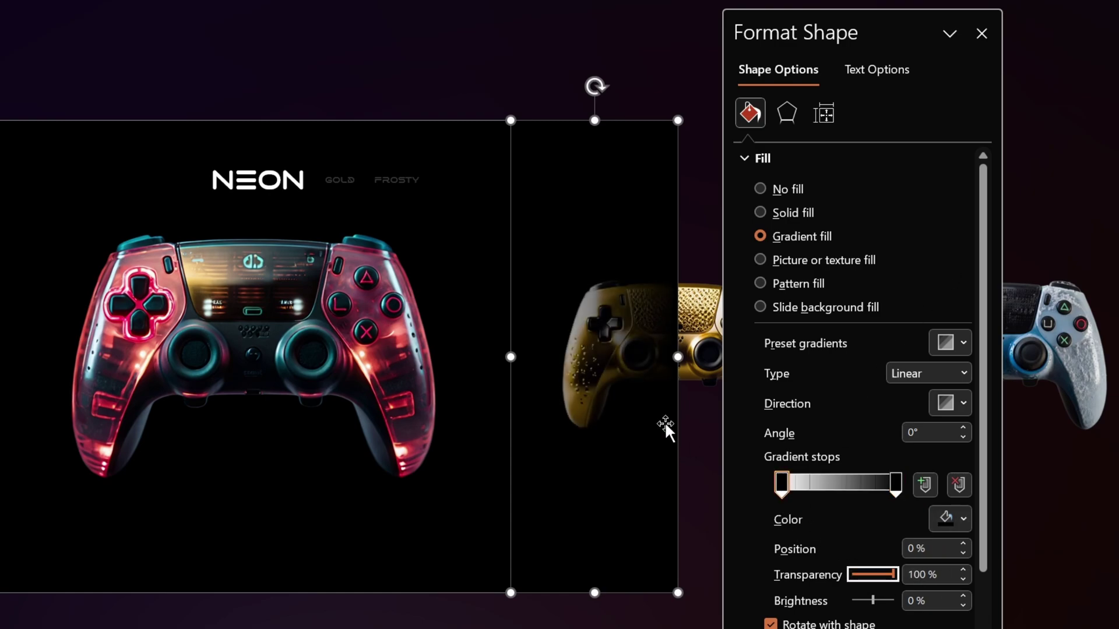
# Set the last gradient stop's position to 90%.
pyautogui.click(896, 484)
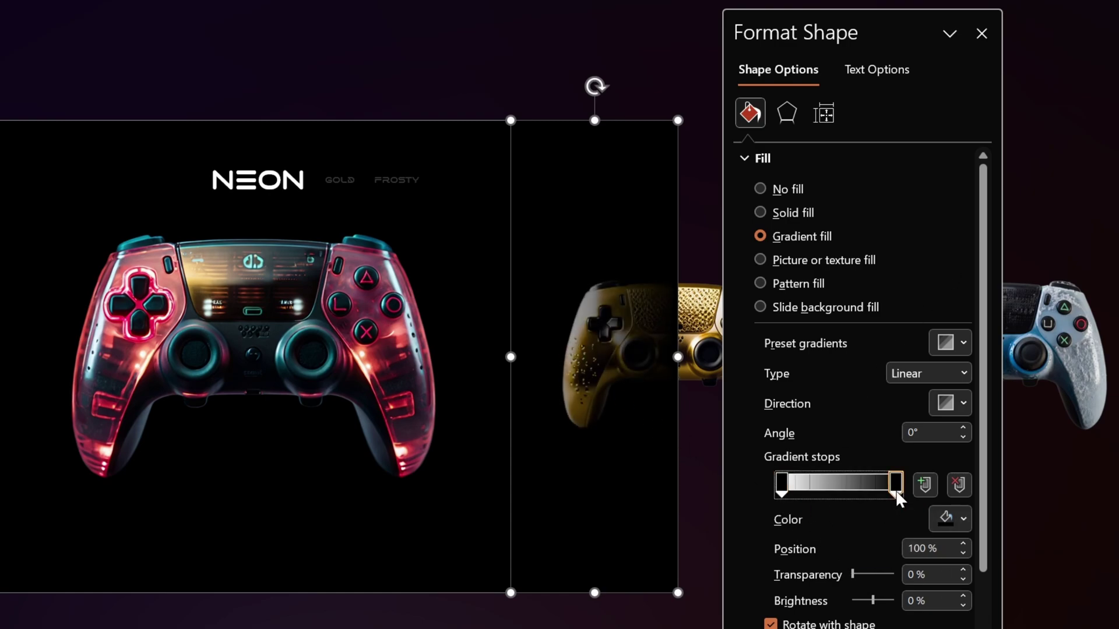
pyautogui.moveTo(896, 491); pyautogui.dragTo(936, 490)
pyautogui.click(949, 550)
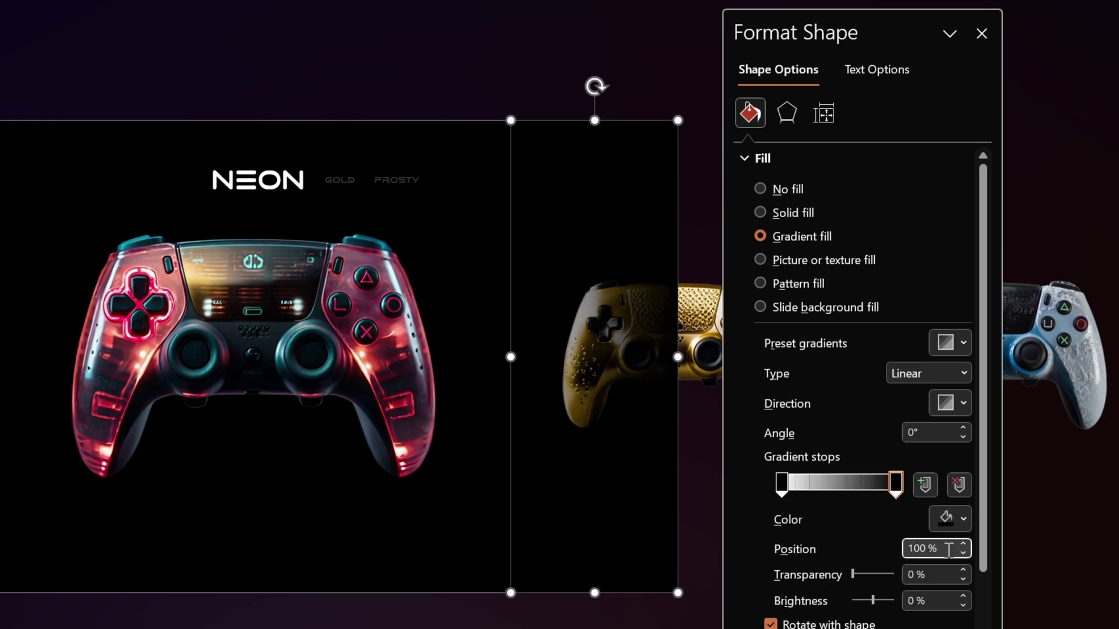
pyautogui.hotkey('ctrl', 'a')
pyautogui.write('90')
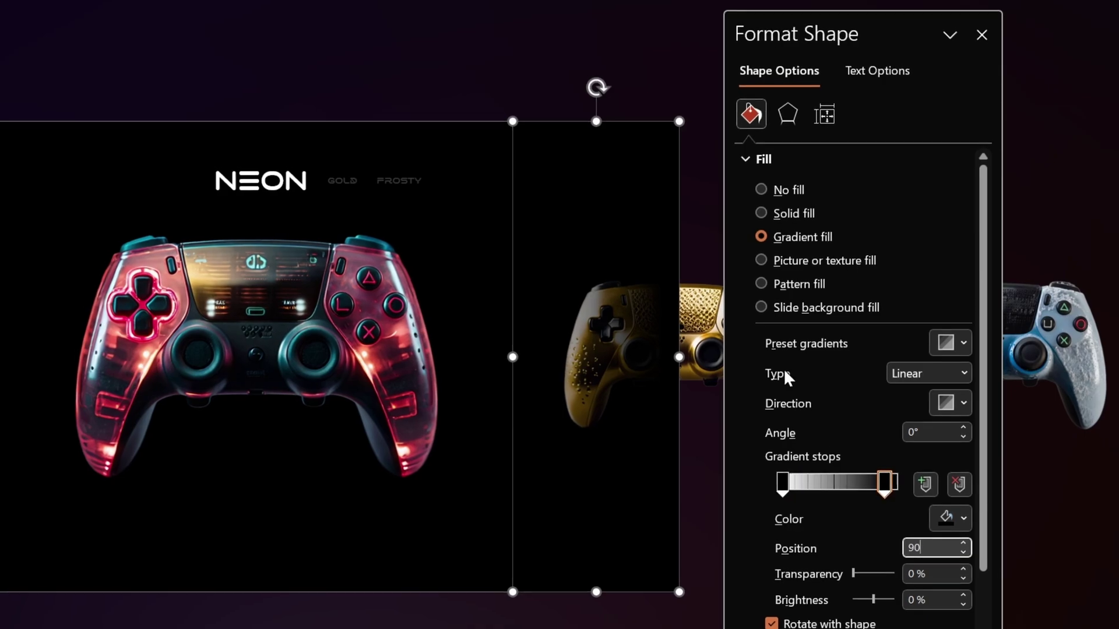
pyautogui.click(656, 52)
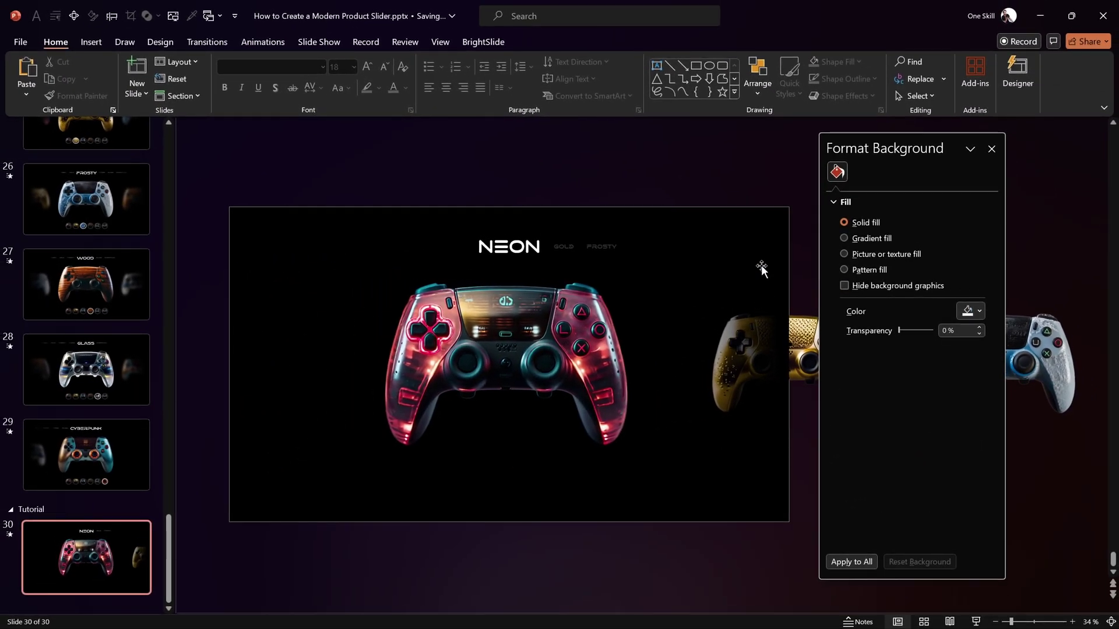
# Duplicate the gradient rectangle and flip the copy horizontally.
pyautogui.click(761, 270)
pyautogui.moveTo(751, 284); pyautogui.dragTo(473, 175)
pyautogui.click(544, 41)
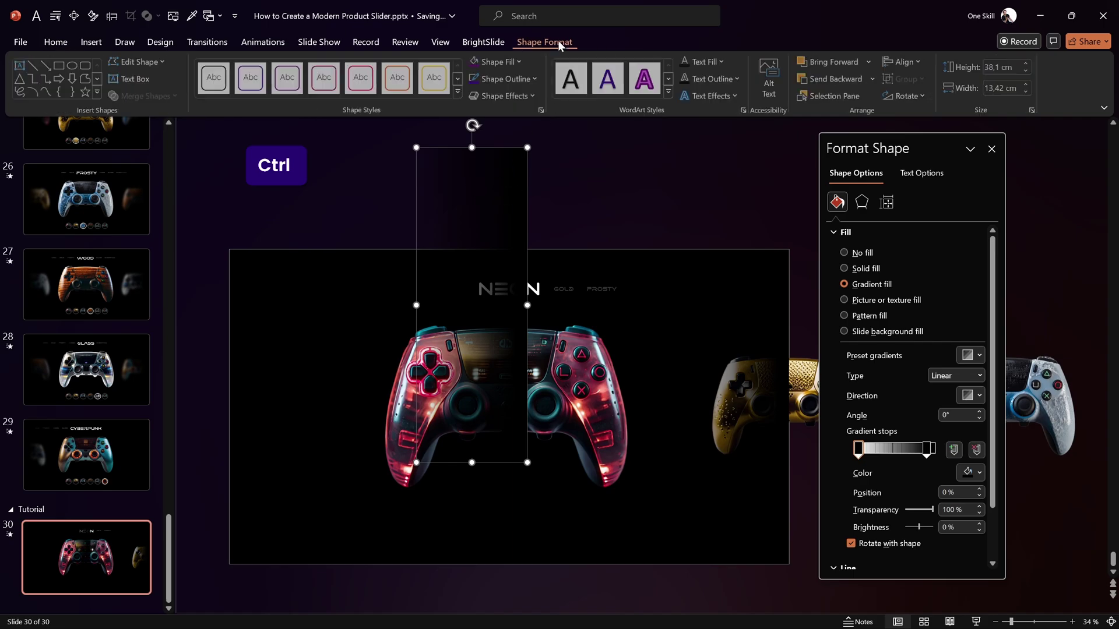
pyautogui.click(910, 96)
pyautogui.click(931, 167)
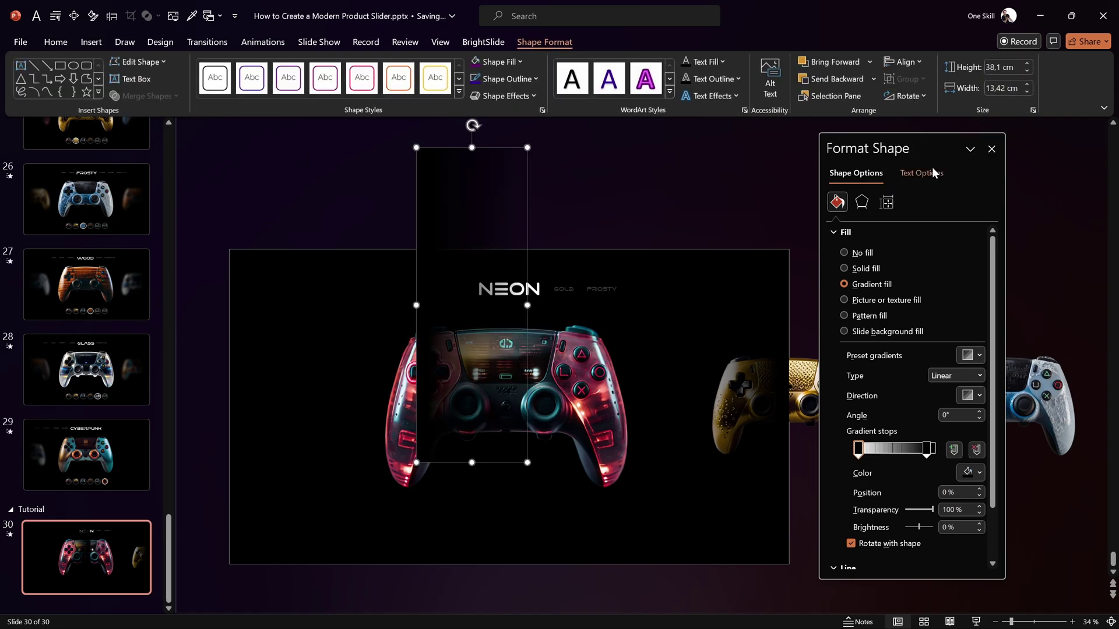
# Align the flipped rectangle to the slide's left and bottom edges and close the formatting options.
pyautogui.hotkey('ctrl', 'Left')
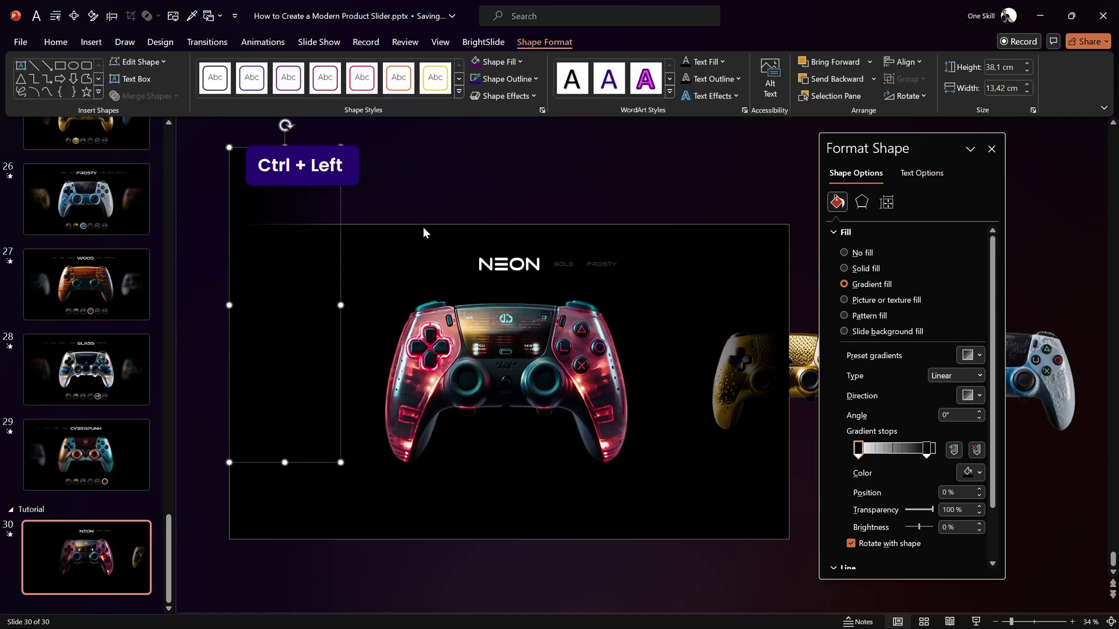
pyautogui.hotkey('ctrl', 'Down')
pyautogui.click(439, 188)
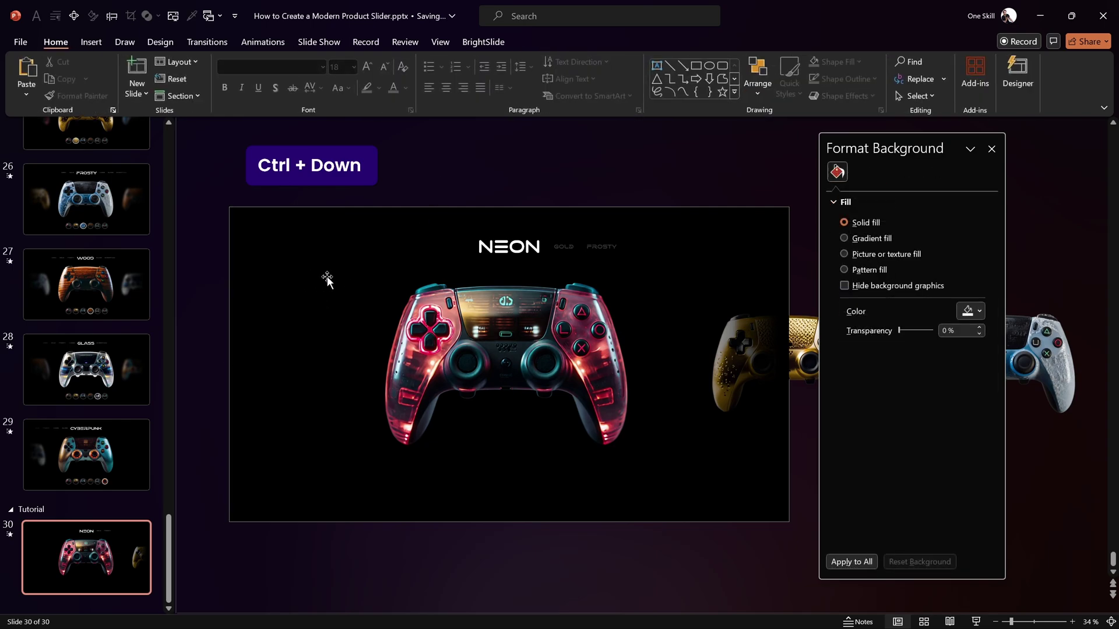
pyautogui.click(991, 149)
# Try moving all three controllers horizontally beneath the two edge overlays, and undo the moves.
pyautogui.click(564, 340)
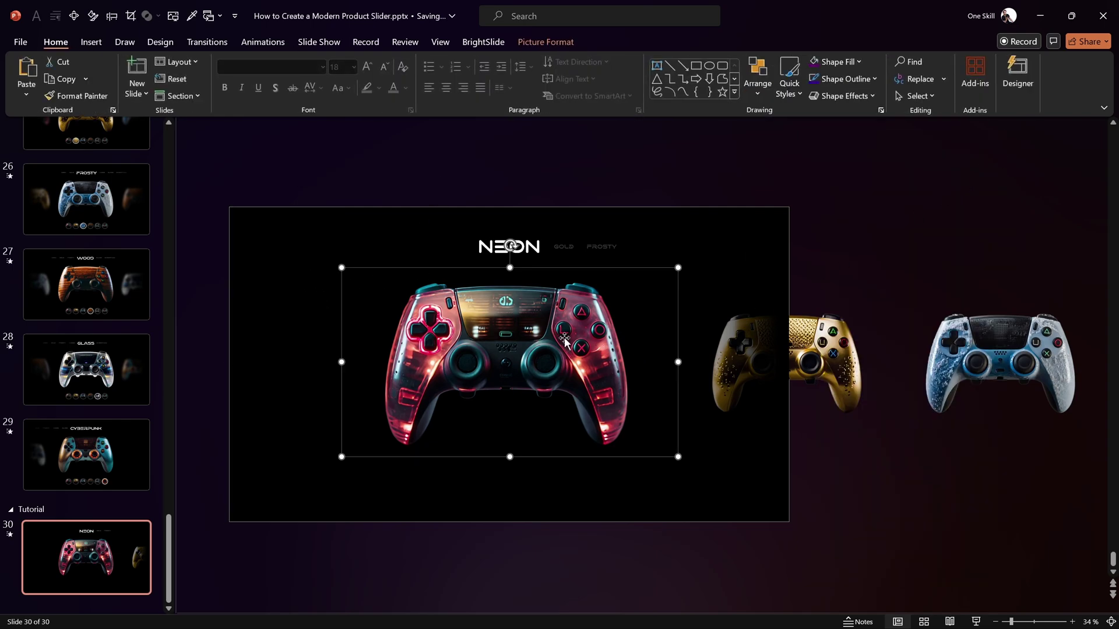
pyautogui.keyDown('shift'); pyautogui.click(857, 357); pyautogui.keyUp('shift')
pyautogui.keyDown('shift'); pyautogui.click(936, 358); pyautogui.keyUp('shift')
pyautogui.moveTo(998, 360); pyautogui.dragTo(764, 359)
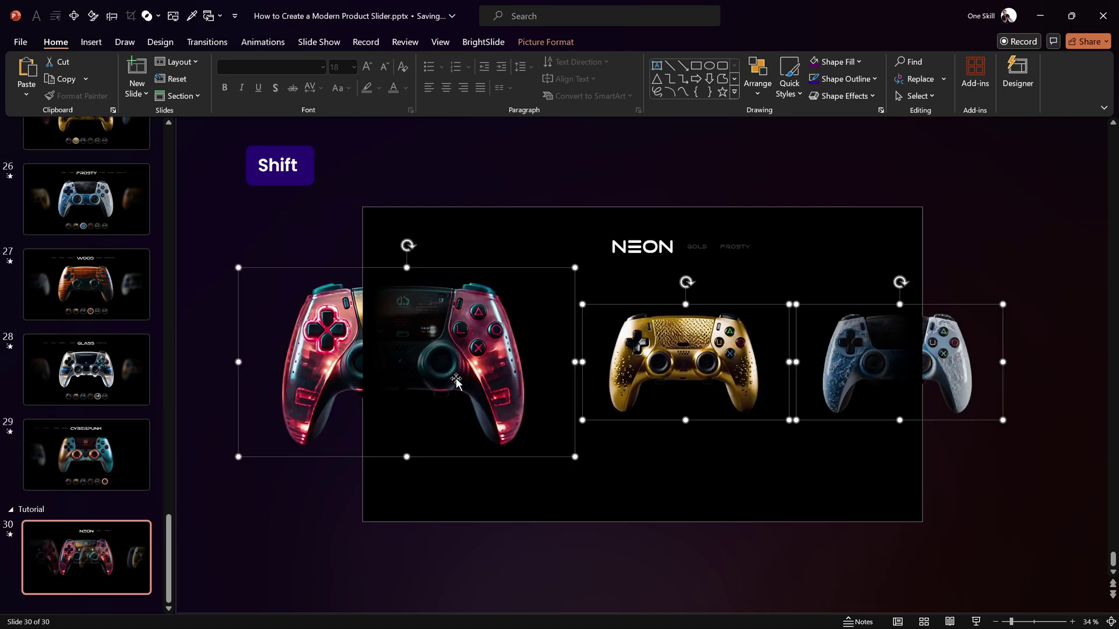
pyautogui.moveTo(674, 356); pyautogui.dragTo(723, 348)
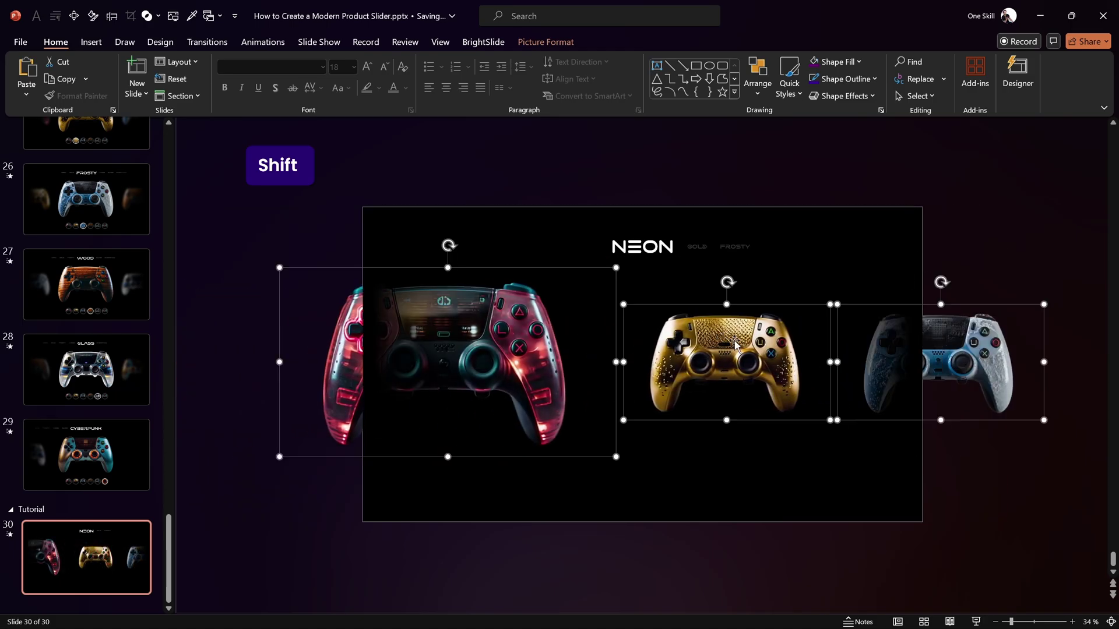
pyautogui.click(1004, 250)
pyautogui.hotkey('ctrl', 'z')
pyautogui.hotkey('ctrl', 'z')
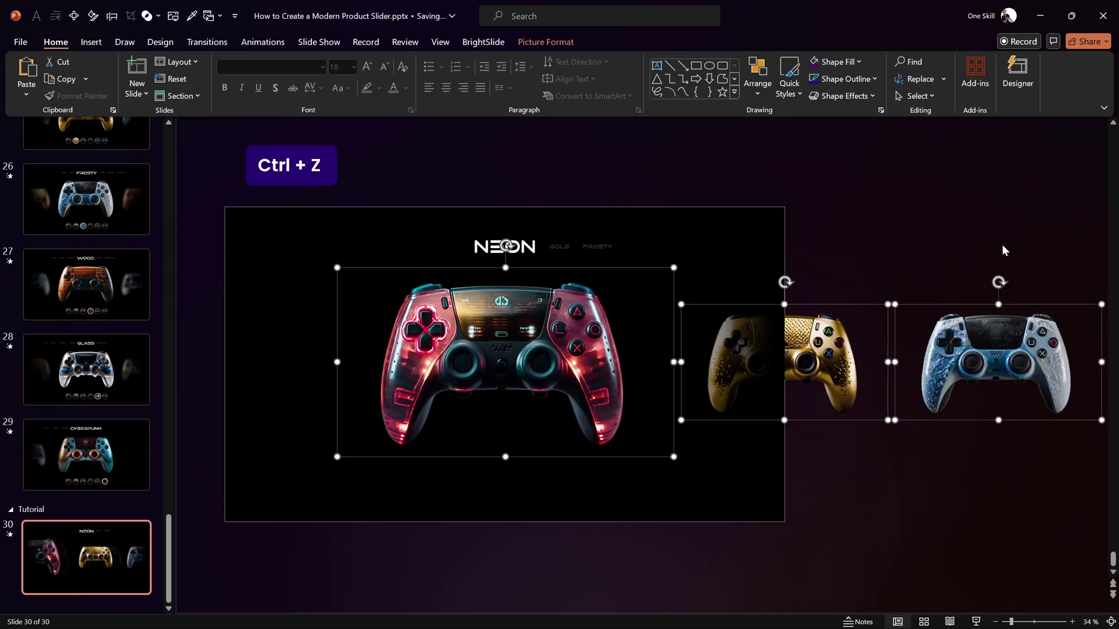
pyautogui.click(950, 238)
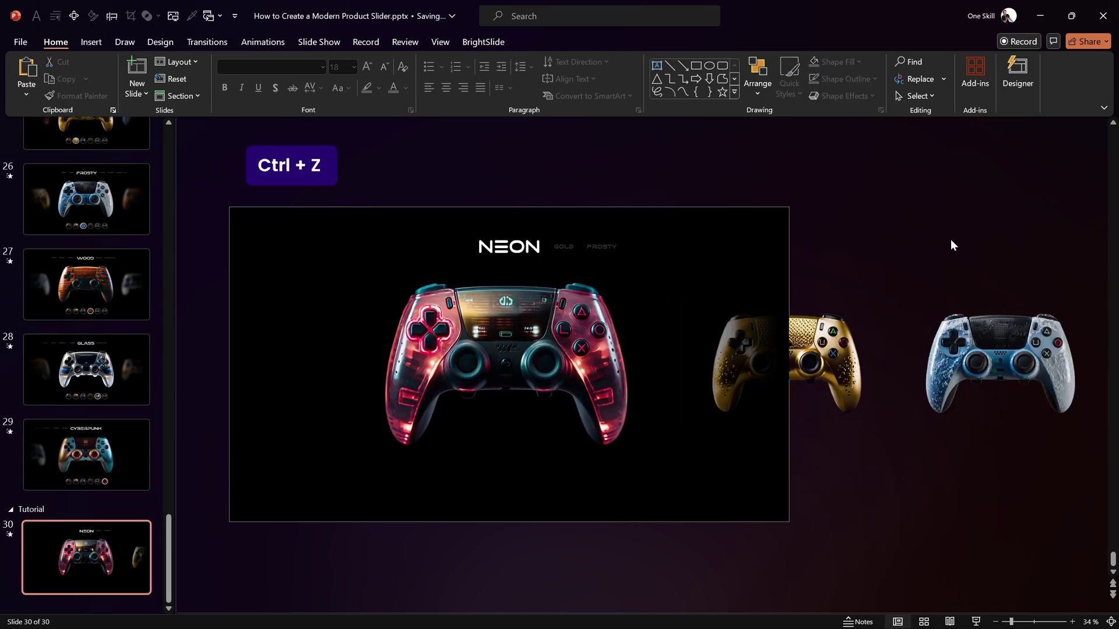
# Apply the Blur artistic effect with a radius of 50 to the gold controller picture and close the formatting options.
pyautogui.click(833, 355)
pyautogui.click(982, 357)
pyautogui.click(842, 356)
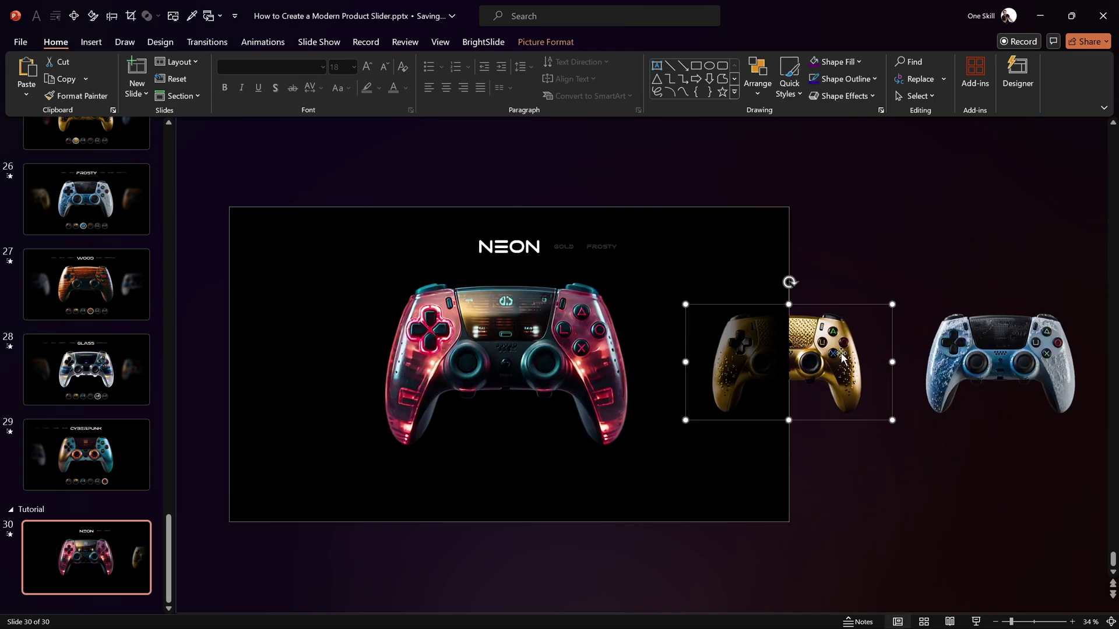
pyautogui.hotkey('alt', '4')
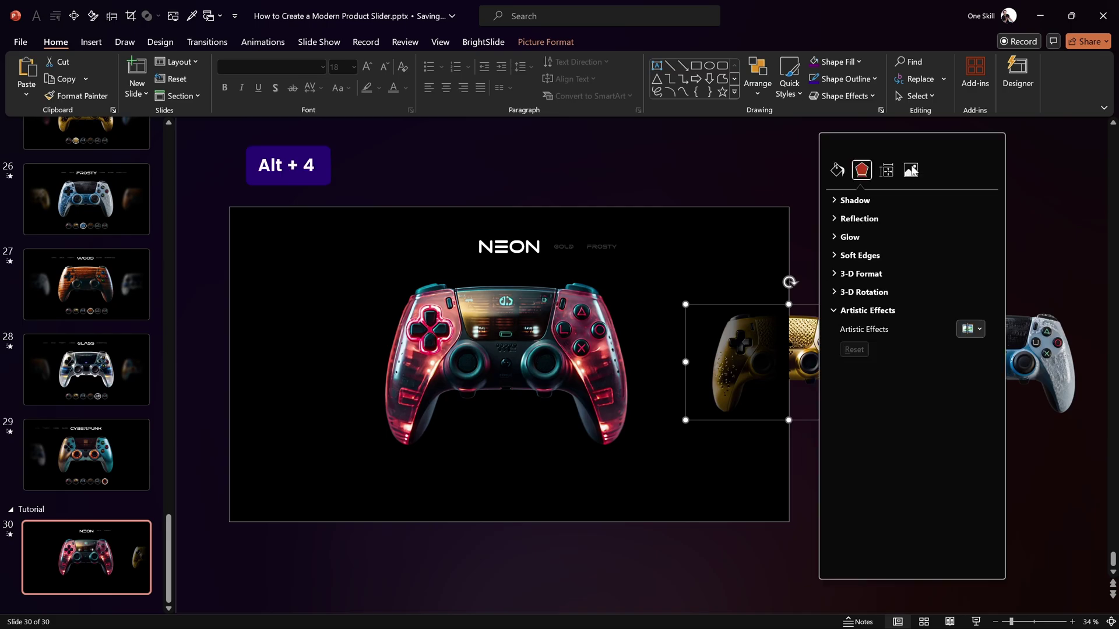
pyautogui.click(1030, 171)
pyautogui.moveTo(923, 143); pyautogui.dragTo(600, 170)
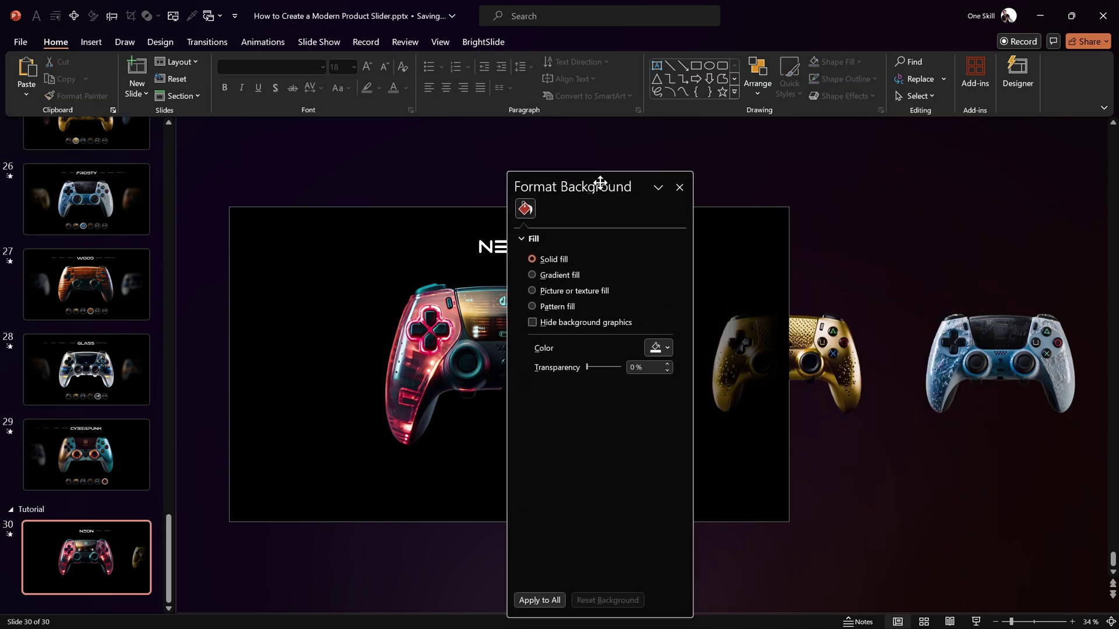
pyautogui.click(814, 342)
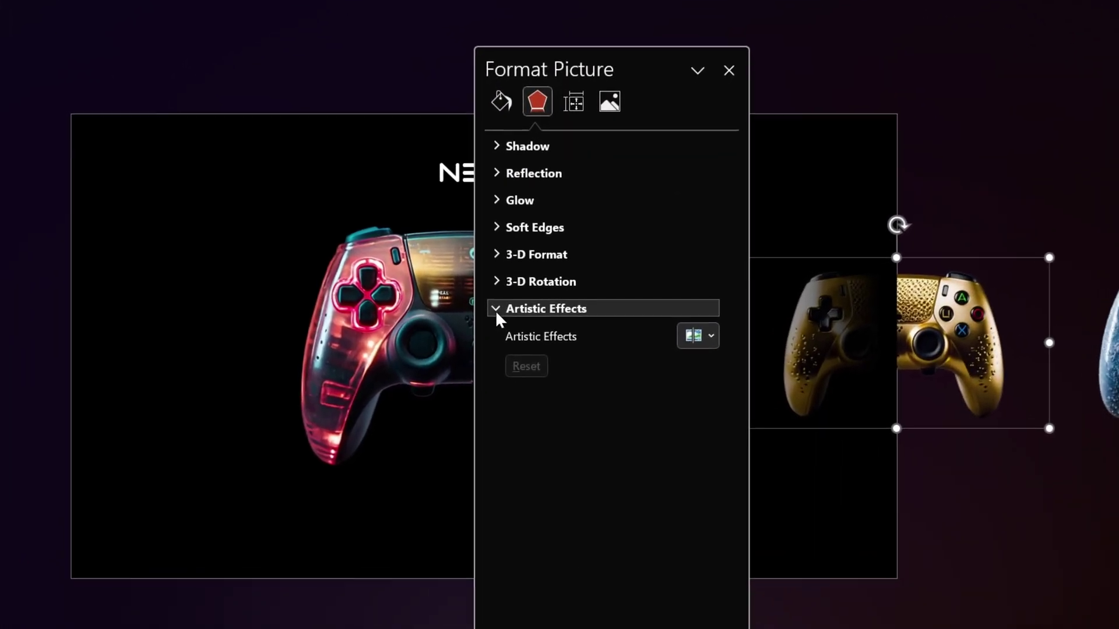
pyautogui.click(711, 337)
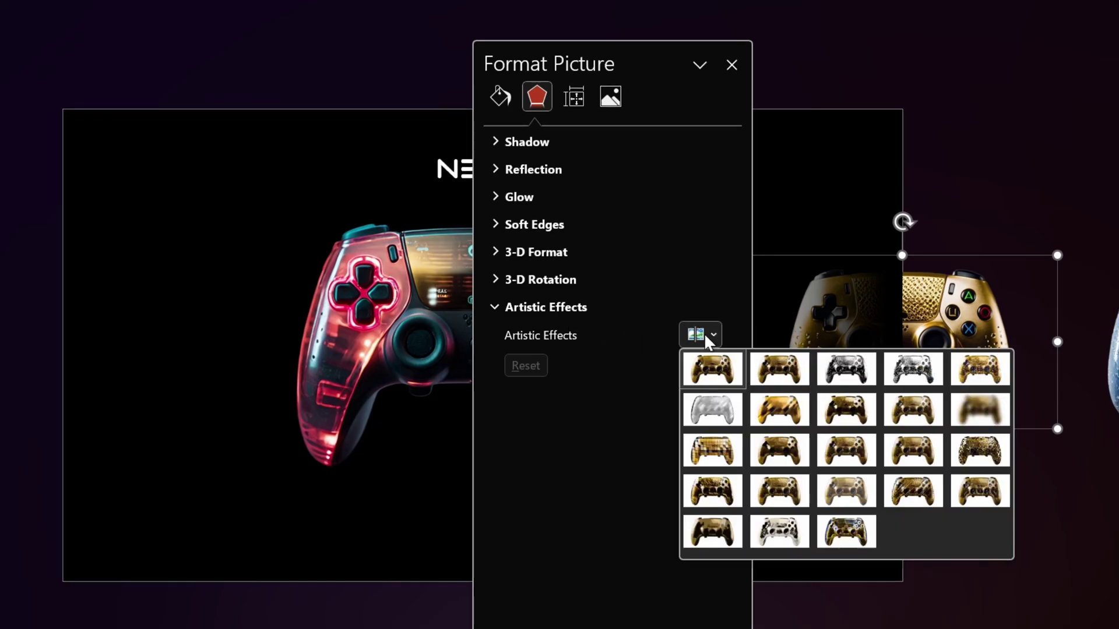
pyautogui.click(981, 409)
pyautogui.hotkey('ctrl', 'a')
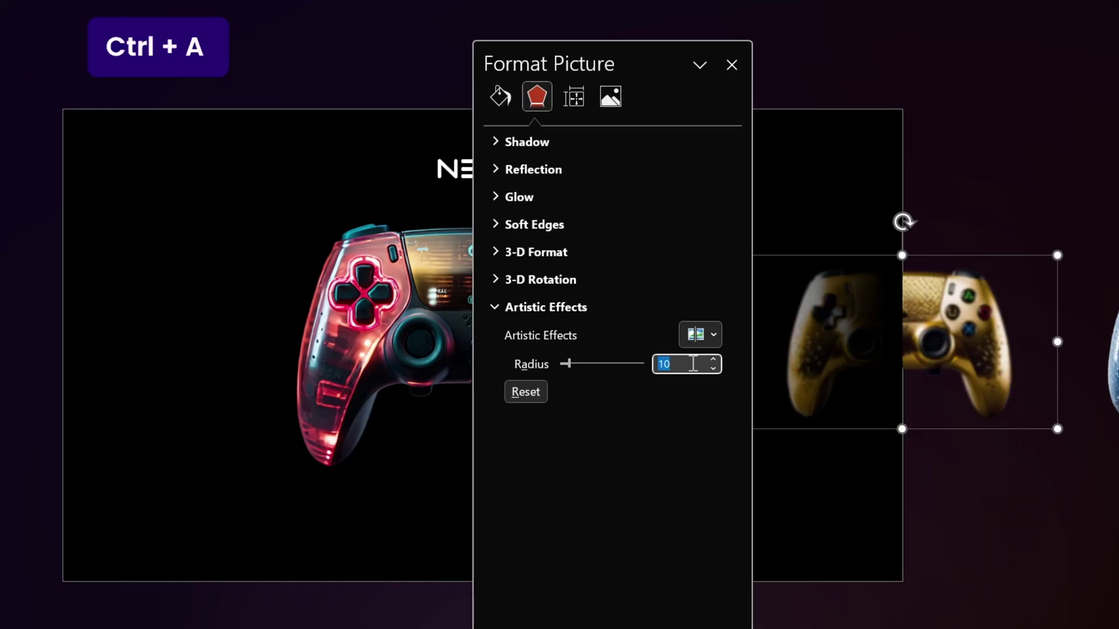
pyautogui.write('50')
pyautogui.click(732, 63)
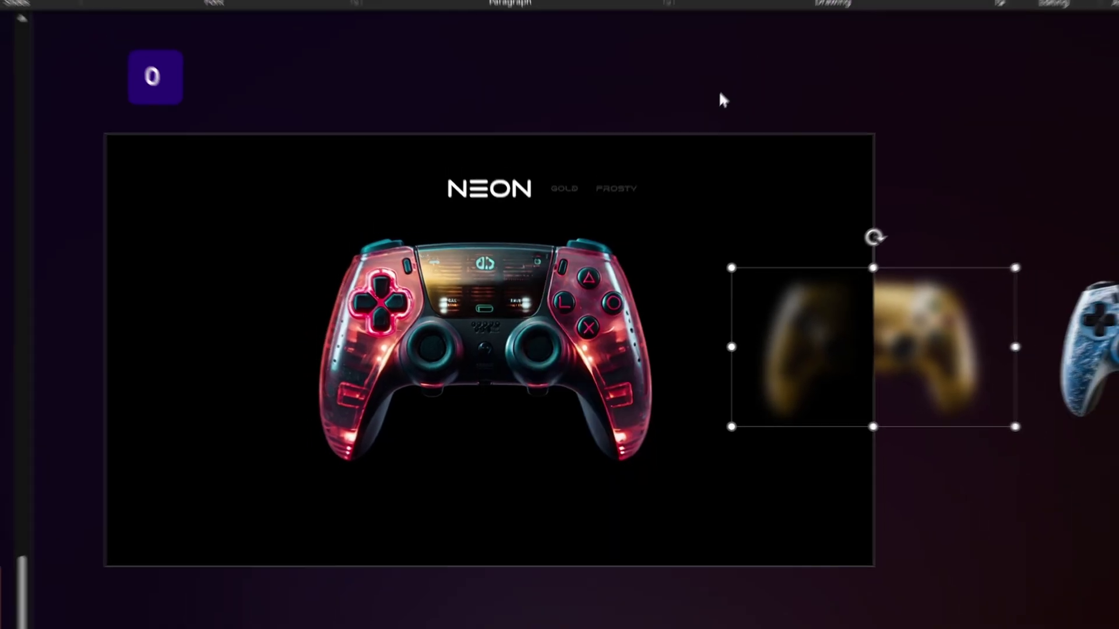
# Apply the Blur artistic effect with a radius of 60 to the frosty blue controller picture.
pyautogui.click(964, 350)
pyautogui.hotkey('alt', '4')
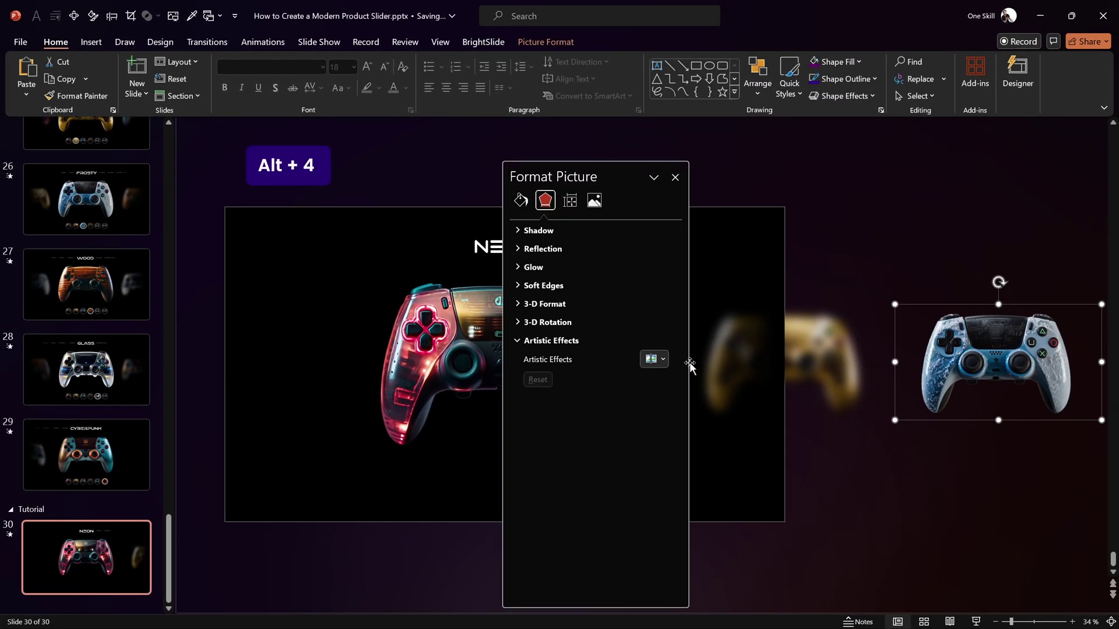
pyautogui.click(654, 359)
pyautogui.click(841, 411)
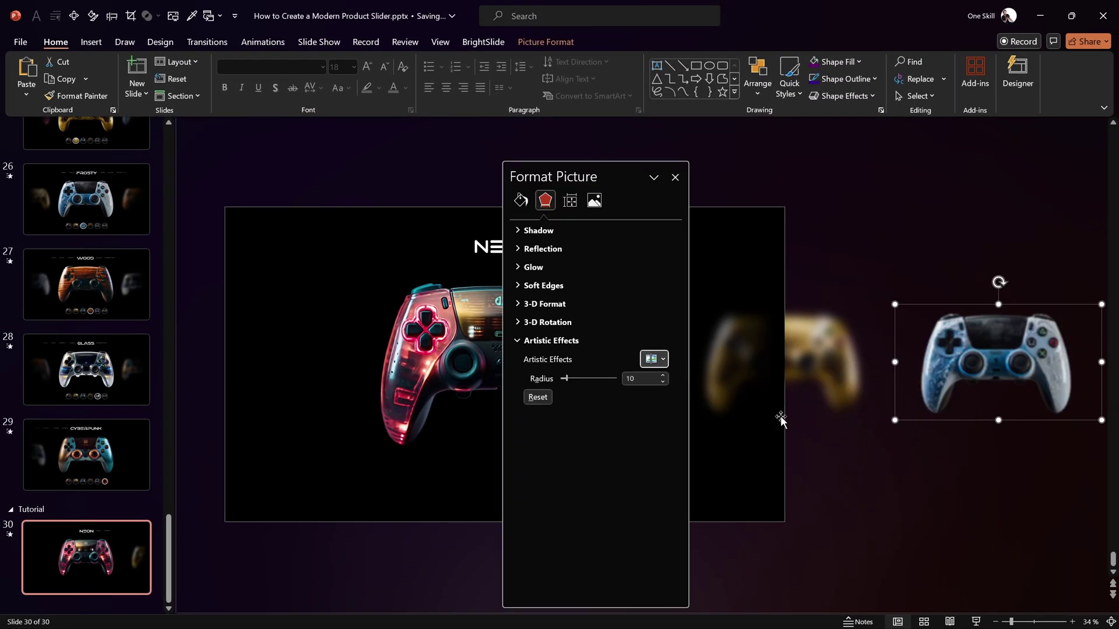
pyautogui.click(649, 380)
pyautogui.hotkey('ctrl', 'a')
pyautogui.write('60')
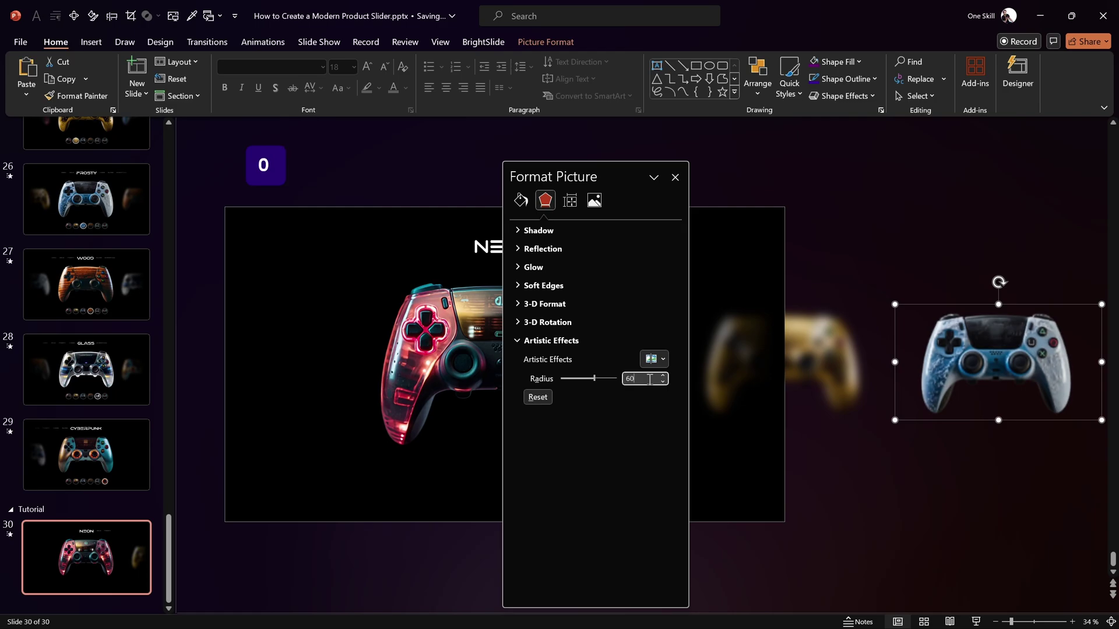
pyautogui.click(675, 177)
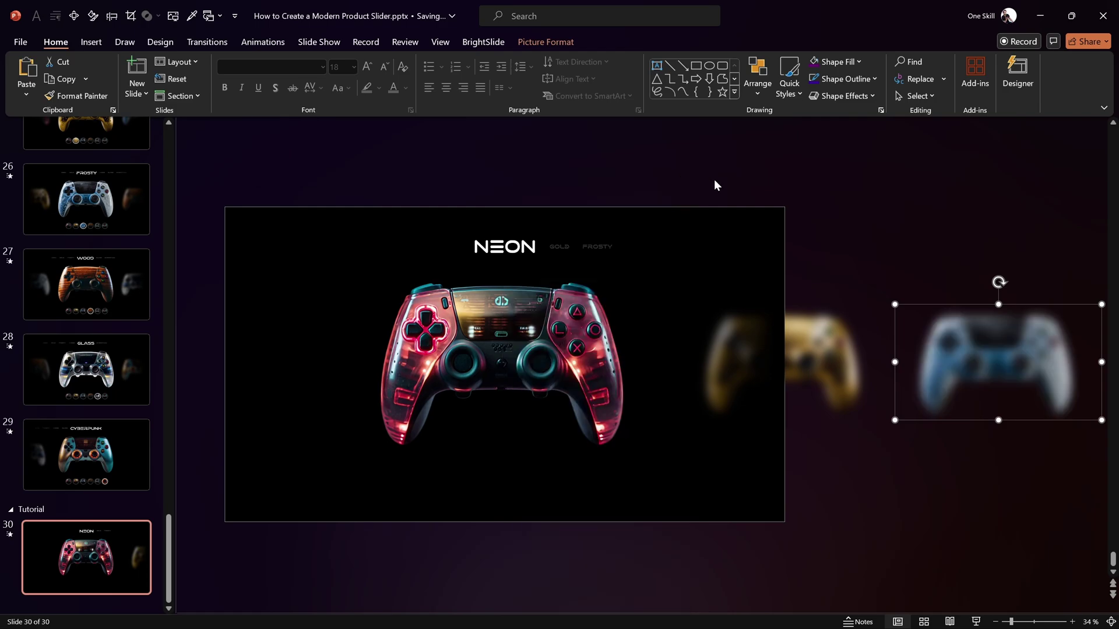
pyautogui.click(942, 208)
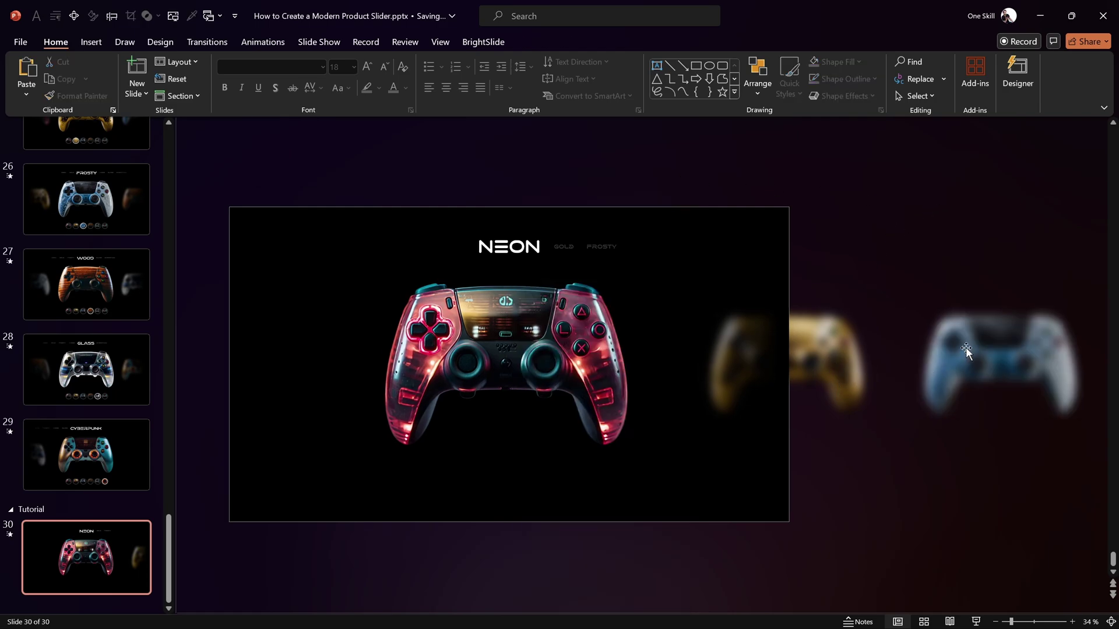
# Draw a circle about 4.59 cm in diameter and place it centred below the neon controller.
pyautogui.scroll(2, 671, 519)
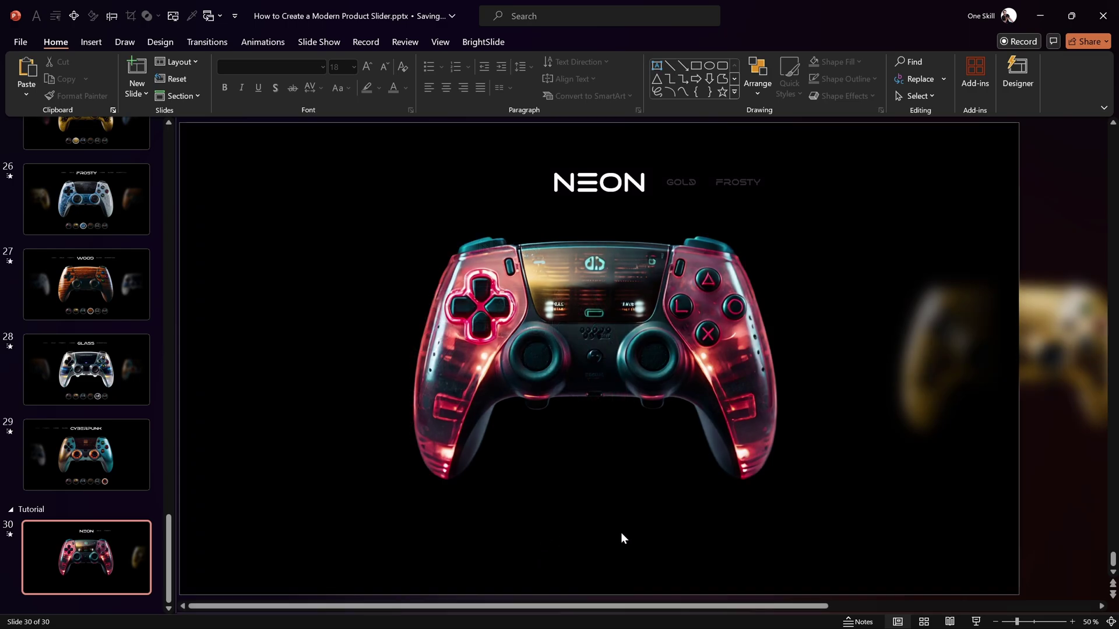
pyautogui.click(81, 40)
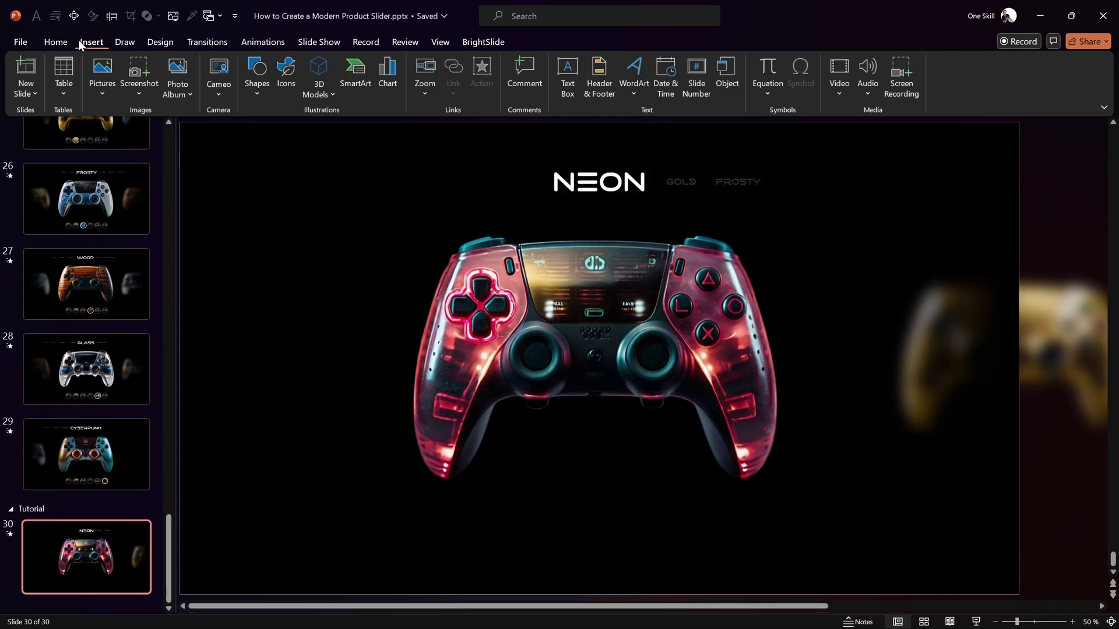
pyautogui.click(257, 81)
pyautogui.click(297, 130)
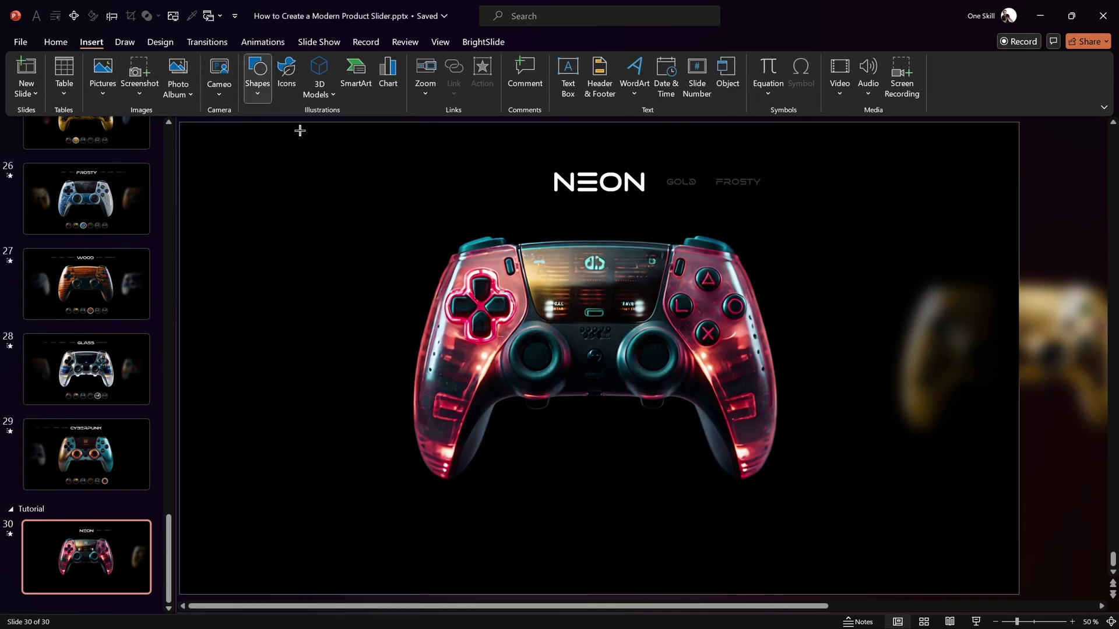
pyautogui.moveTo(574, 506); pyautogui.dragTo(630, 553)
pyautogui.moveTo(602, 533)
pyautogui.mouseDown()
pyautogui.moveTo(586, 505)
pyautogui.moveTo(602, 504)
pyautogui.mouseUp()
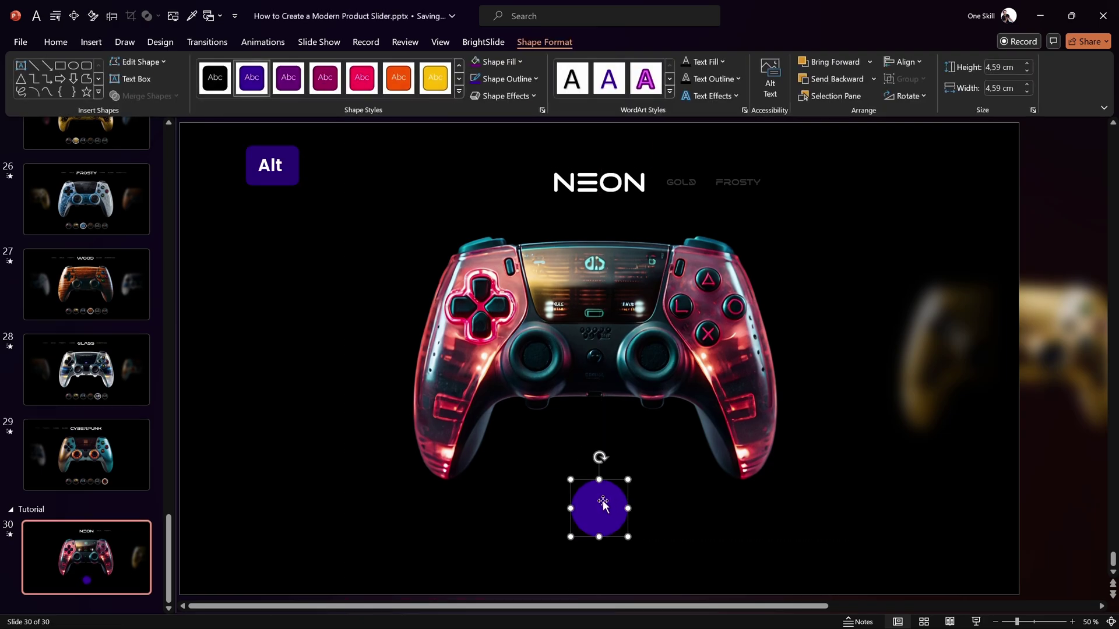
# Fill the circle with solid black.
pyautogui.hotkey('alt', '4')
pyautogui.moveTo(609, 165); pyautogui.dragTo(853, 146)
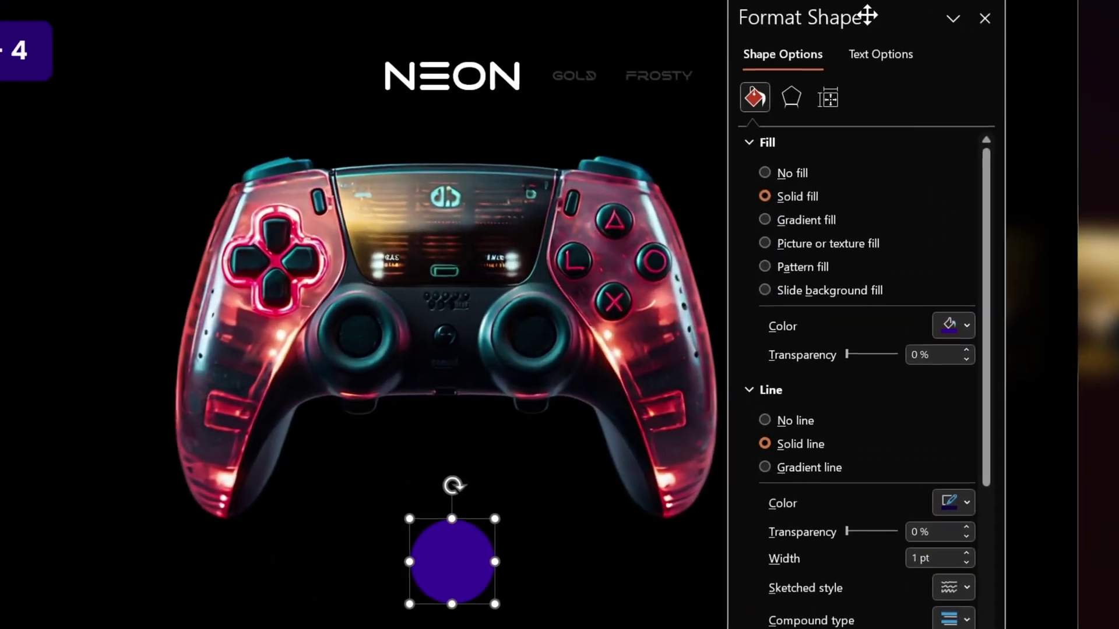
pyautogui.click(957, 330)
pyautogui.click(960, 417)
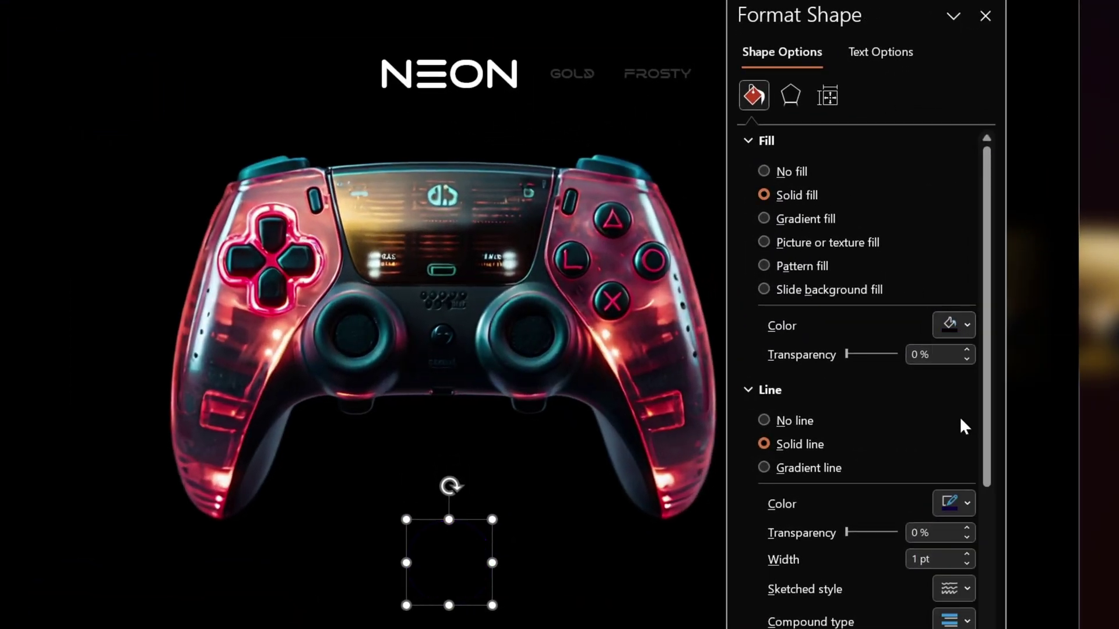
# Set the circle's outline to white with 75% transparency and close the formatting options.
pyautogui.click(958, 505)
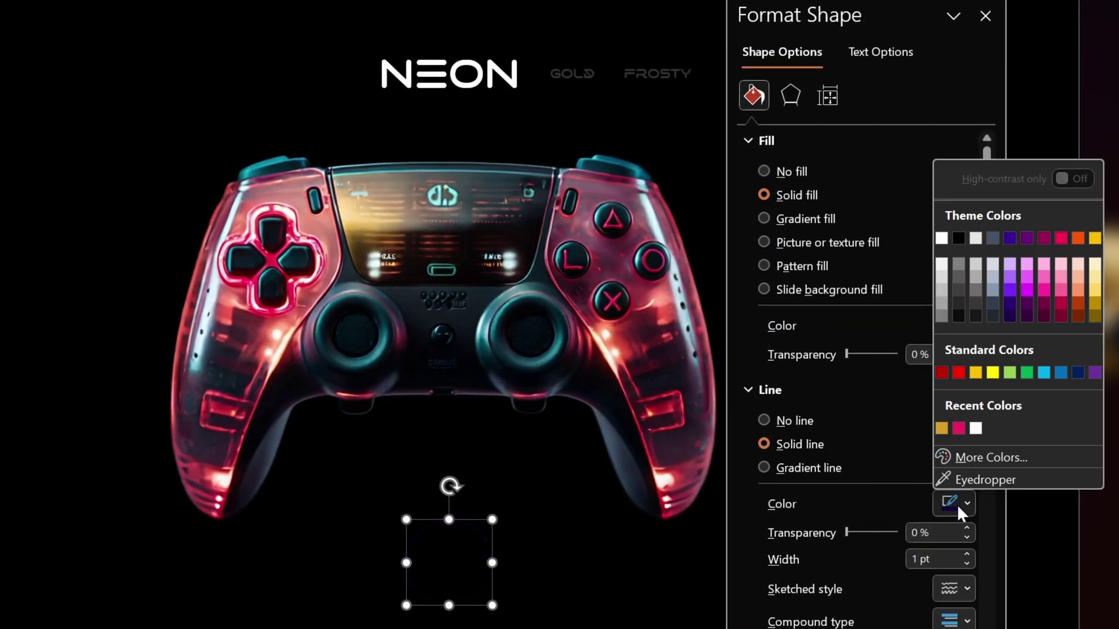
pyautogui.click(942, 239)
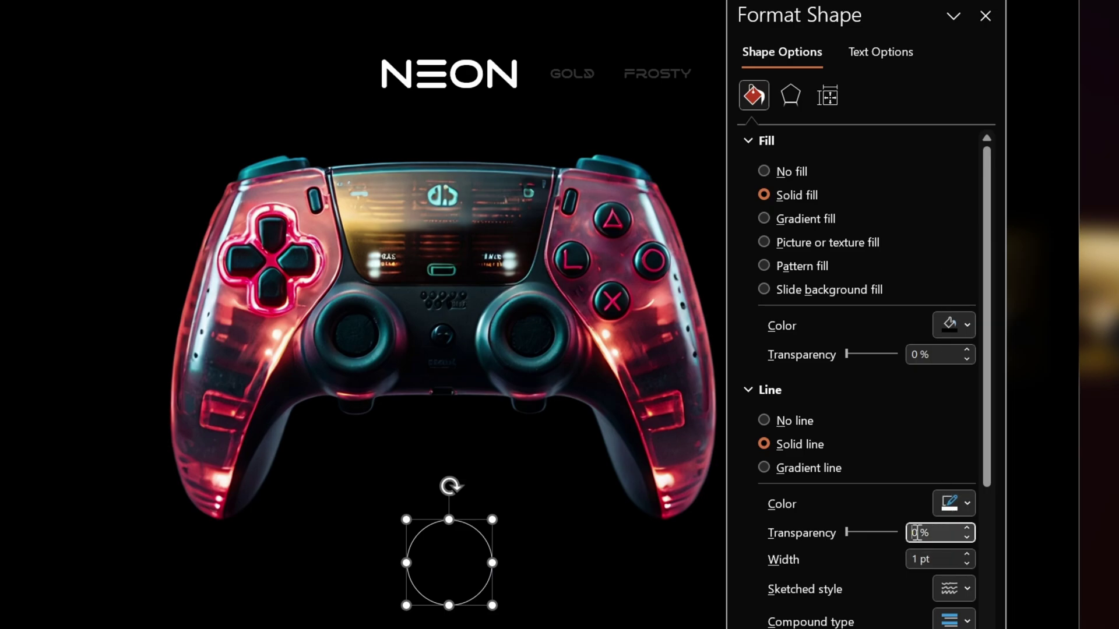
pyautogui.hotkey('ctrl', 'a')
pyautogui.write('75')
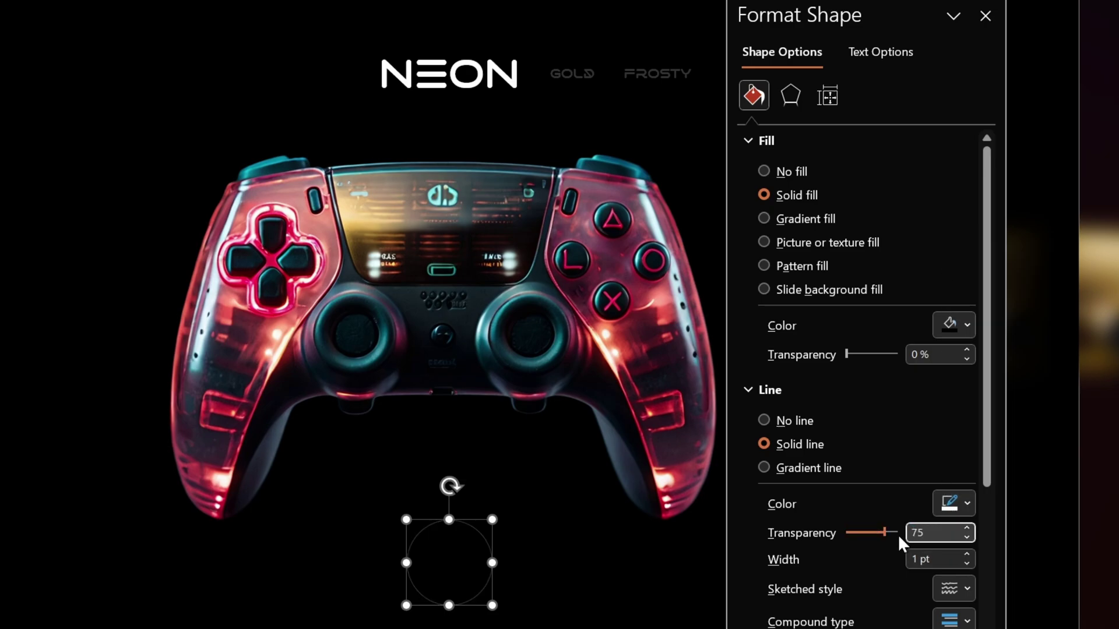
pyautogui.click(984, 16)
pyautogui.click(687, 566)
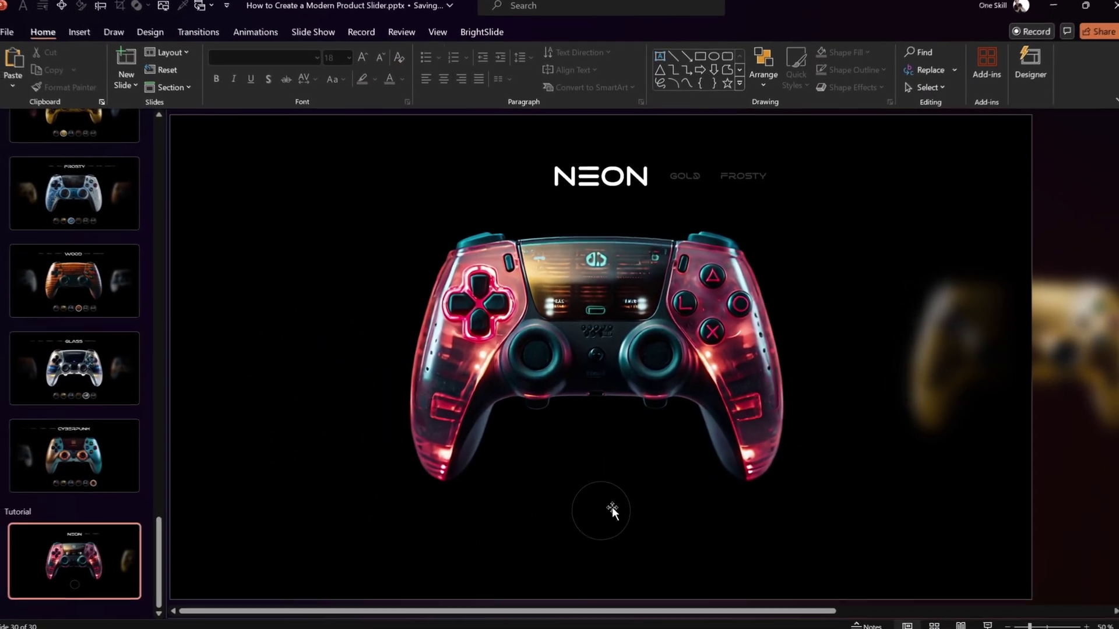
# Duplicate the circle, shrink the copy proportionally and centre it inside the original to form two concentric rings.
pyautogui.click(612, 509)
pyautogui.moveTo(611, 504); pyautogui.dragTo(690, 513)
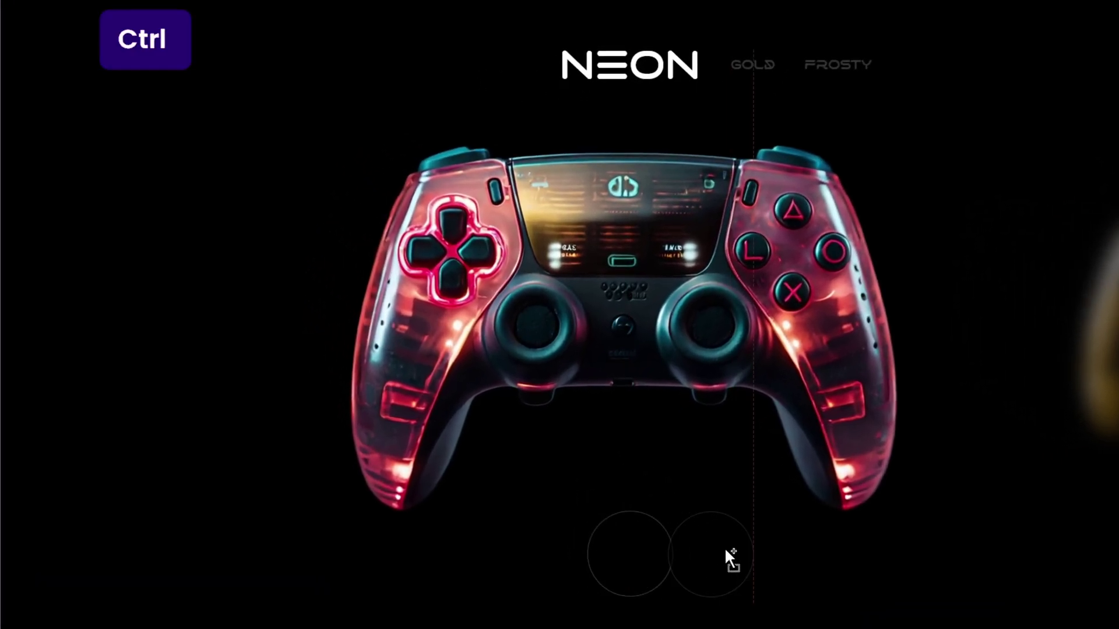
pyautogui.moveTo(762, 550); pyautogui.dragTo(662, 522)
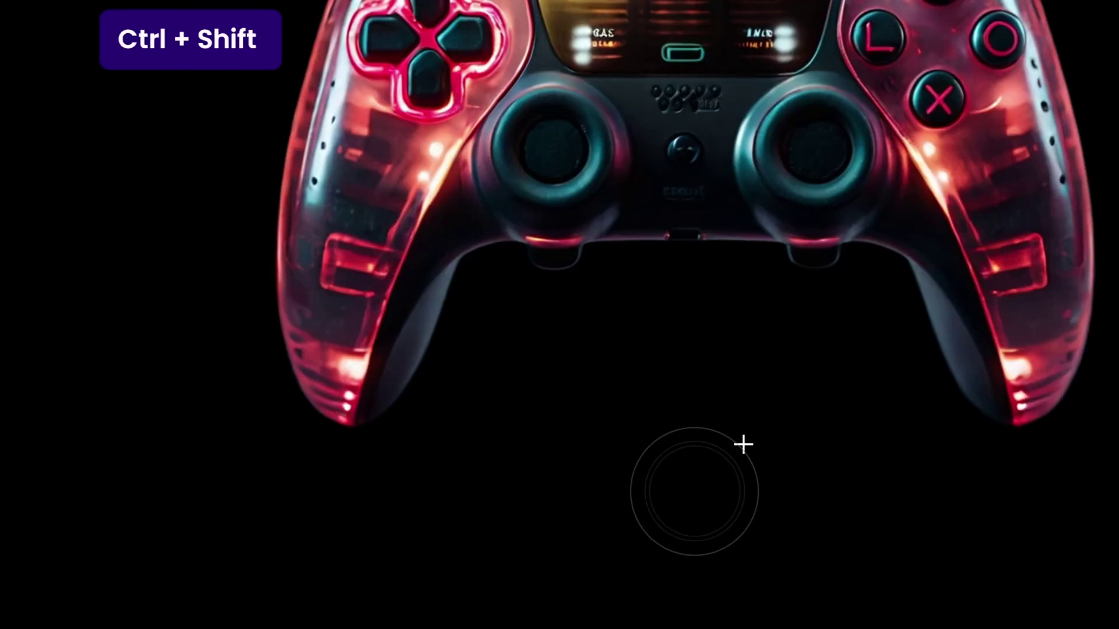
pyautogui.moveTo(743, 445); pyautogui.dragTo(745, 445)
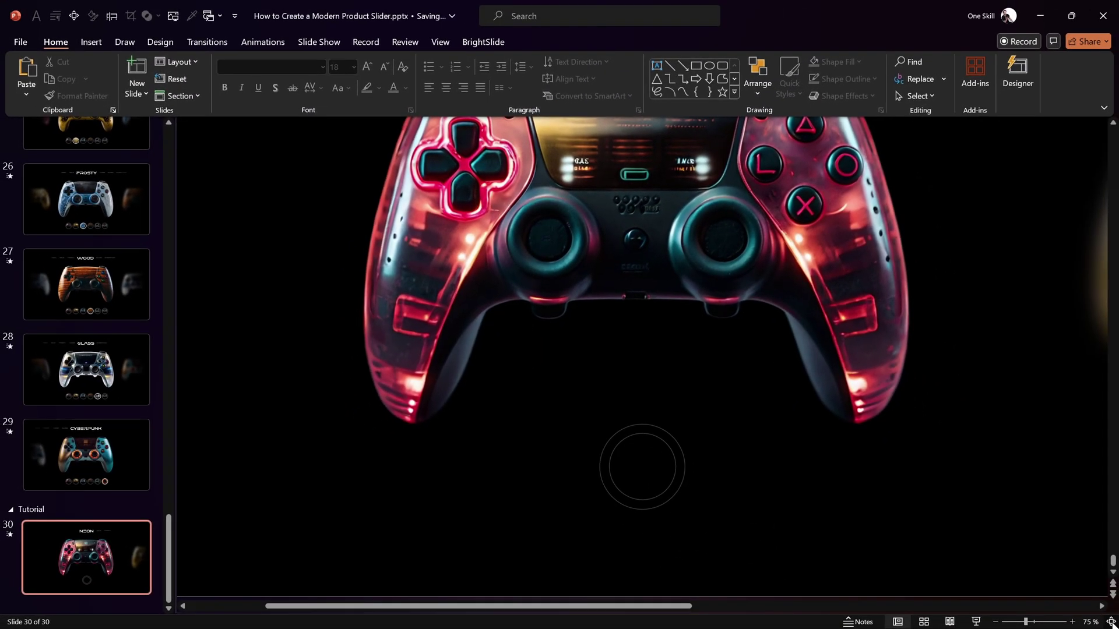
pyautogui.click(1111, 622)
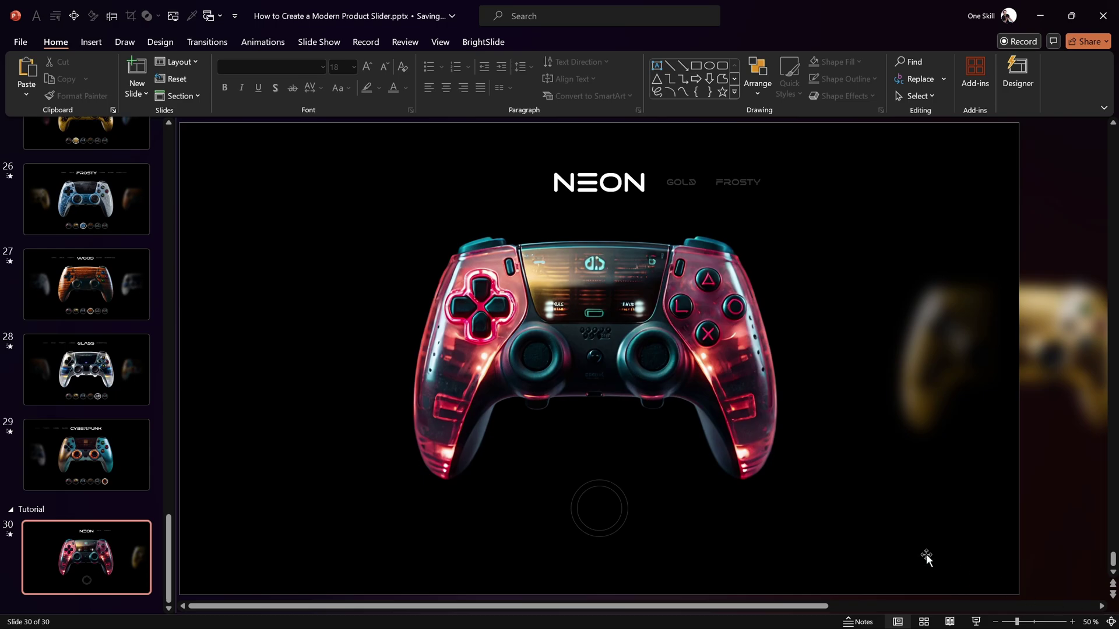
# Duplicate the neon controller picture and place the inner circle, brought to the front, over the copy's right grip.
pyautogui.click(667, 343)
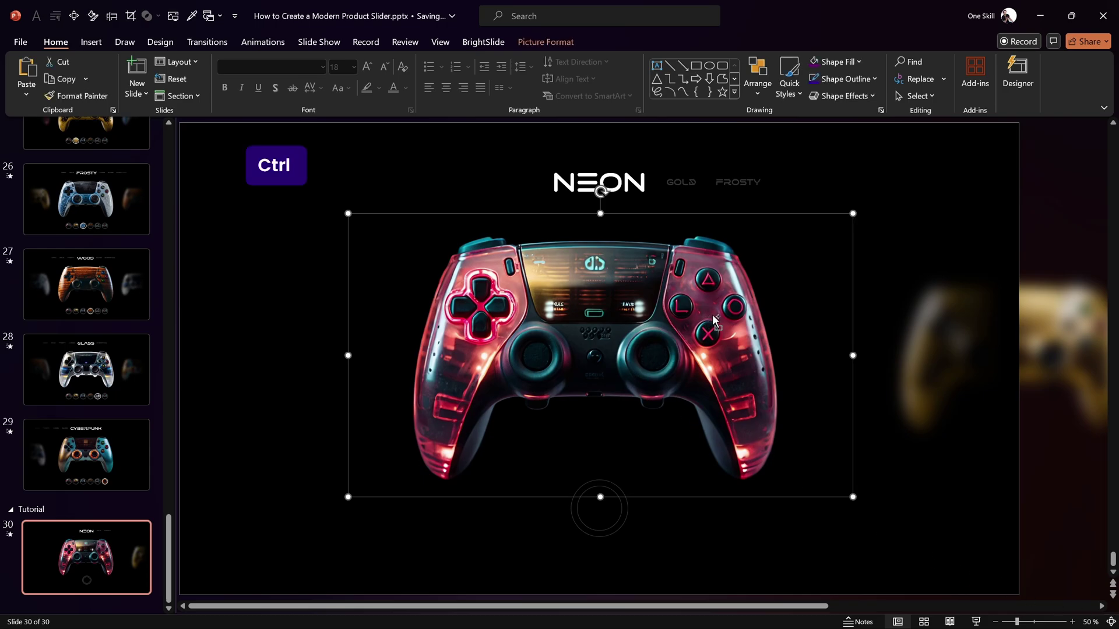
pyautogui.moveTo(701, 328); pyautogui.dragTo(456, 424)
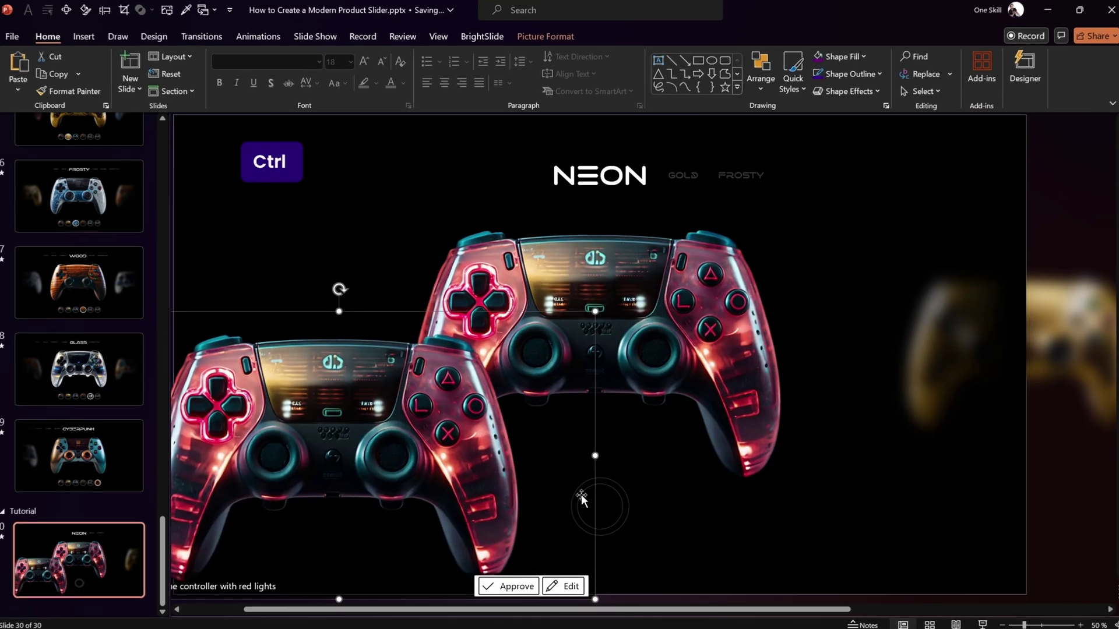
pyautogui.click(613, 496)
pyautogui.rightClick(640, 545)
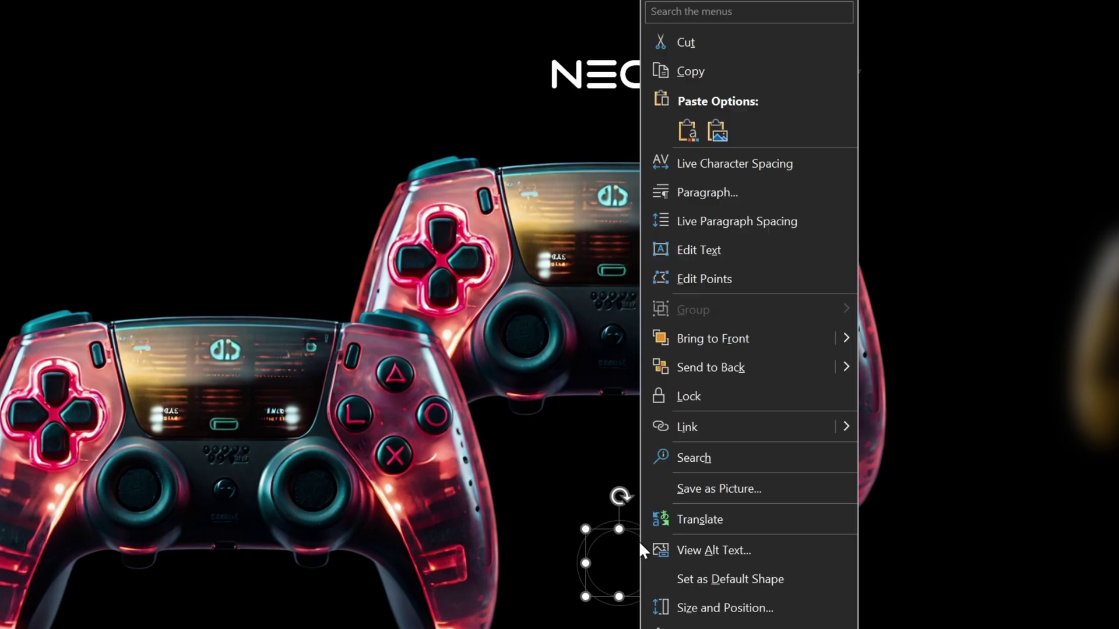
pyautogui.click(736, 344)
pyautogui.moveTo(646, 542); pyautogui.dragTo(463, 449)
# Intersect the copied neon controller picture with the small circle to make a circular picture cut-out.
pyautogui.click(347, 380)
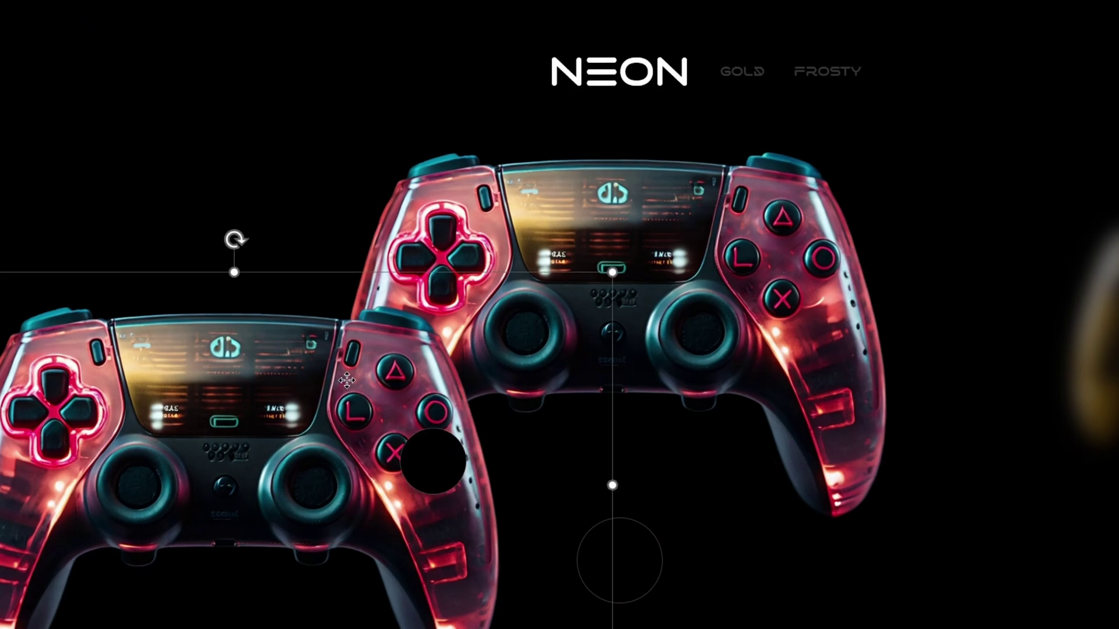
pyautogui.keyDown('shift'); pyautogui.click(434, 460); pyautogui.keyUp('shift')
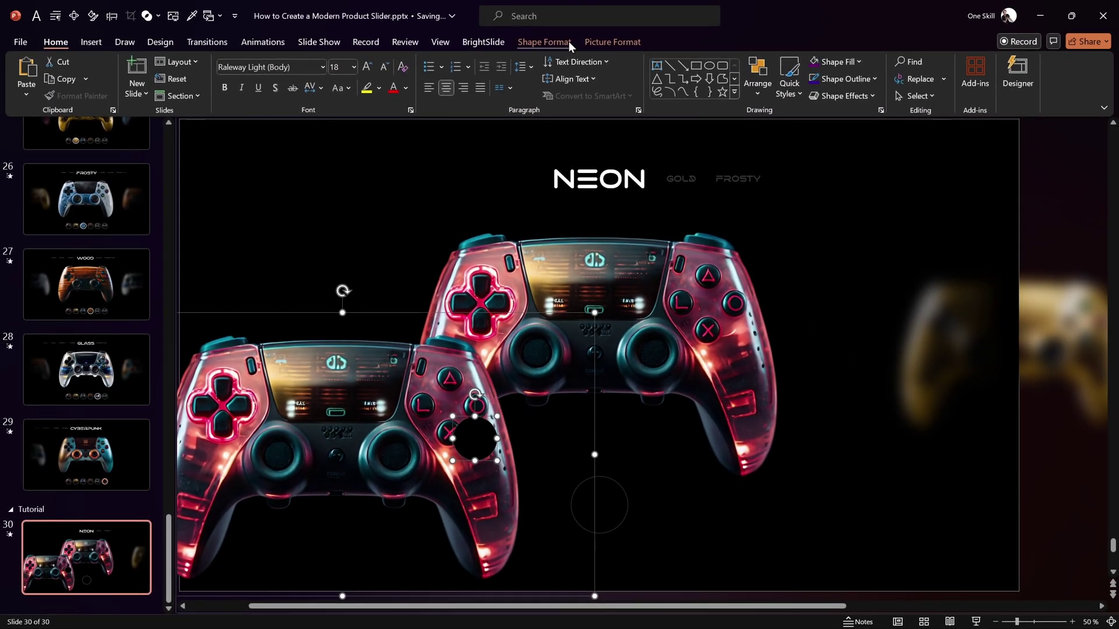
pyautogui.click(569, 40)
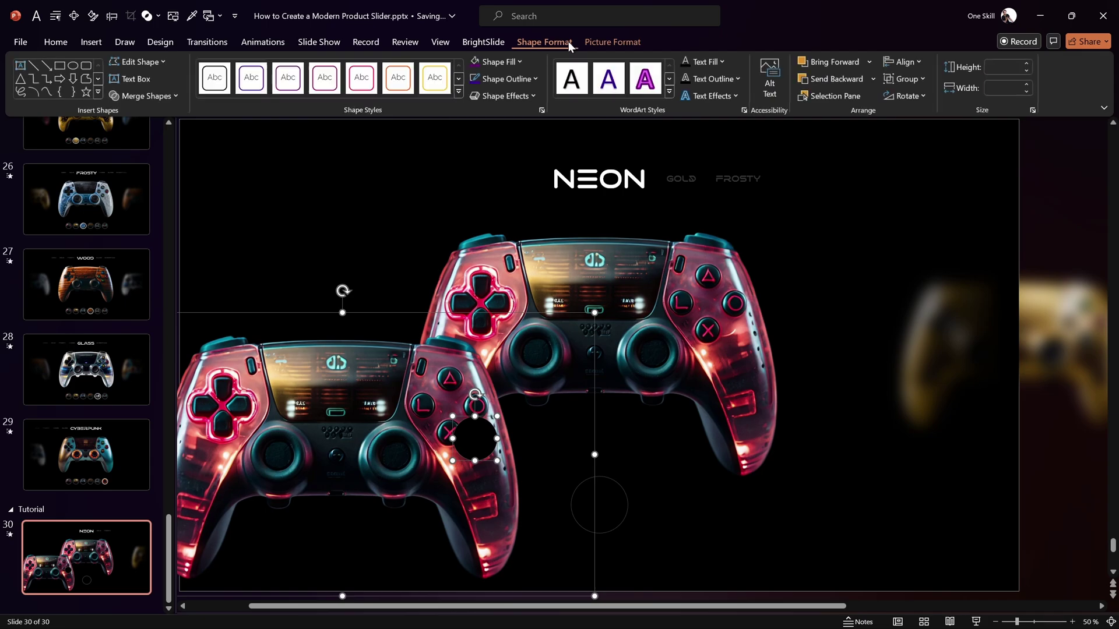
pyautogui.click(144, 95)
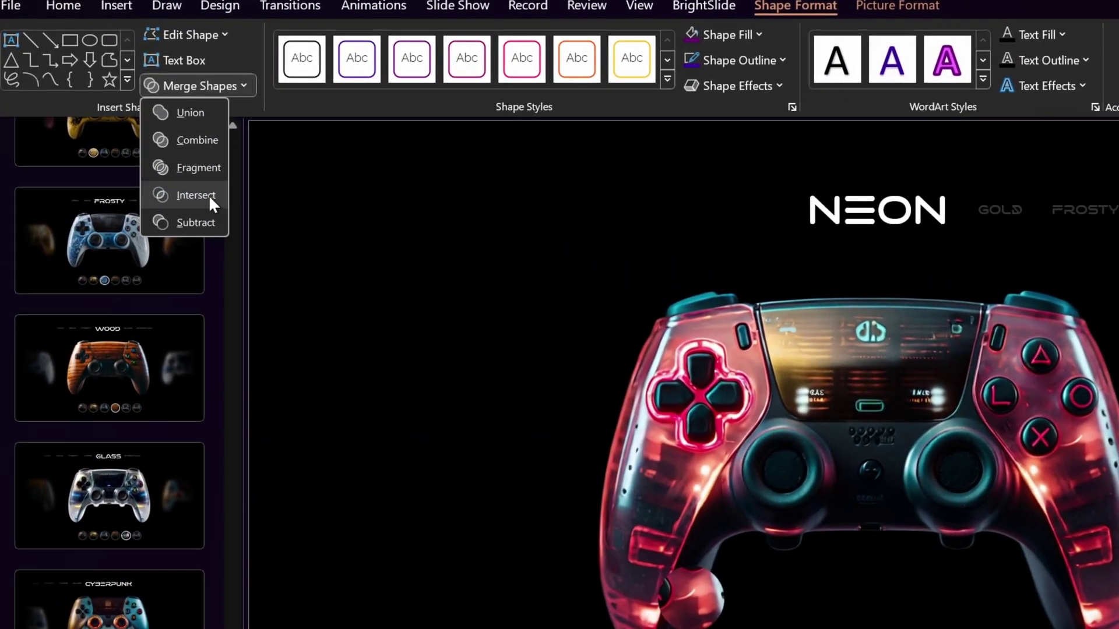
pyautogui.click(196, 195)
# Centre the circular neon cut-out inside the outer ring below the controller and select both objects.
pyautogui.moveTo(408, 480); pyautogui.dragTo(601, 506)
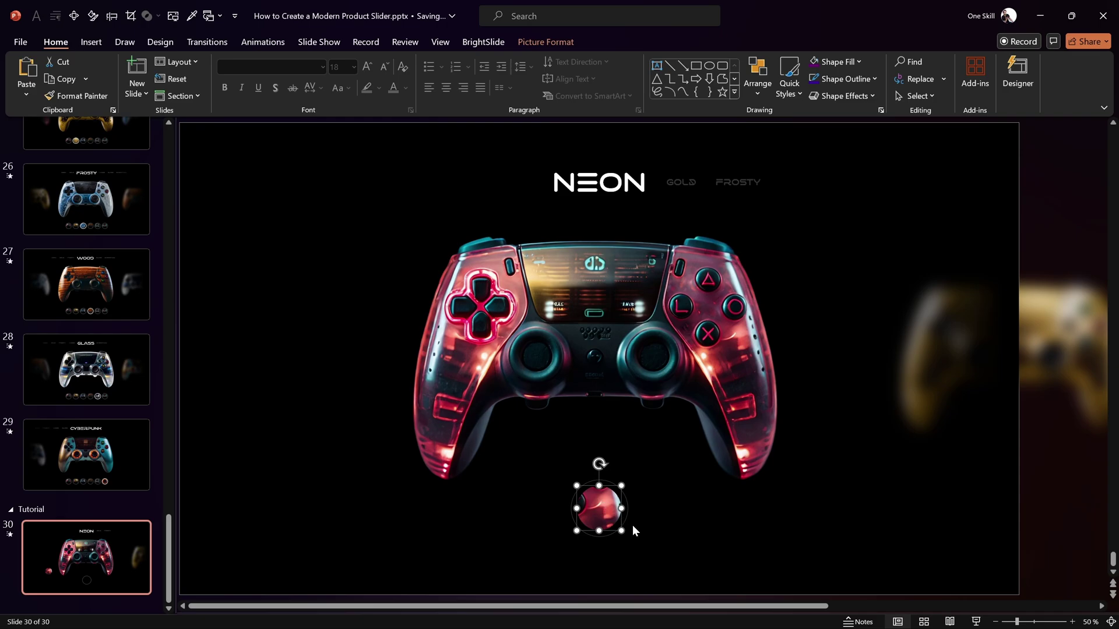
pyautogui.click(664, 556)
pyautogui.click(589, 509)
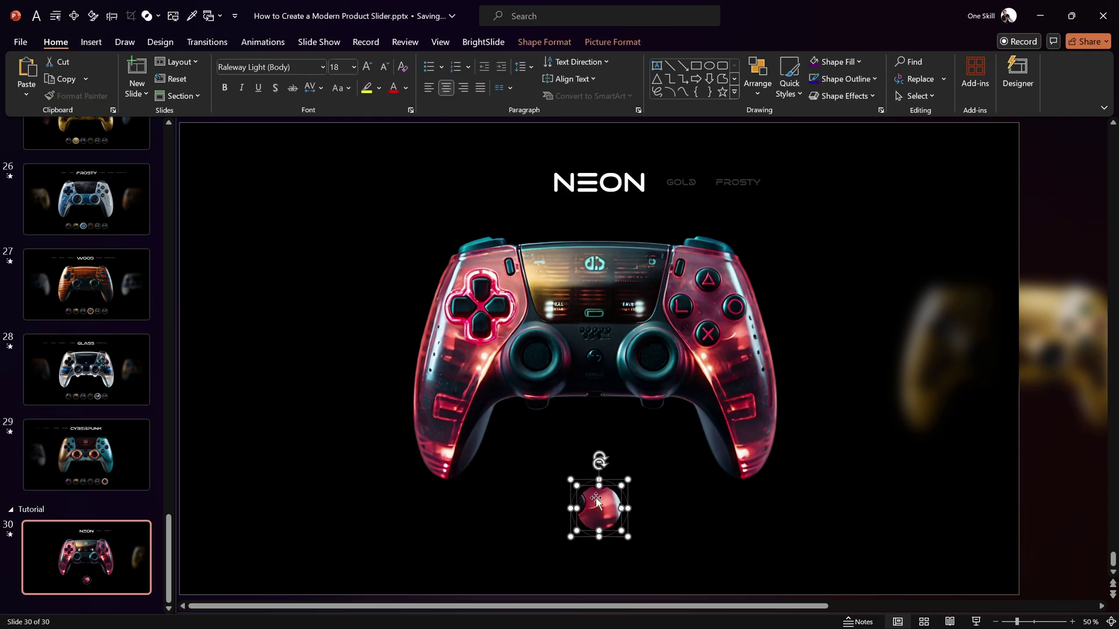
pyautogui.click(611, 40)
pyautogui.click(891, 93)
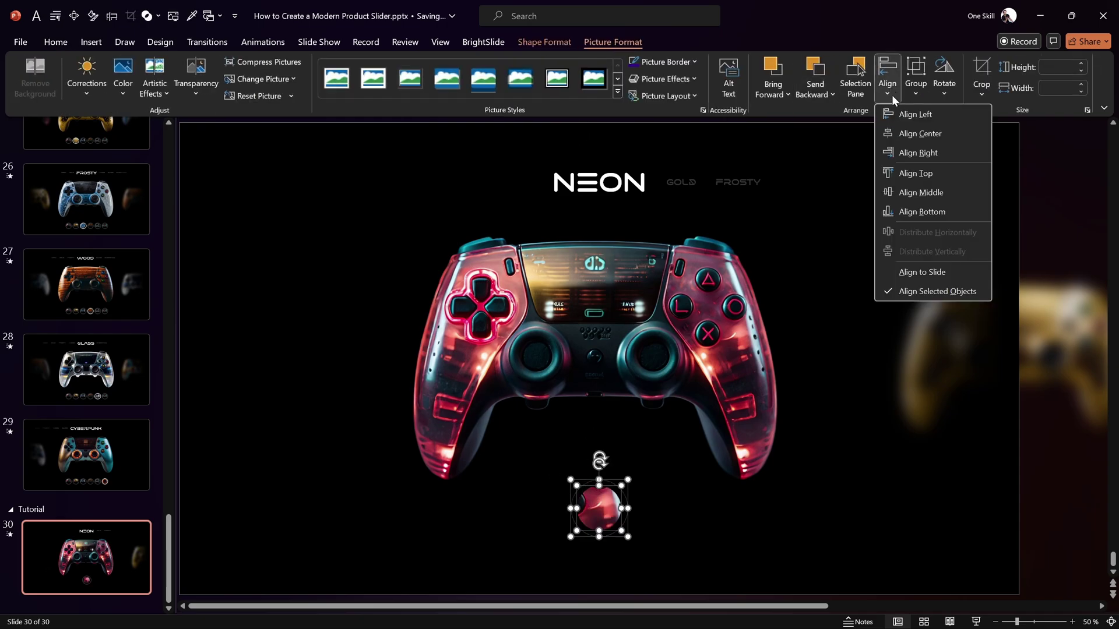
pyautogui.click(891, 102)
pyautogui.click(890, 103)
pyautogui.press('Escape')
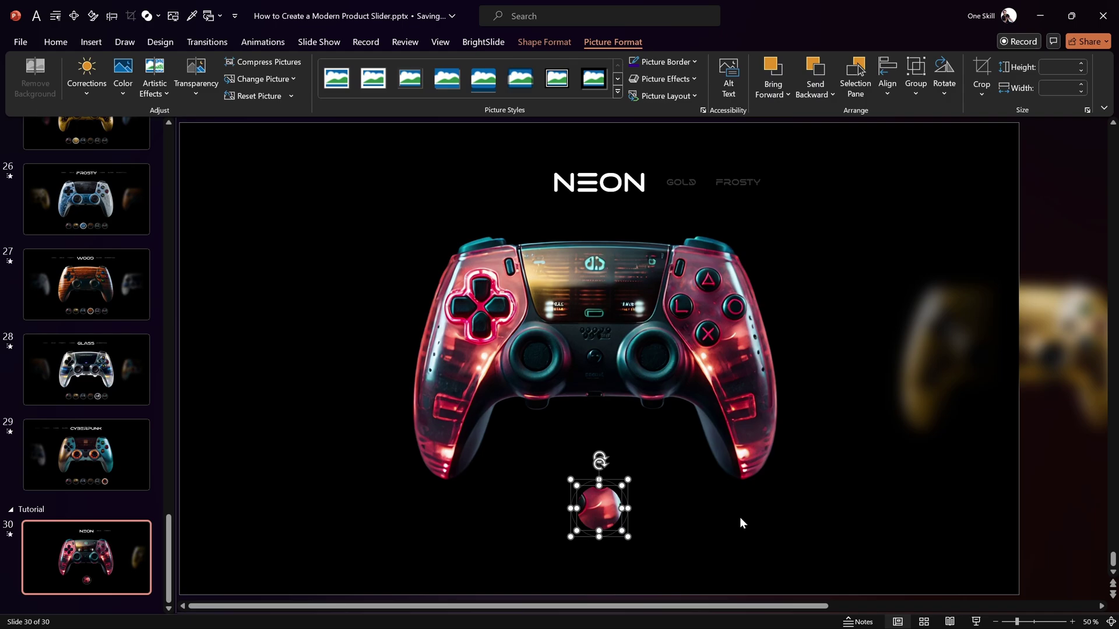
pyautogui.click(740, 519)
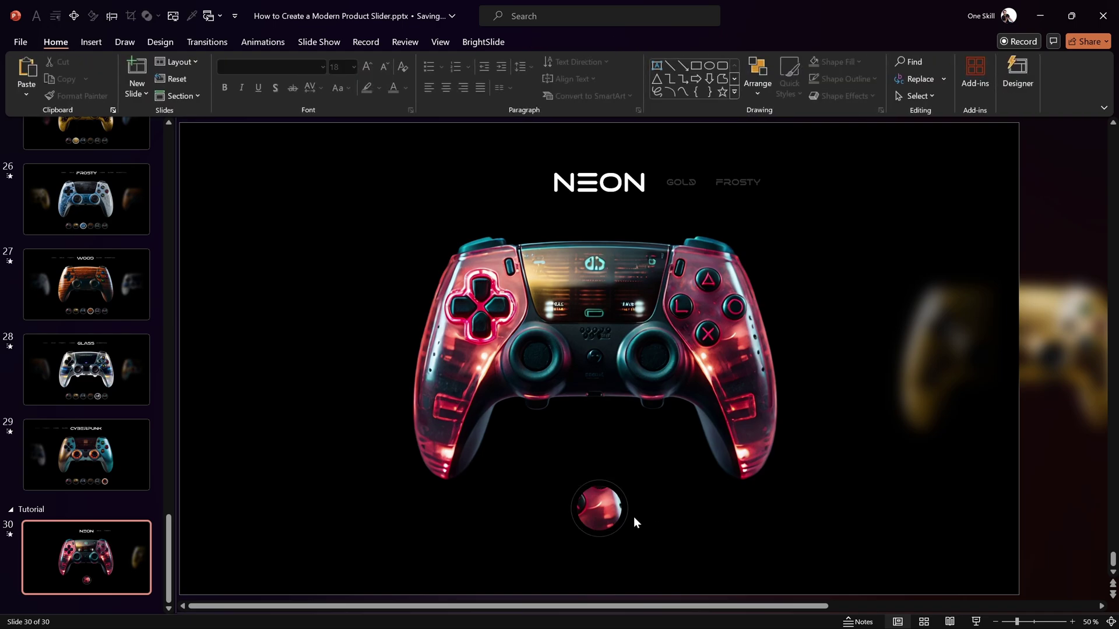
# Adjust the crop of the circular neon cut-out, enlarging and repositioning the picture so the glowing grip detail fills the circle.
pyautogui.click(601, 509)
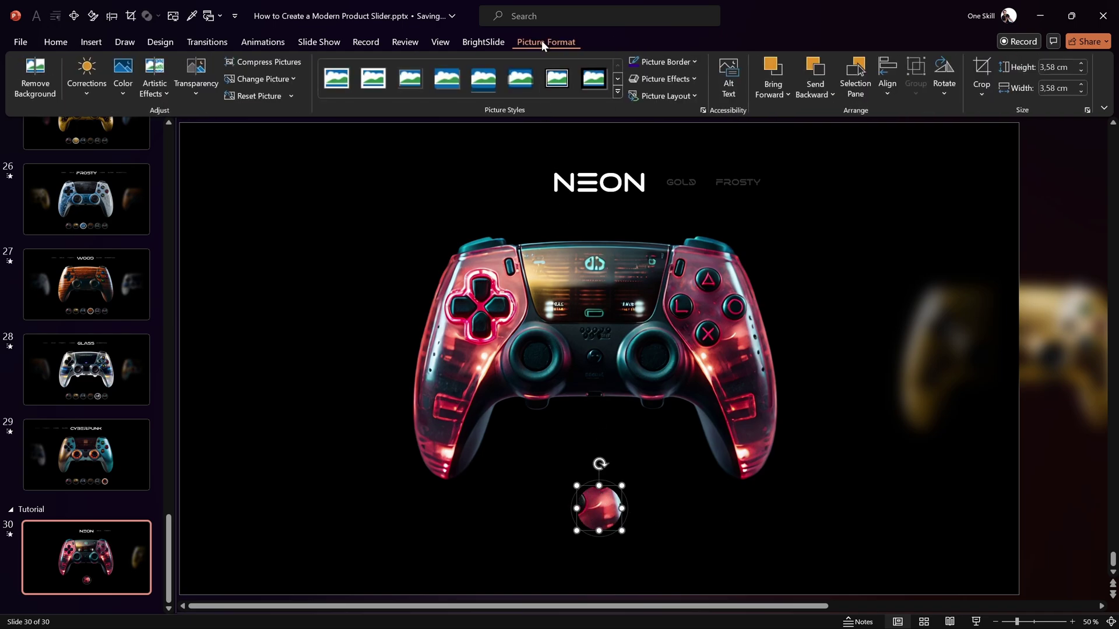
pyautogui.click(981, 70)
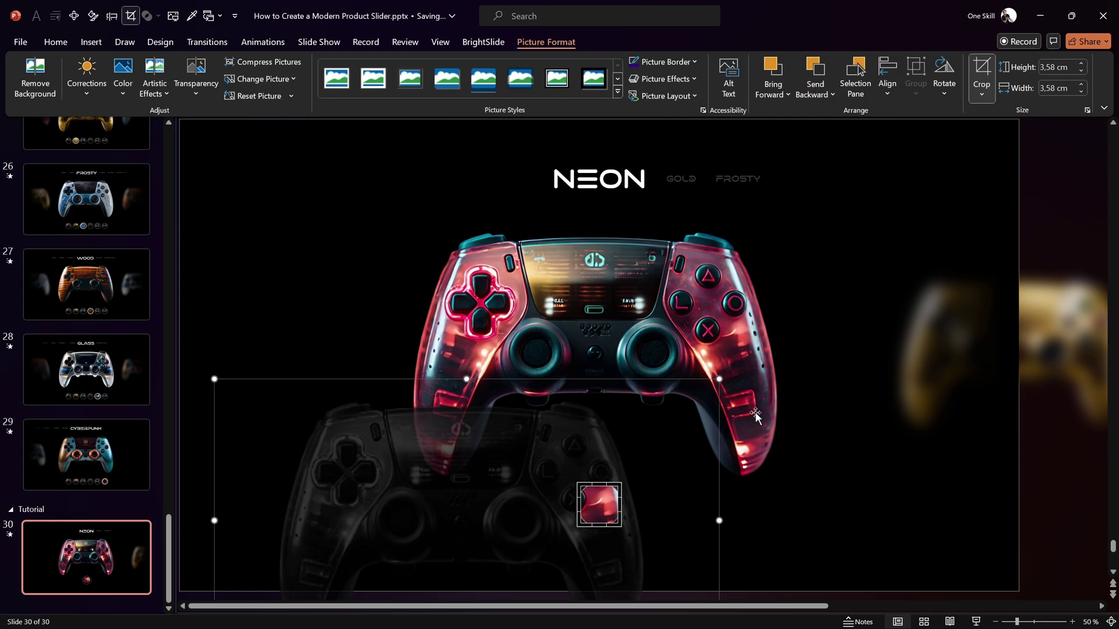
pyautogui.moveTo(560, 445)
pyautogui.mouseDown()
pyautogui.moveTo(606, 431)
pyautogui.moveTo(644, 441)
pyautogui.moveTo(570, 444)
pyautogui.mouseUp()
pyautogui.moveTo(730, 381); pyautogui.dragTo(791, 332)
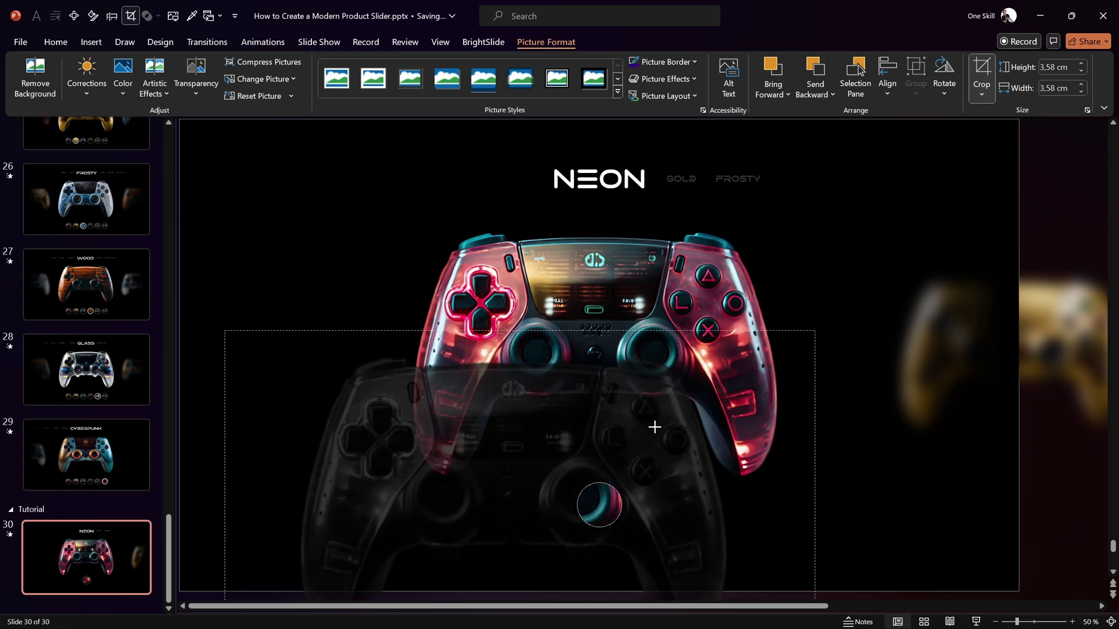
pyautogui.moveTo(655, 427); pyautogui.dragTo(628, 420)
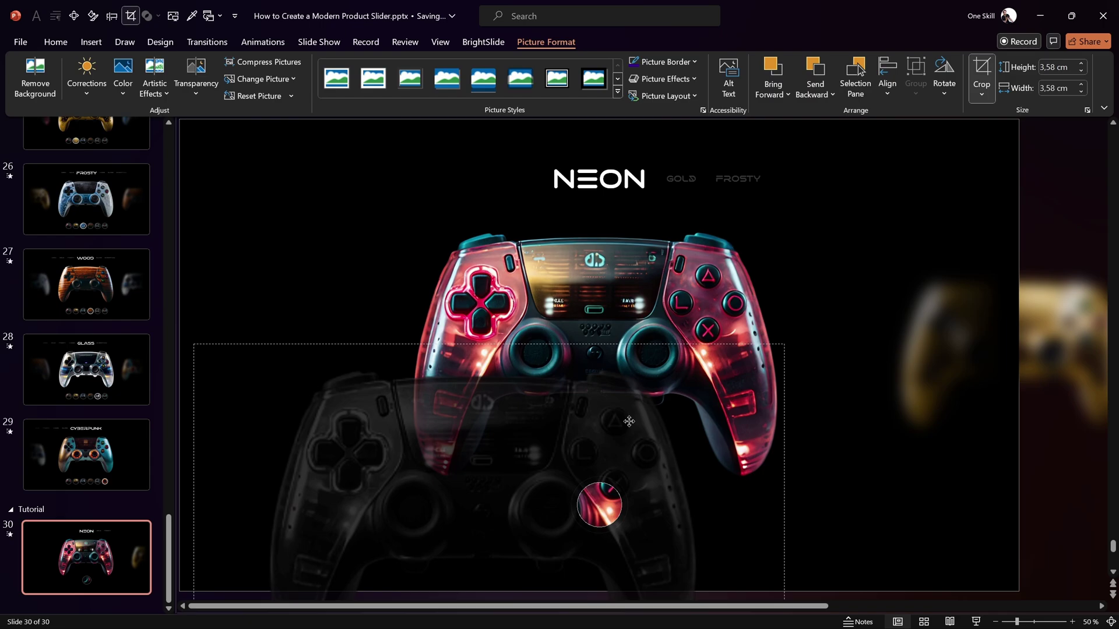
pyautogui.click(791, 467)
pyautogui.click(630, 554)
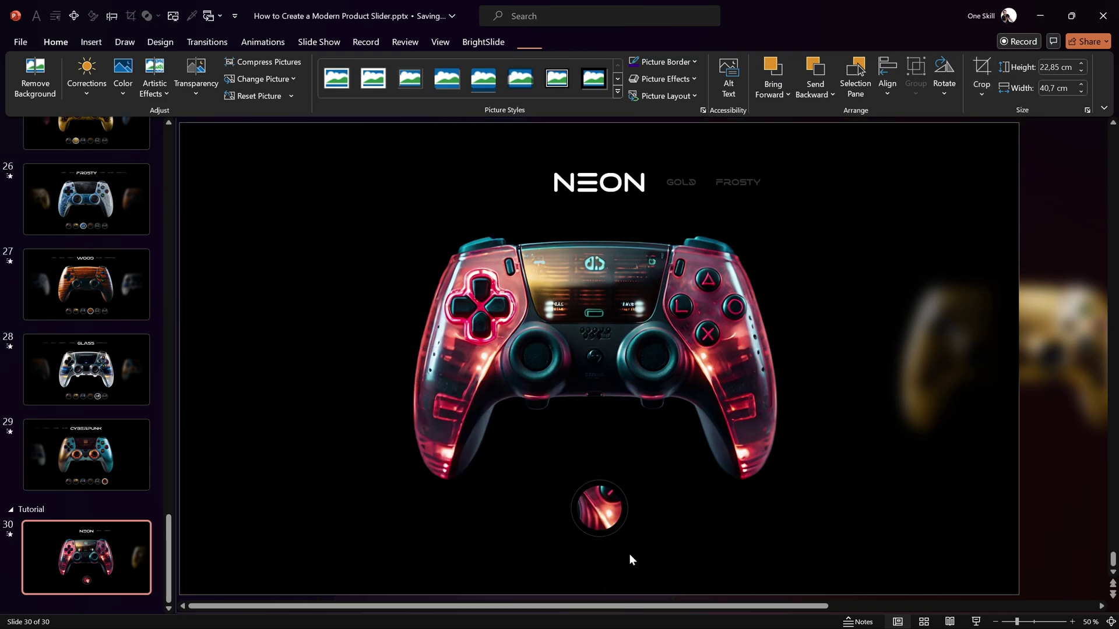
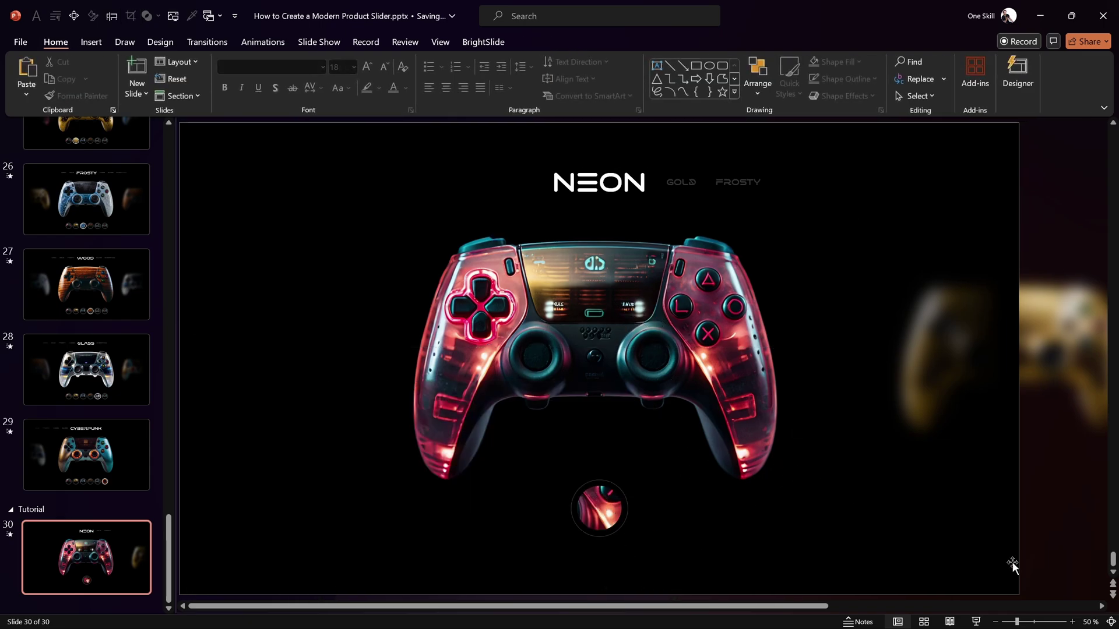
pyautogui.moveTo(1017, 623); pyautogui.dragTo(1013, 623)
pyautogui.click(838, 356)
pyautogui.click(978, 352)
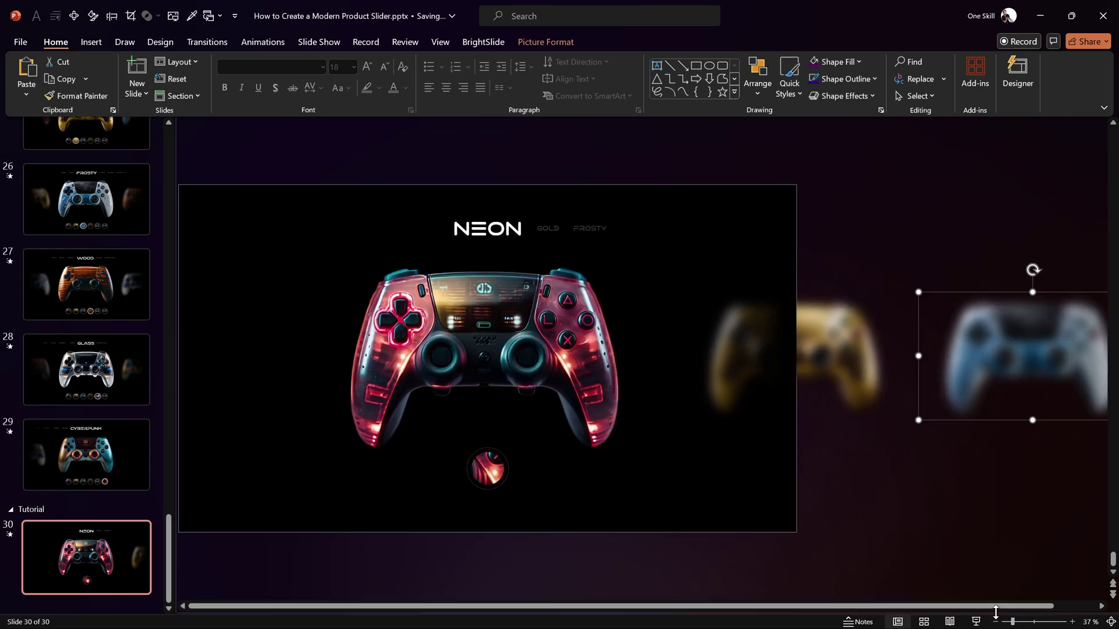
pyautogui.moveTo(1012, 623); pyautogui.dragTo(1017, 622)
pyautogui.moveTo(725, 606); pyautogui.dragTo(556, 607)
# Duplicate the ringed neon thumbnail into an evenly spaced row of three below the controller, using guides temporarily for placement.
pyautogui.click(462, 513)
pyautogui.click(512, 539)
pyautogui.moveTo(495, 556); pyautogui.dragTo(383, 459)
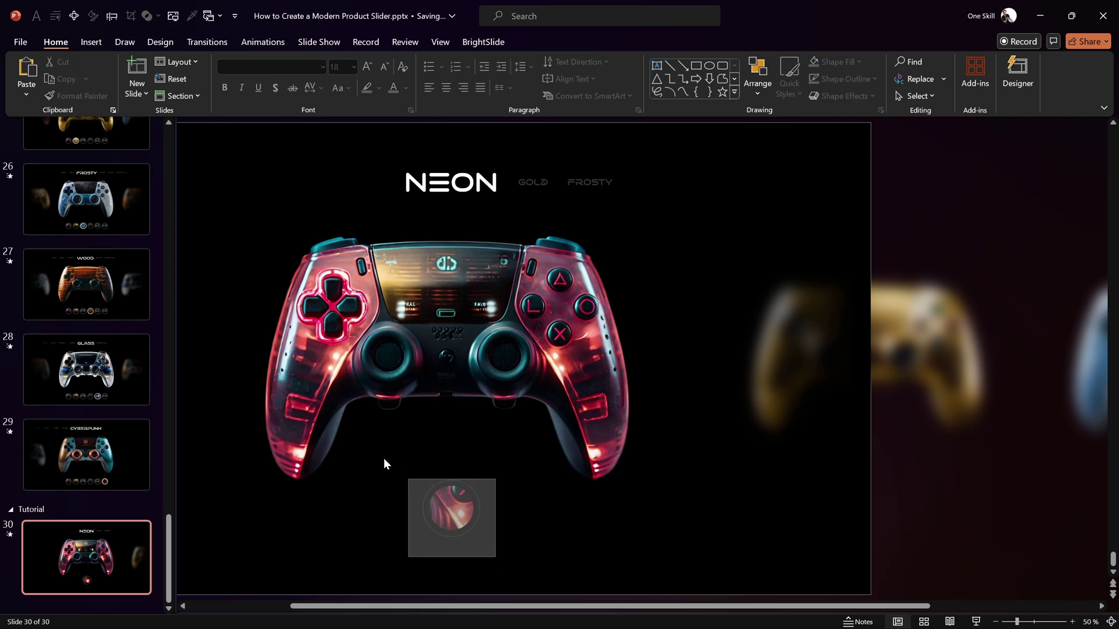
pyautogui.click(440, 42)
pyautogui.click(279, 96)
pyautogui.moveTo(530, 547); pyautogui.dragTo(404, 485)
pyautogui.moveTo(480, 500); pyautogui.dragTo(410, 503)
pyautogui.hotkey('alt', 'F9')
pyautogui.hscroll(-3, 524, 408)
# Highlight the first thumbnail's outer ring by setting its outline to 0% transparency and 1.5 pt width.
pyautogui.click(487, 484)
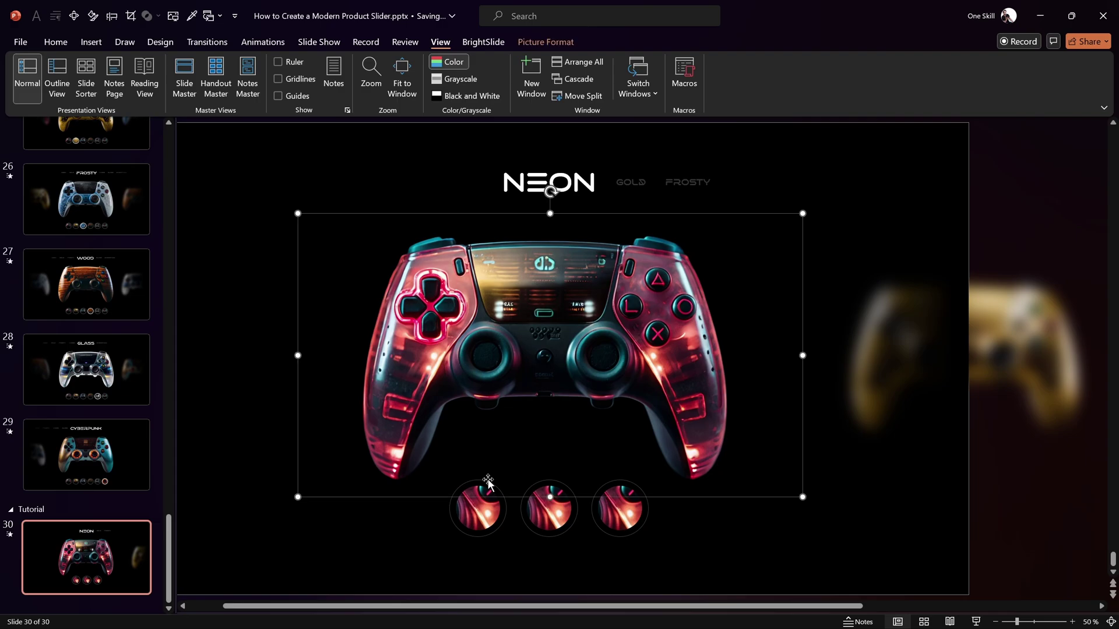
pyautogui.click(504, 527)
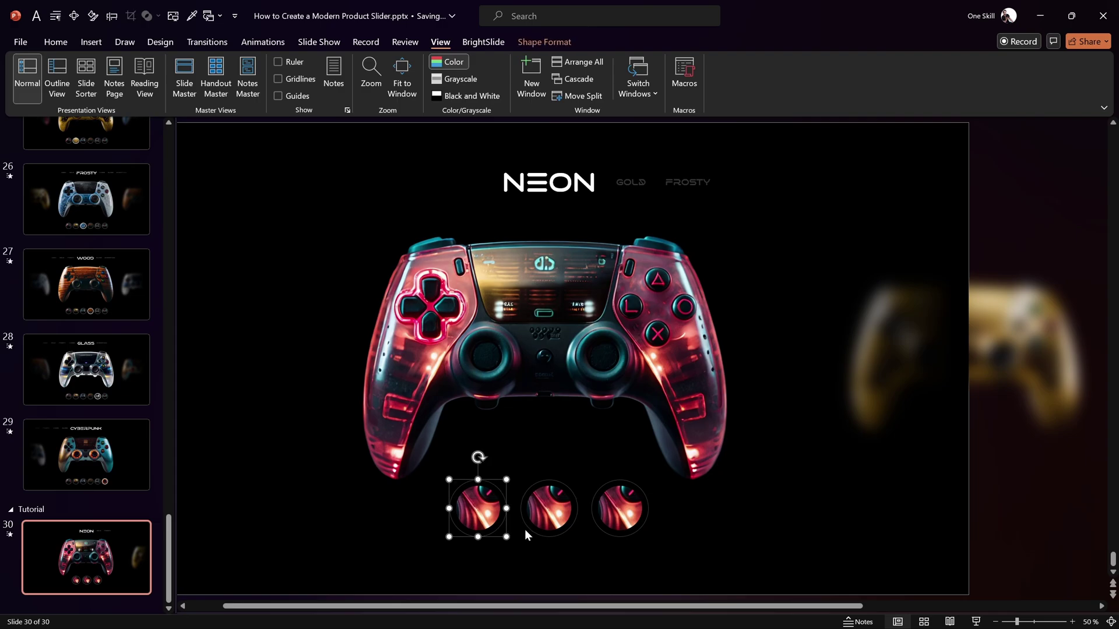
pyautogui.hotkey('alt', '4')
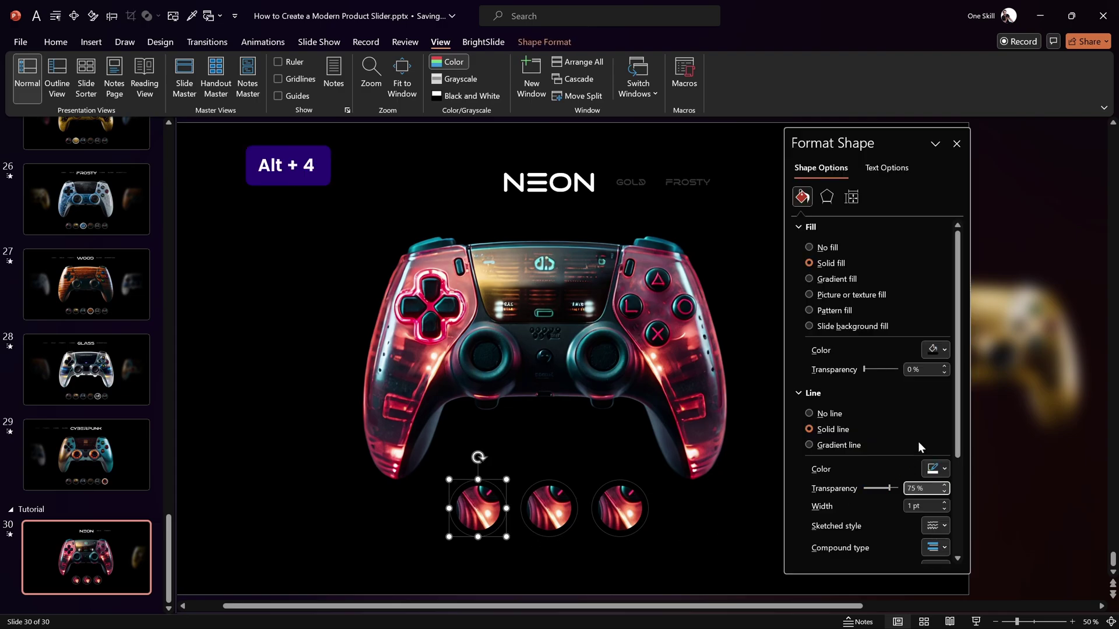
pyautogui.moveTo(961, 416); pyautogui.dragTo(961, 449)
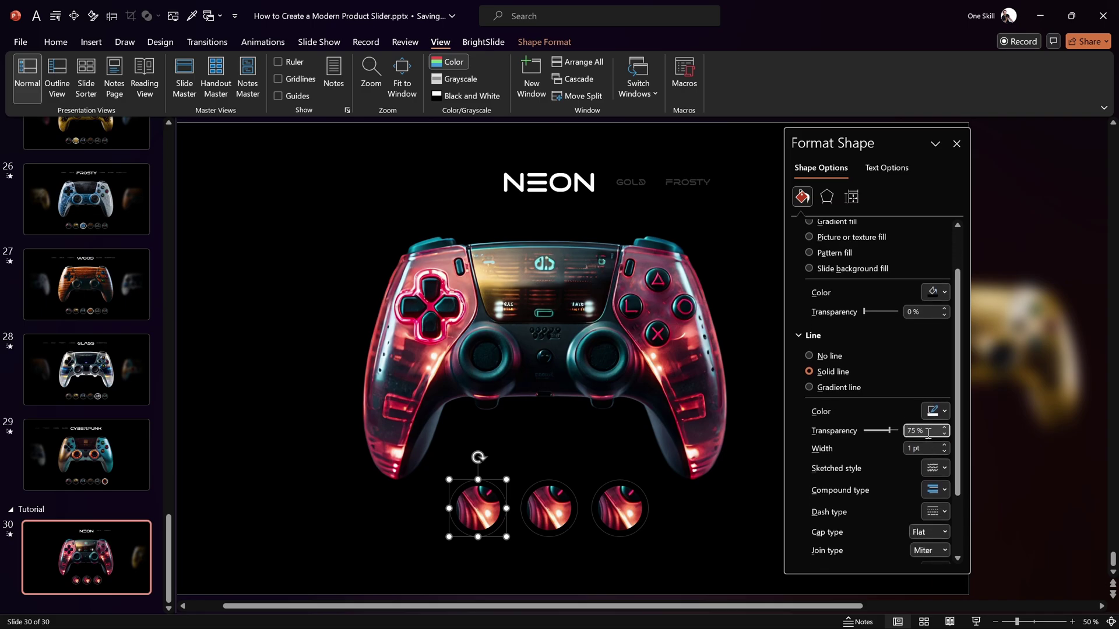
pyautogui.moveTo(890, 431); pyautogui.dragTo(832, 432)
pyautogui.click(933, 448)
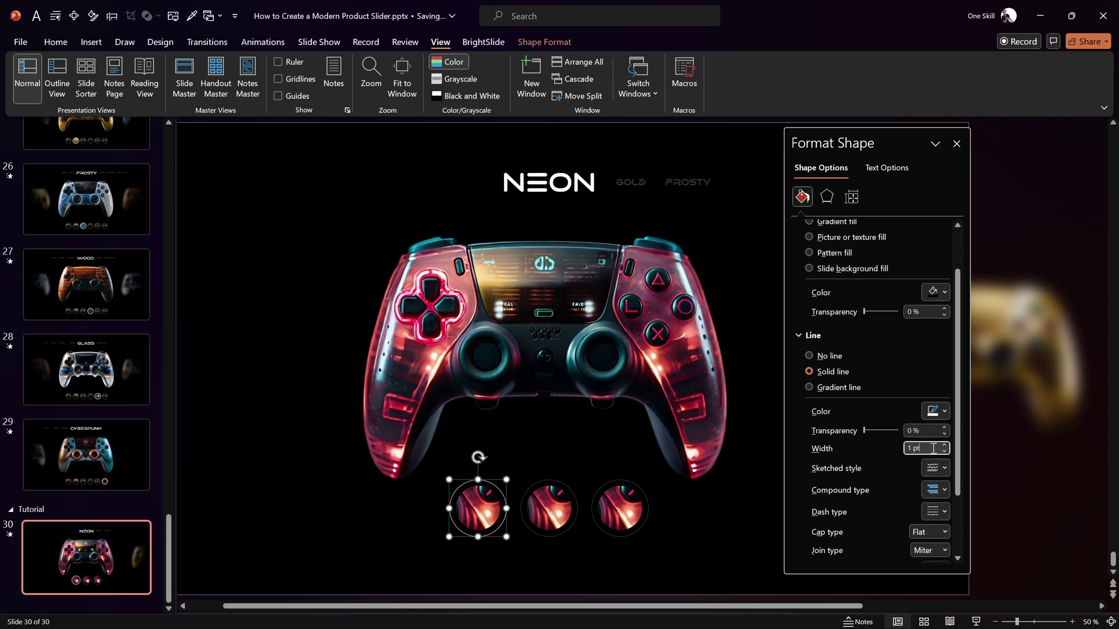
pyautogui.write('1,5')
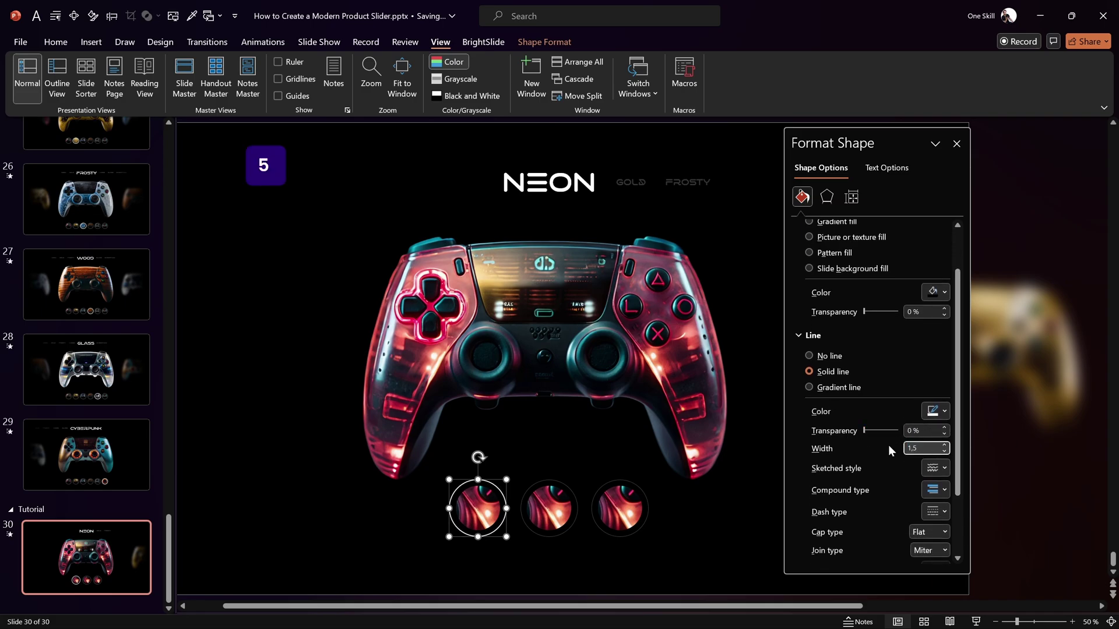
pyautogui.press('Return')
pyautogui.click(957, 143)
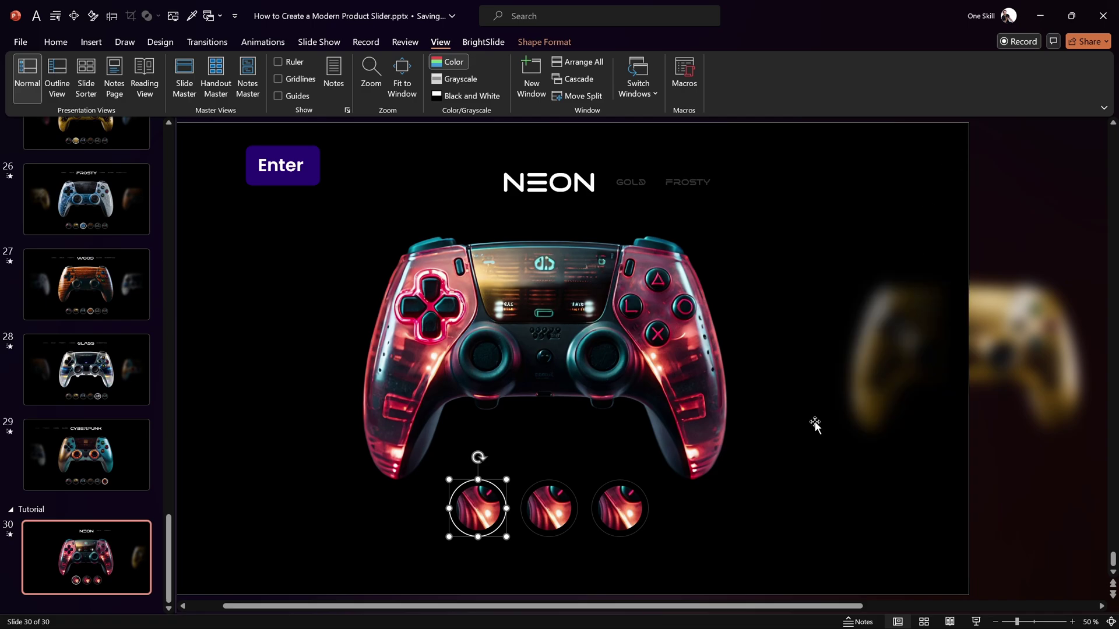
# Replace the middle thumbnail's picture with gold.png from the Downloads folder.
pyautogui.click(627, 569)
pyautogui.click(557, 512)
pyautogui.moveTo(612, 513); pyautogui.dragTo(561, 507)
pyautogui.rightClick(557, 513)
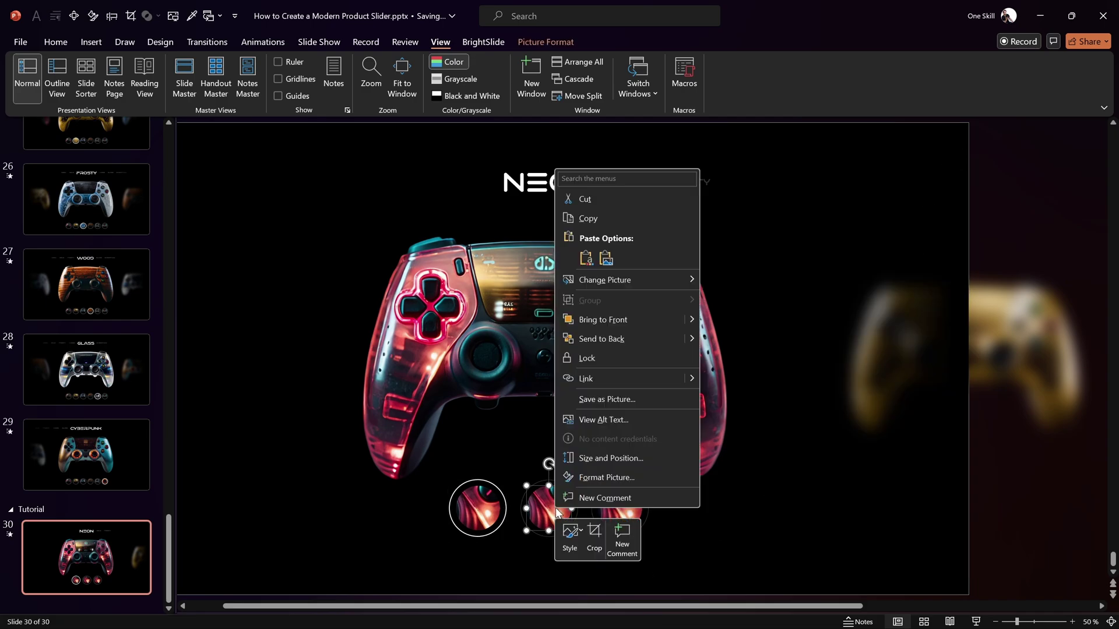
pyautogui.moveTo(621, 284)
pyautogui.click(742, 280)
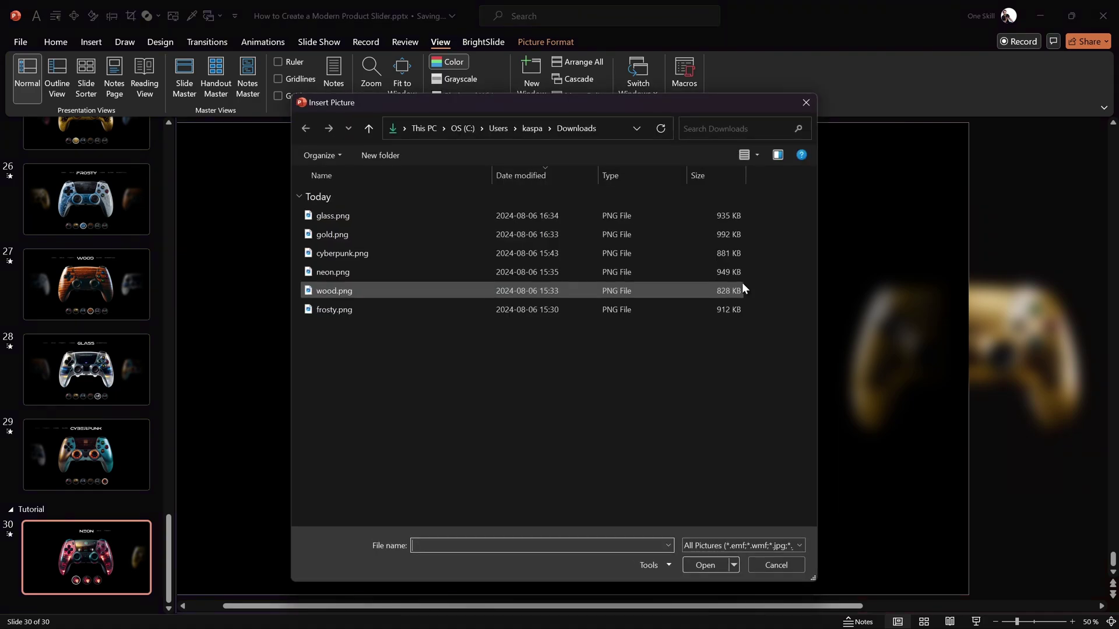
pyautogui.doubleClick(345, 233)
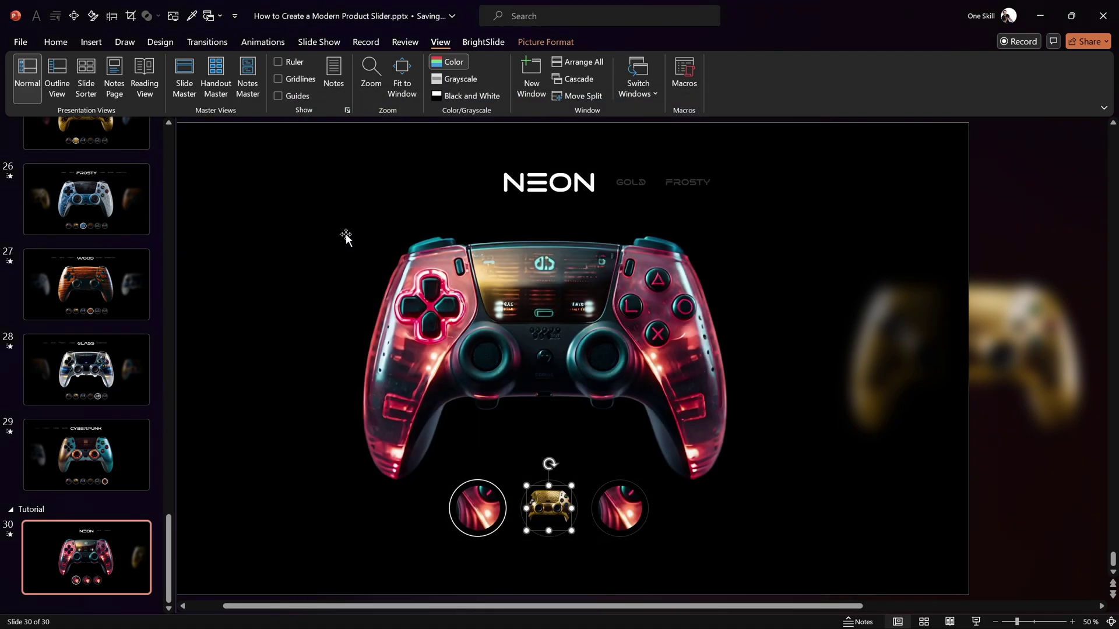
# Replace the third thumbnail's picture with frosty.png from the Downloads folder.
pyautogui.click(620, 511)
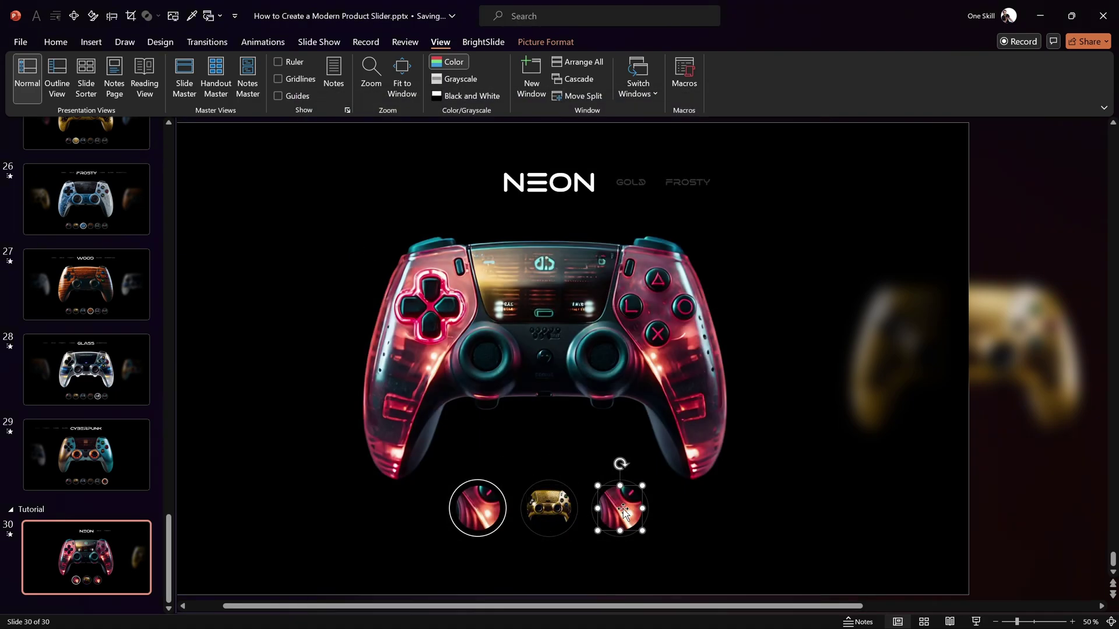
pyautogui.rightClick(622, 513)
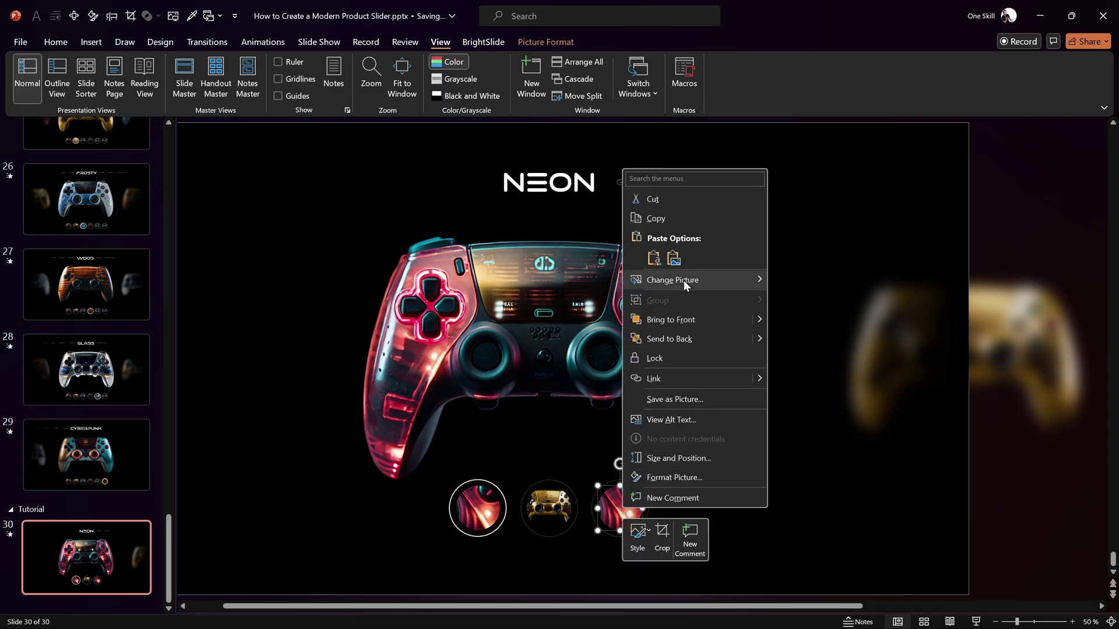
pyautogui.moveTo(715, 278)
pyautogui.click(801, 282)
pyautogui.doubleClick(338, 313)
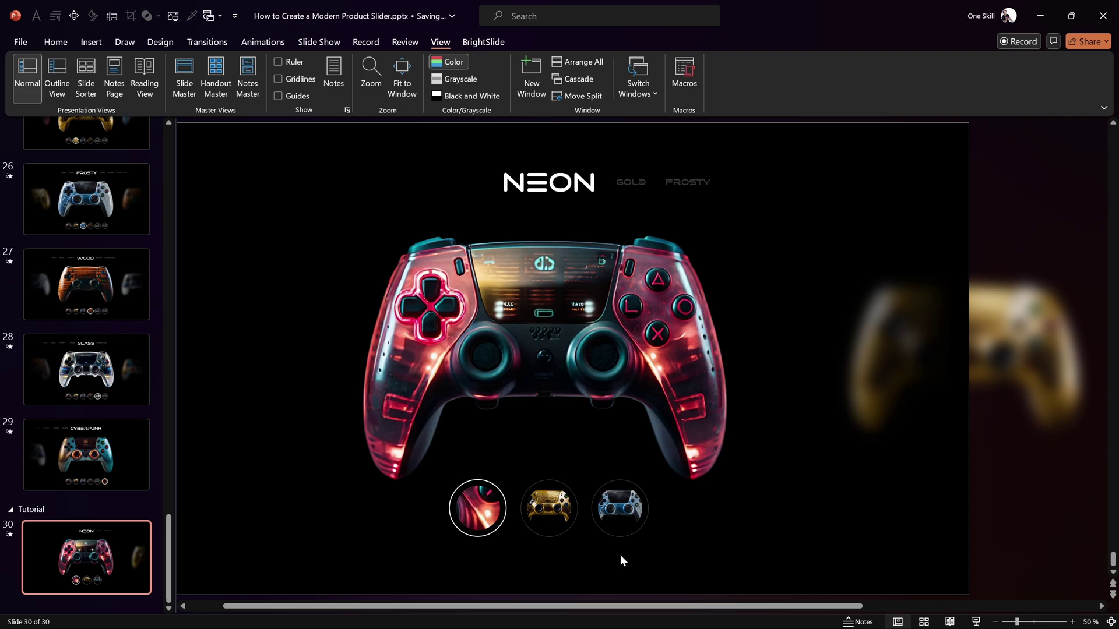
# Add a new slide directly after the neon controller slide in the Tutorial section.
pyautogui.moveTo(1020, 624); pyautogui.dragTo(1015, 624)
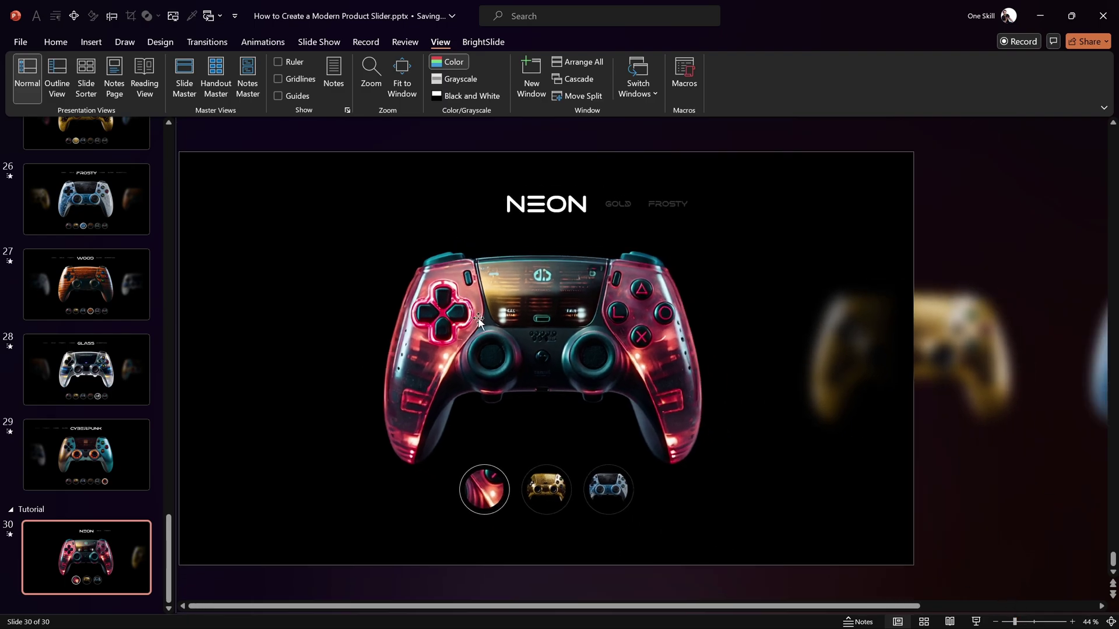
pyautogui.click(56, 43)
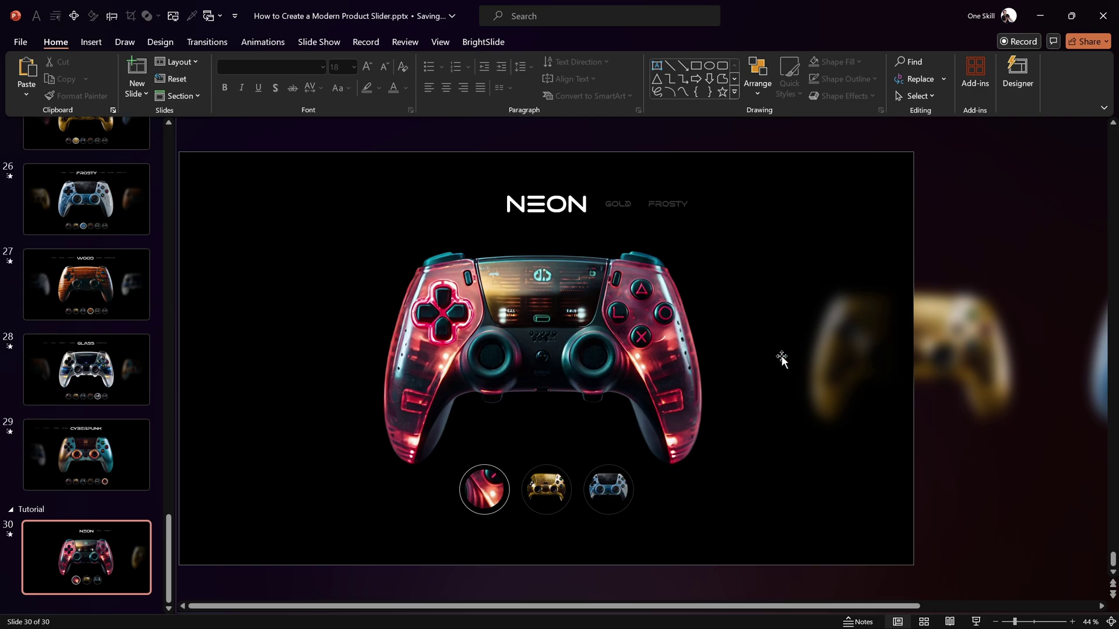
pyautogui.click(125, 603)
pyautogui.press('Return')
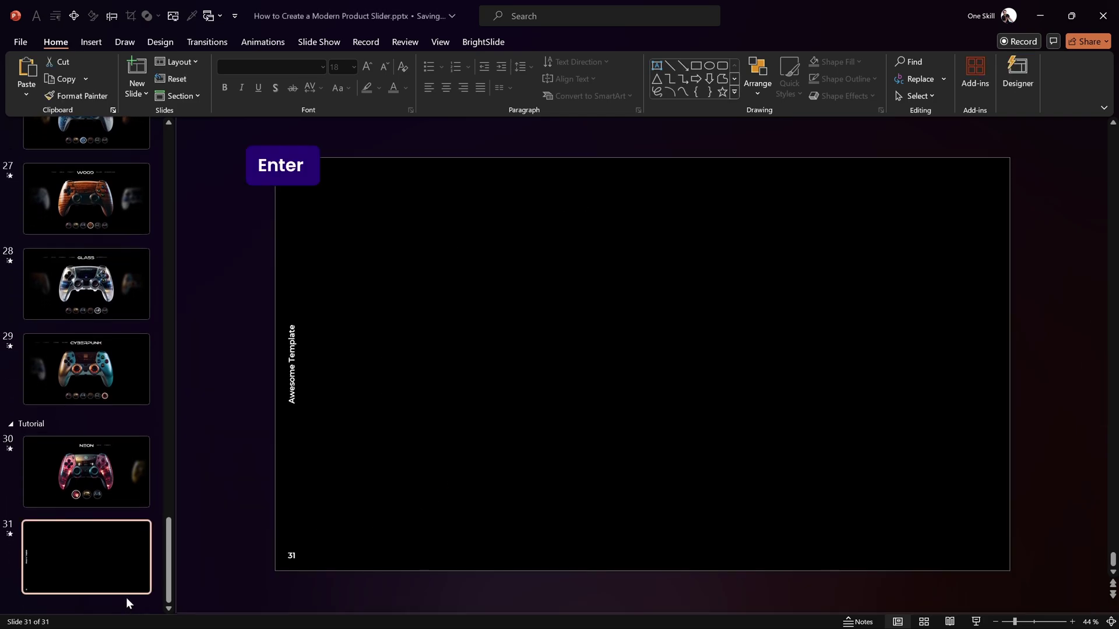
# Remove the slide number and footer from the new slide only and duplicate the cleaned blank slide.
pyautogui.click(92, 42)
pyautogui.click(599, 79)
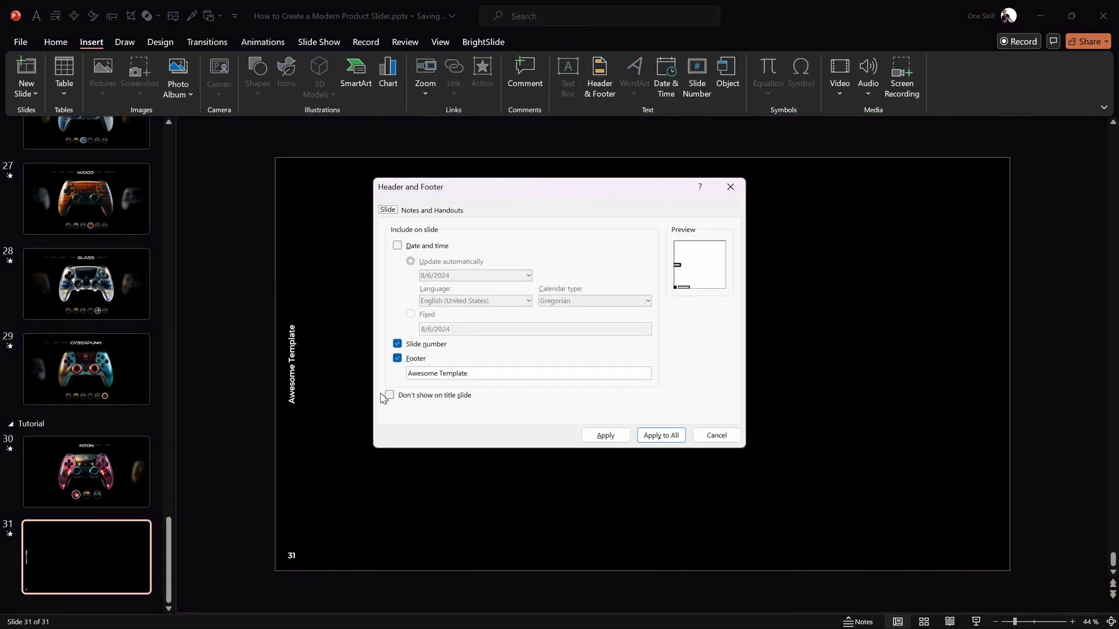
pyautogui.click(397, 344)
pyautogui.click(397, 359)
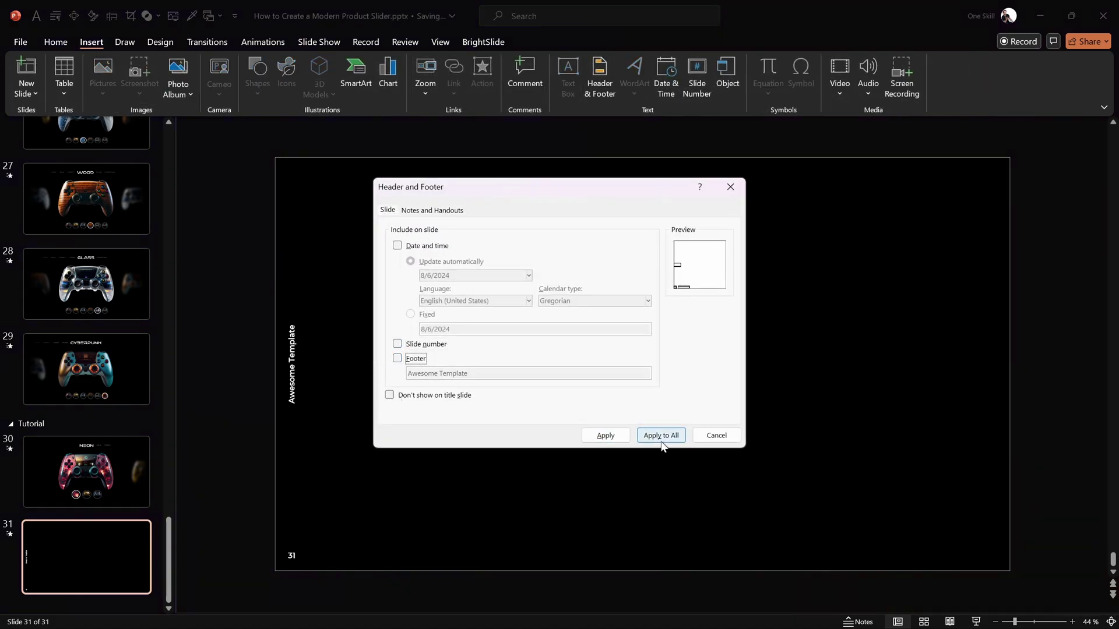
pyautogui.click(605, 435)
pyautogui.hotkey('ctrl', 'd')
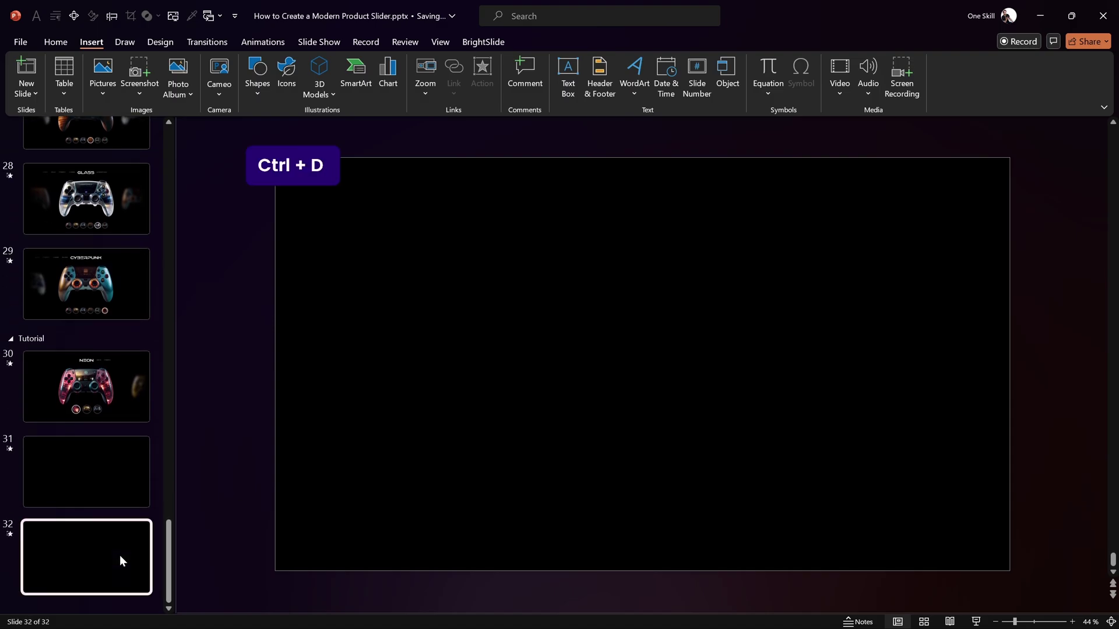
# Apply the Morph transition to slides 30 through 32 together.
pyautogui.click(111, 395)
pyautogui.moveTo(117, 530); pyautogui.dragTo(14, 533)
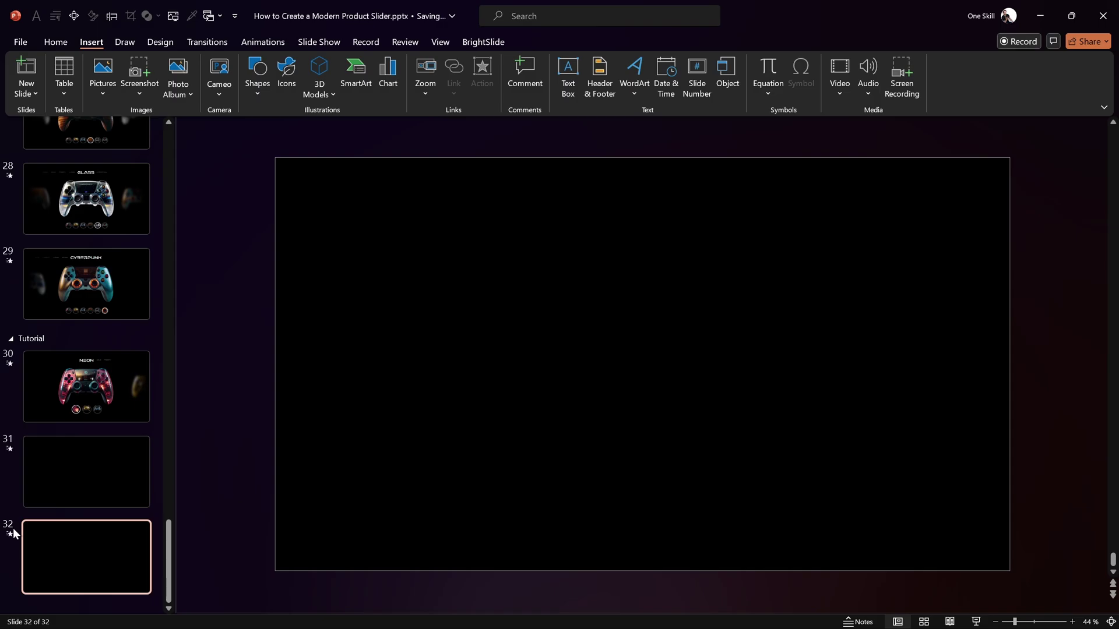
pyautogui.click(104, 390)
pyautogui.keyDown('shift'); pyautogui.click(102, 557); pyautogui.keyUp('shift')
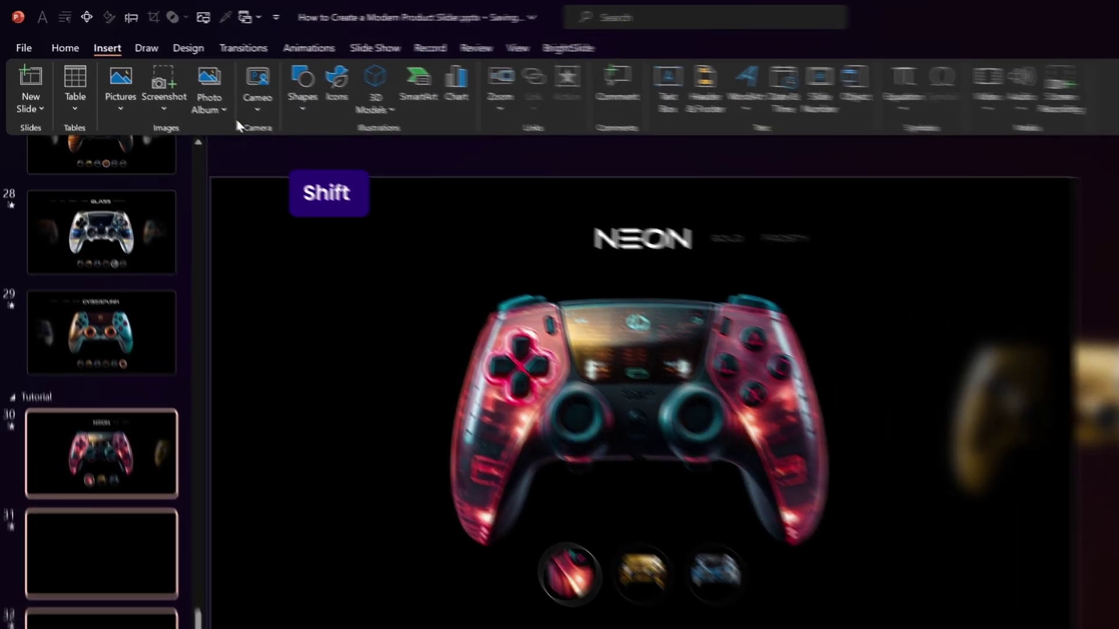
pyautogui.click(207, 42)
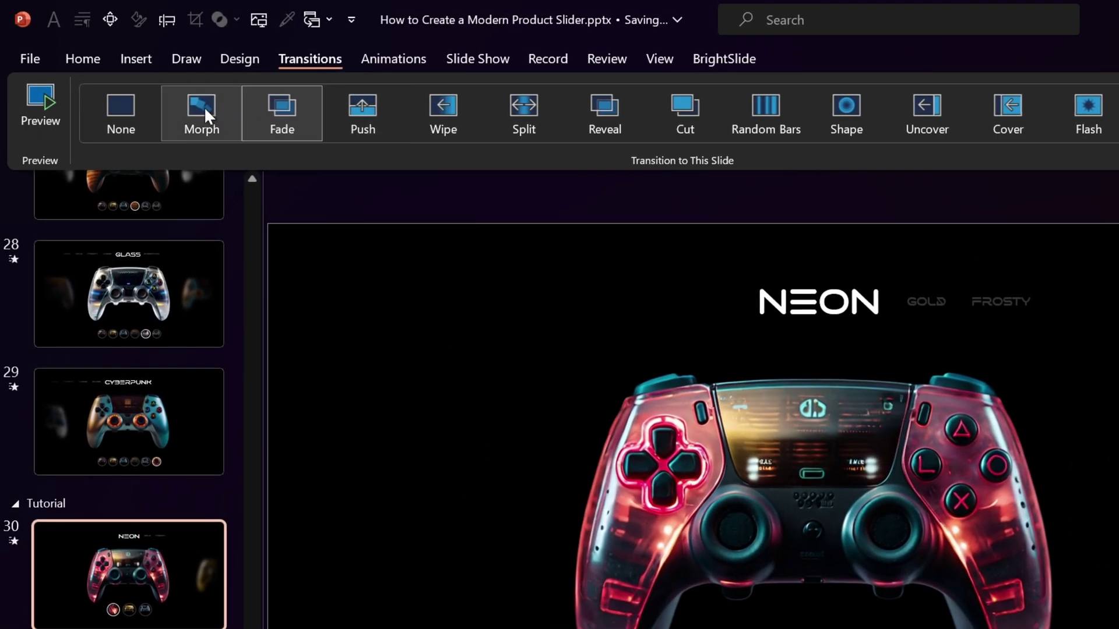
pyautogui.click(204, 107)
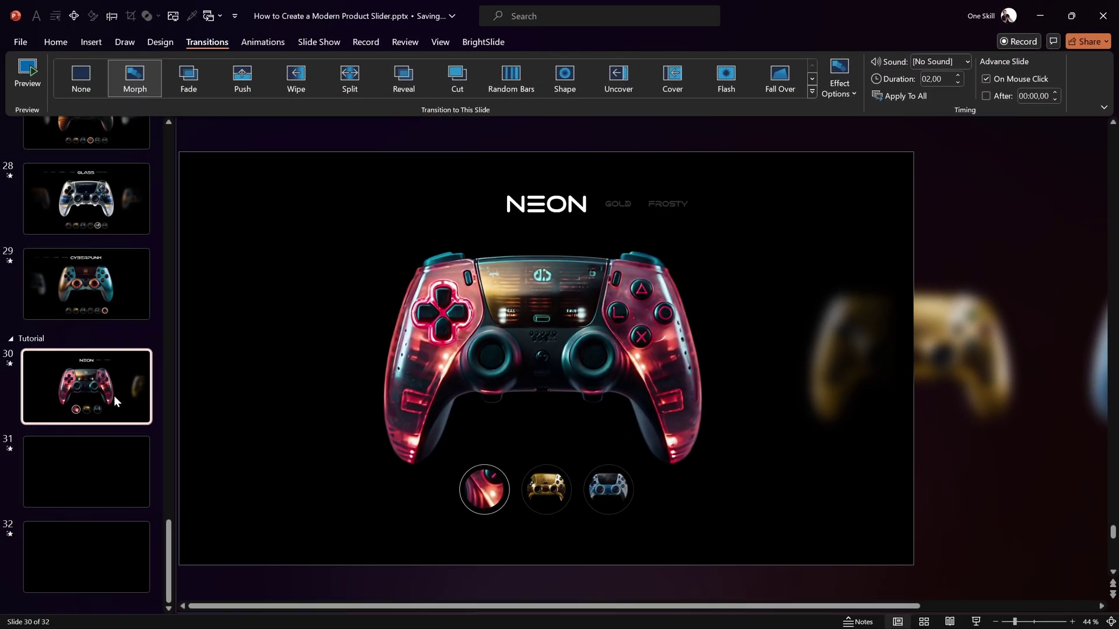
# Link the first thumbnail, with the red neon picture, to Slide 30 in this document.
pyautogui.click(488, 487)
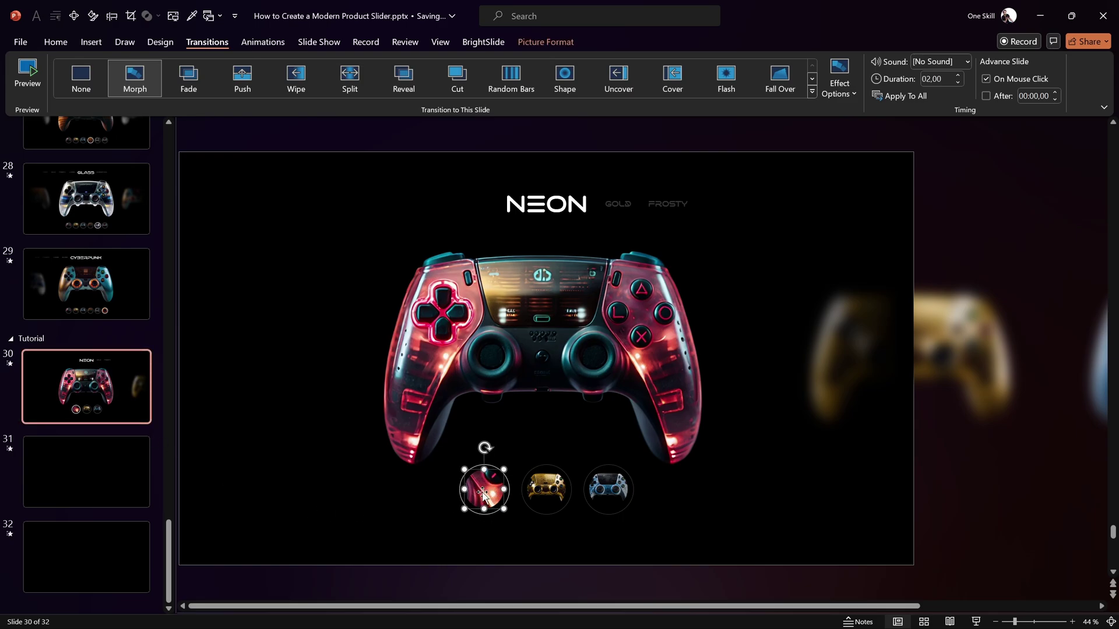
pyautogui.click(95, 43)
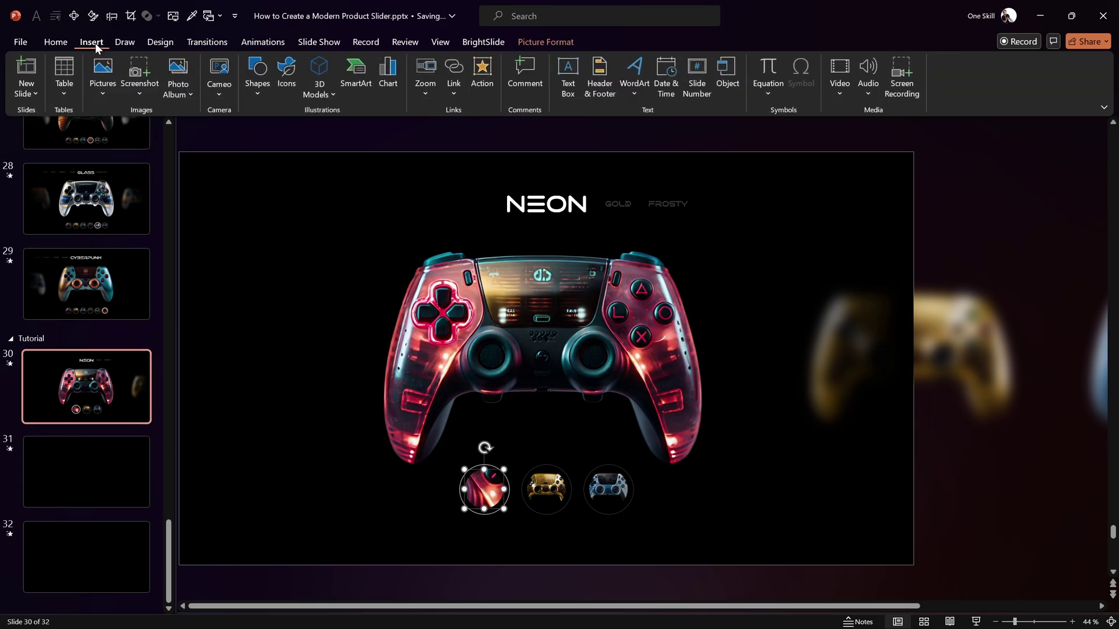
pyautogui.click(453, 69)
pyautogui.moveTo(485, 197); pyautogui.dragTo(682, 195)
pyautogui.click(585, 273)
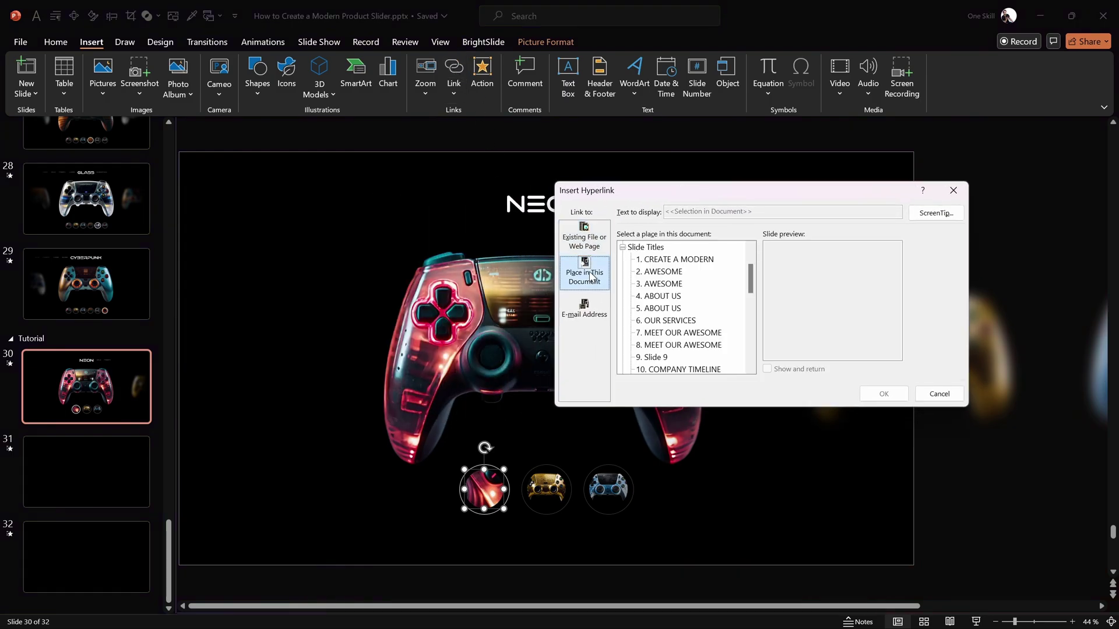
pyautogui.moveTo(751, 282); pyautogui.dragTo(760, 352)
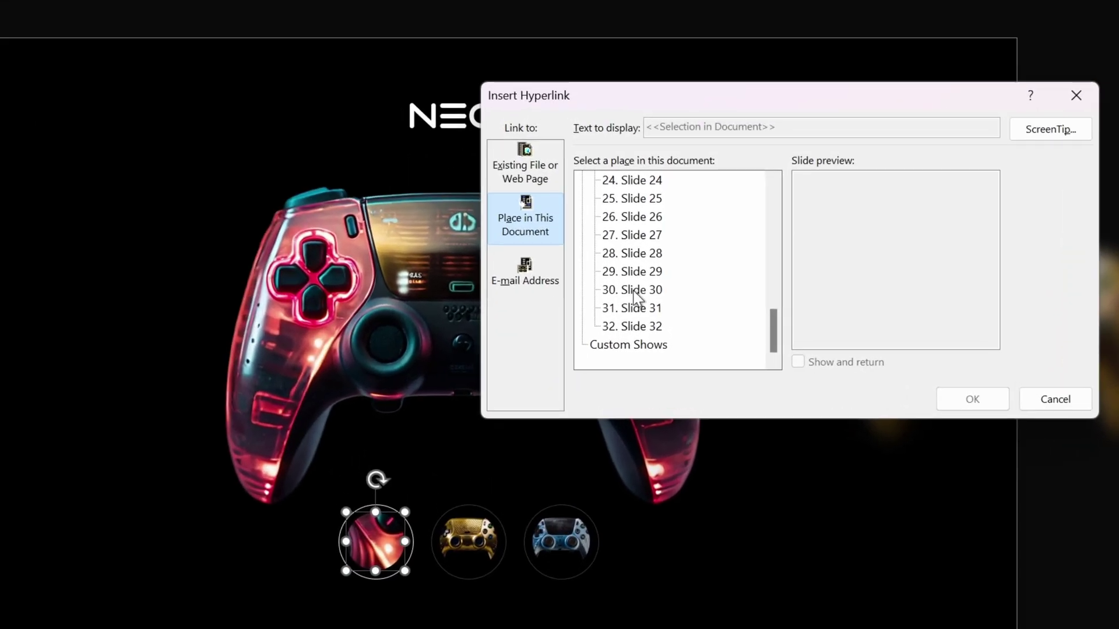
pyautogui.click(658, 321)
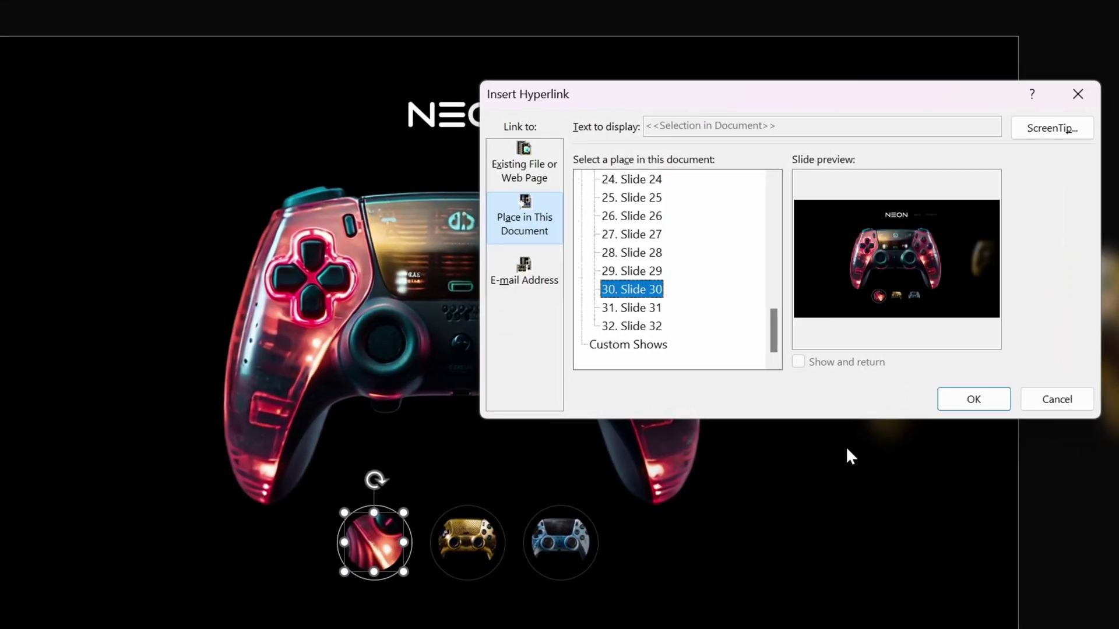
pyautogui.click(972, 399)
# Link the gold controller thumbnail to Slide 31 in this document.
pyautogui.click(483, 543)
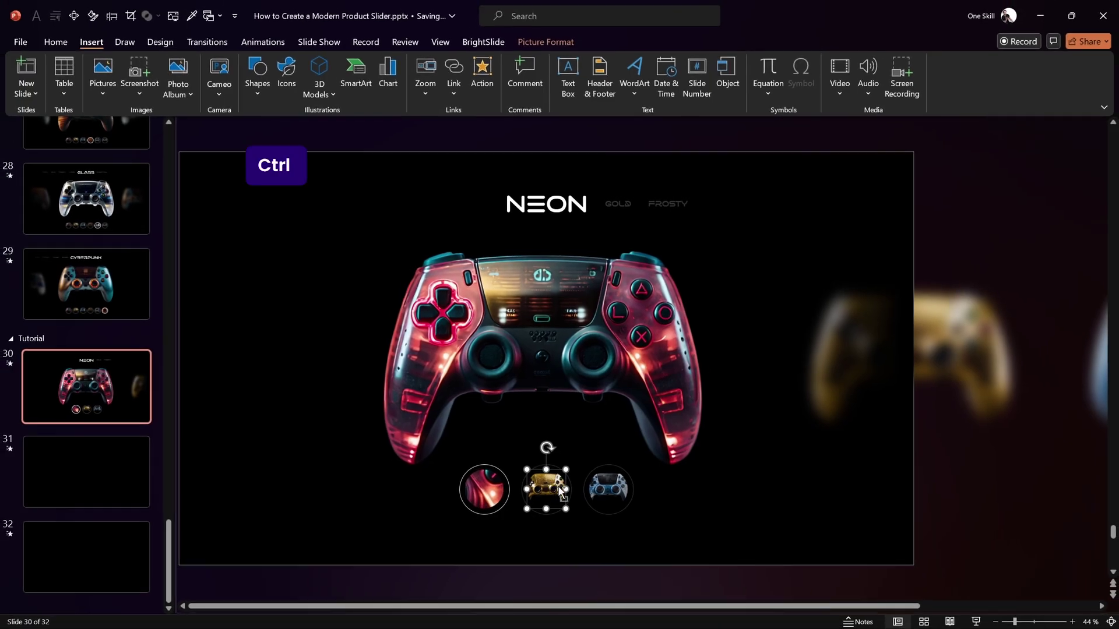
pyautogui.hotkey('ctrl', 'k')
pyautogui.moveTo(751, 282); pyautogui.dragTo(752, 349)
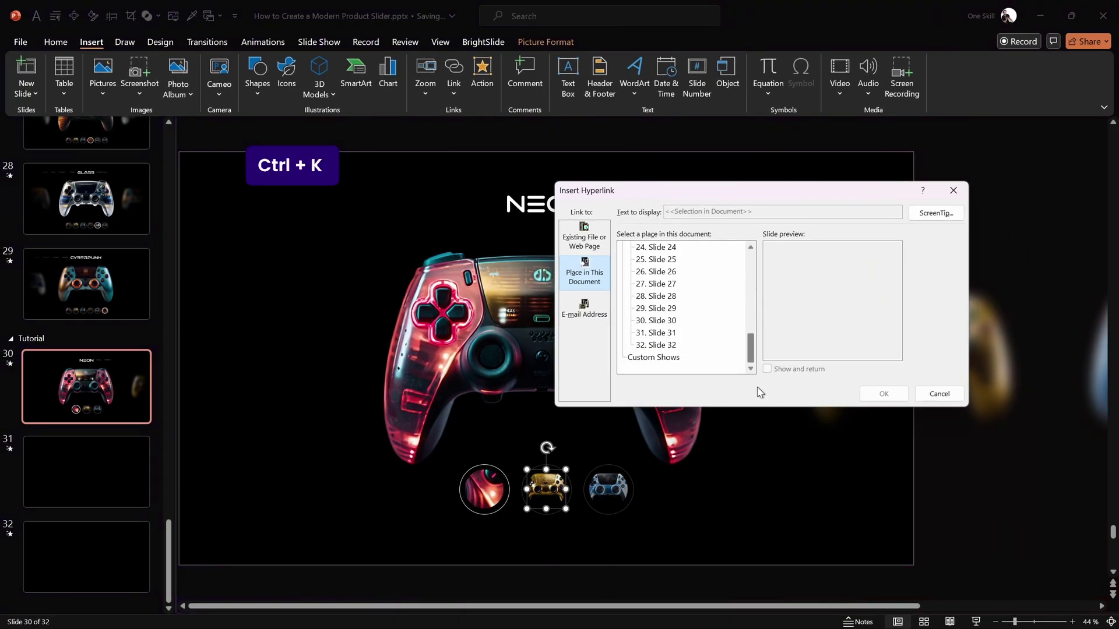
pyautogui.click(664, 333)
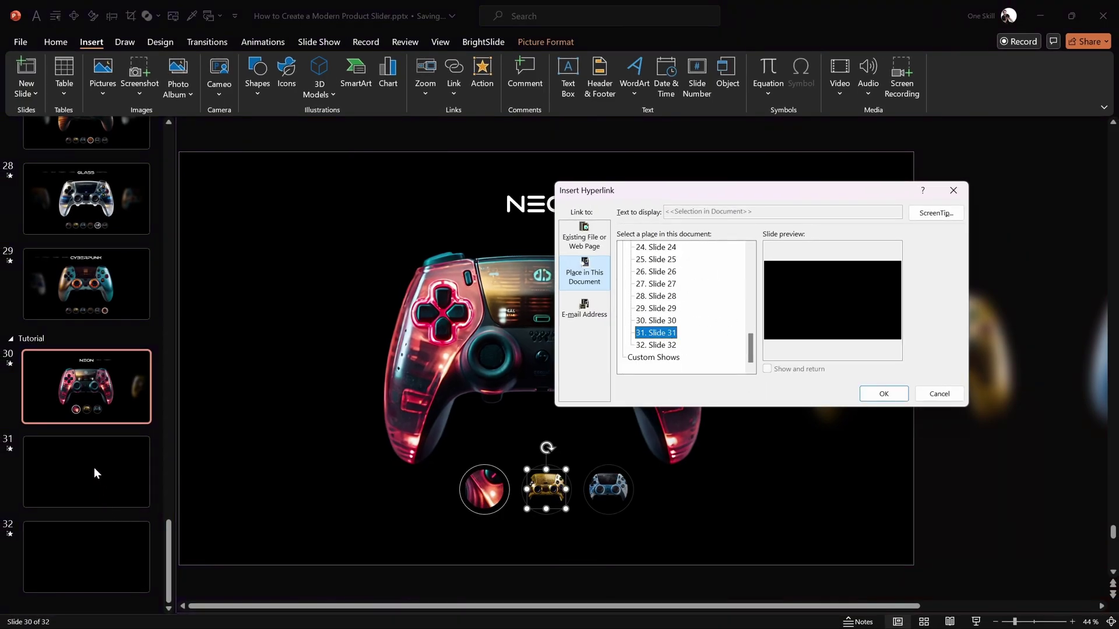
pyautogui.click(883, 394)
# Link the frosty blue controller thumbnail to Slide 32 in this document.
pyautogui.click(608, 489)
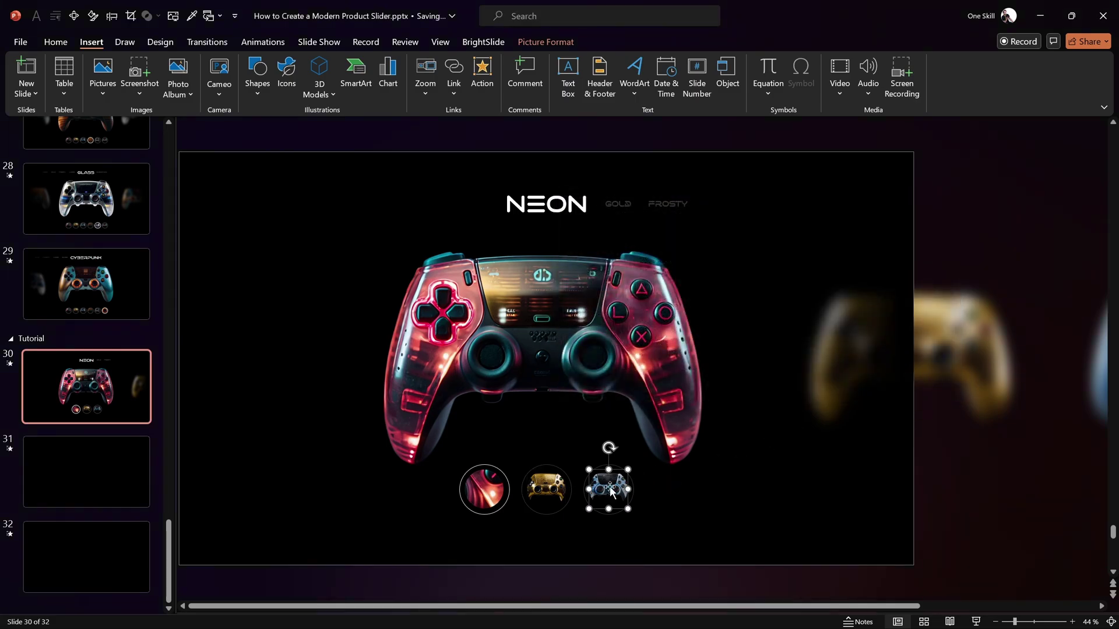
pyautogui.hotkey('ctrl', 'k')
pyautogui.moveTo(750, 280); pyautogui.dragTo(751, 350)
pyautogui.click(656, 345)
pyautogui.click(884, 395)
pyautogui.click(953, 529)
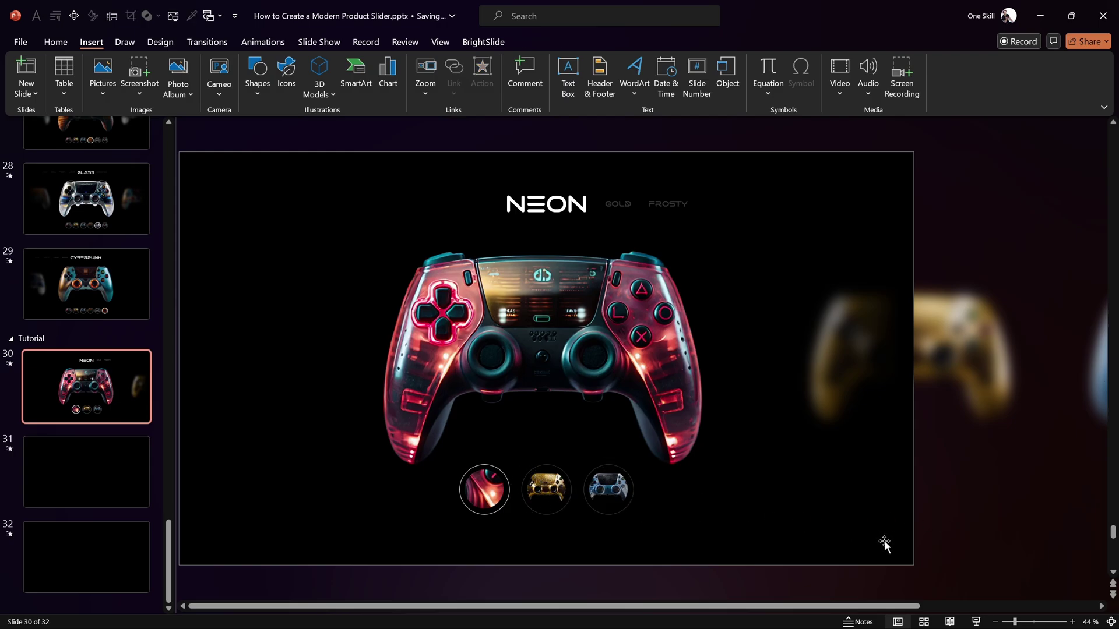
# Copy all objects from slide 30 and paste them onto the blank slide 31.
pyautogui.moveTo(1014, 622); pyautogui.dragTo(1012, 623)
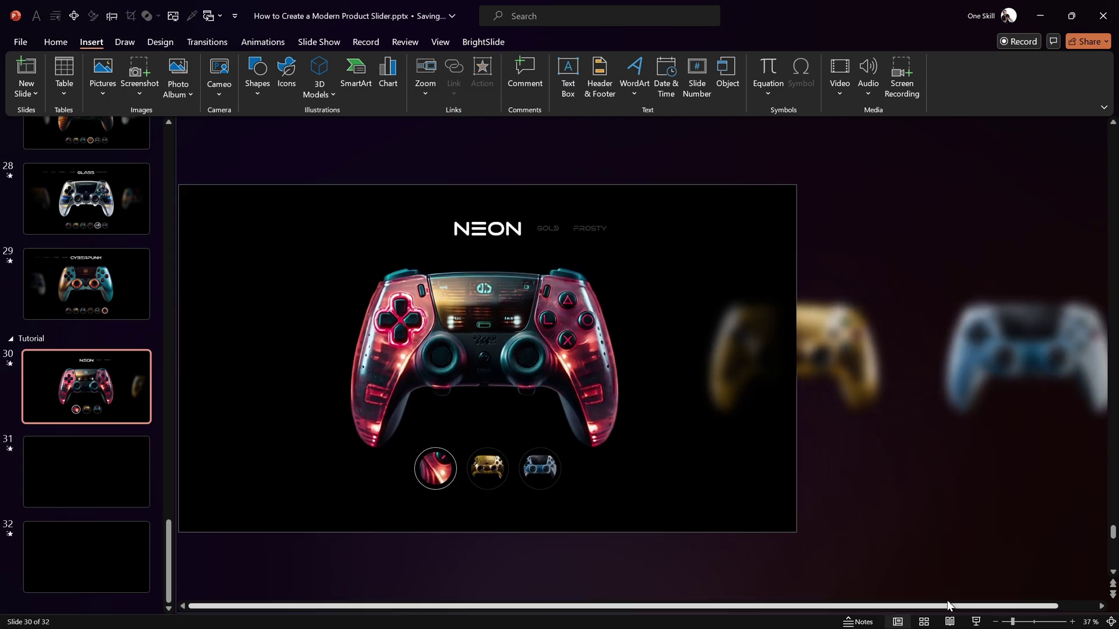
pyautogui.hotkey('ctrl', 'a')
pyautogui.hotkey('ctrl', 'c')
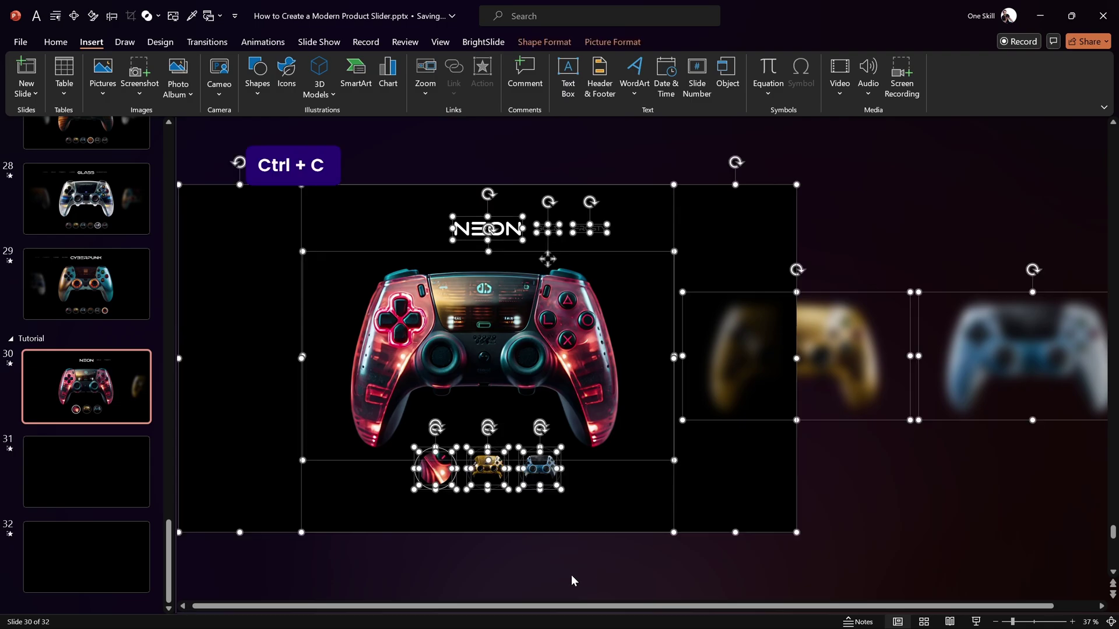
pyautogui.click(113, 470)
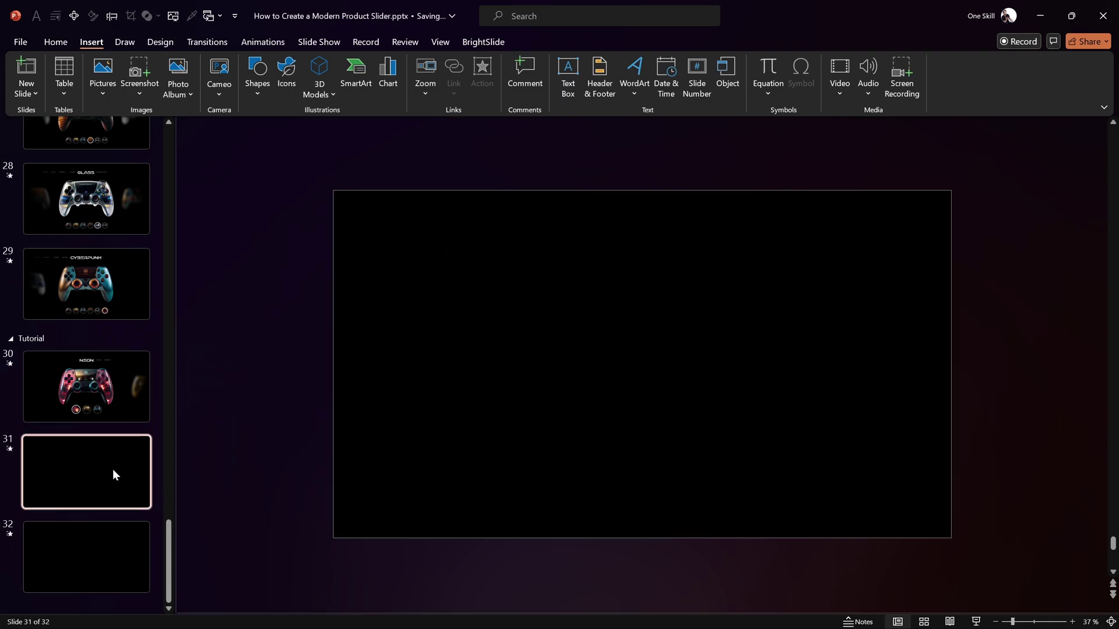
pyautogui.hotkey('ctrl', 'v')
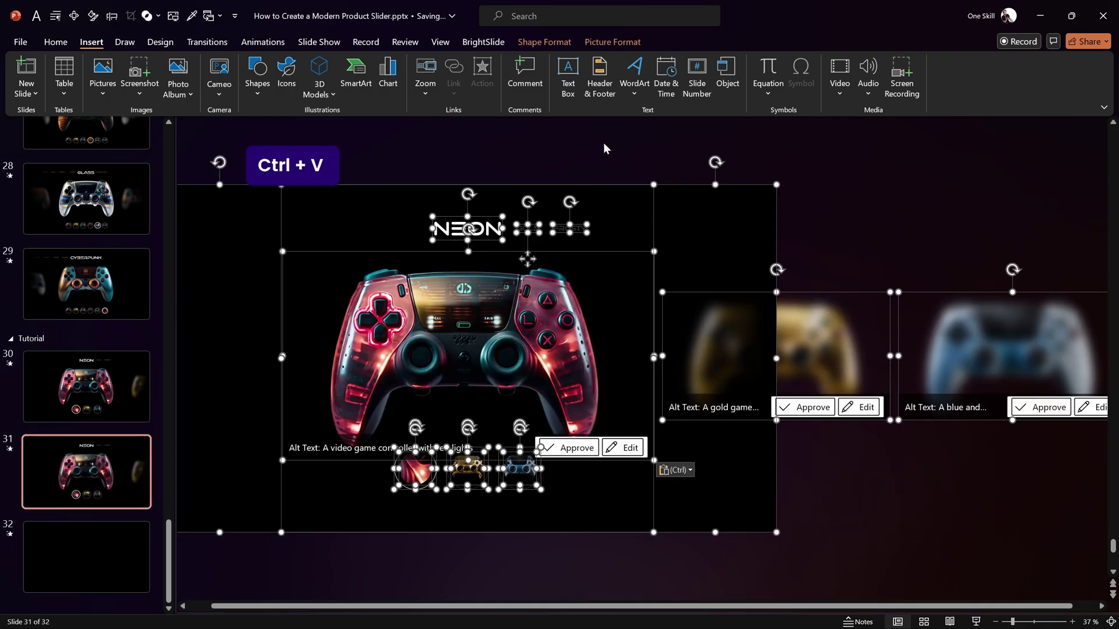
pyautogui.click(604, 138)
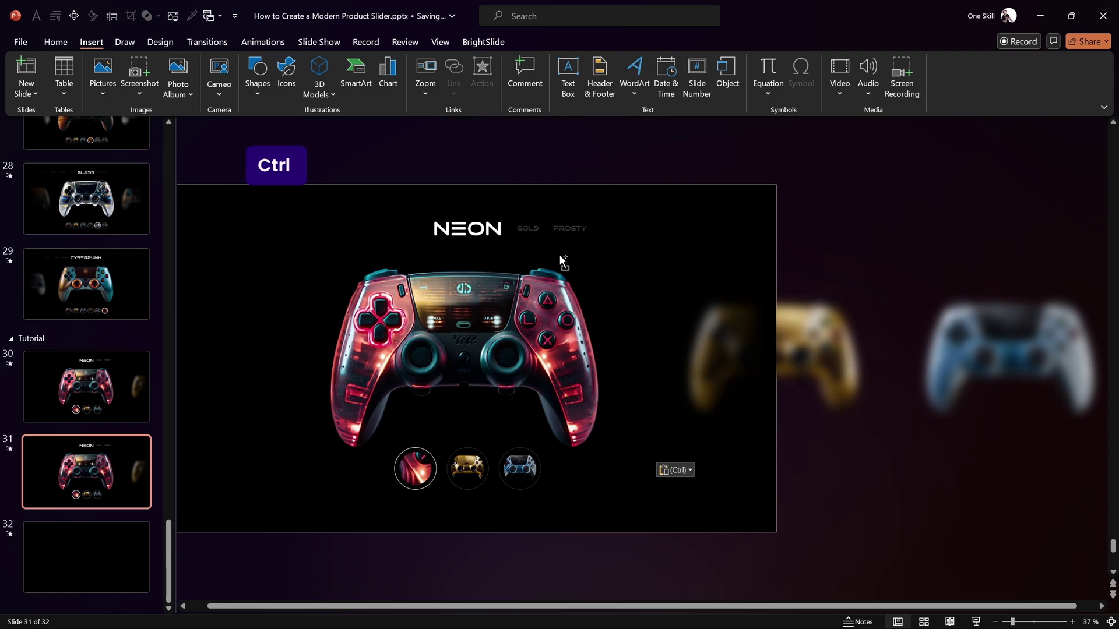
# Show the alignment guides across slide 31.
pyautogui.keyDown('ctrl'); pyautogui.scroll(-1, 560, 261); pyautogui.keyUp('ctrl')
pyautogui.click(530, 332)
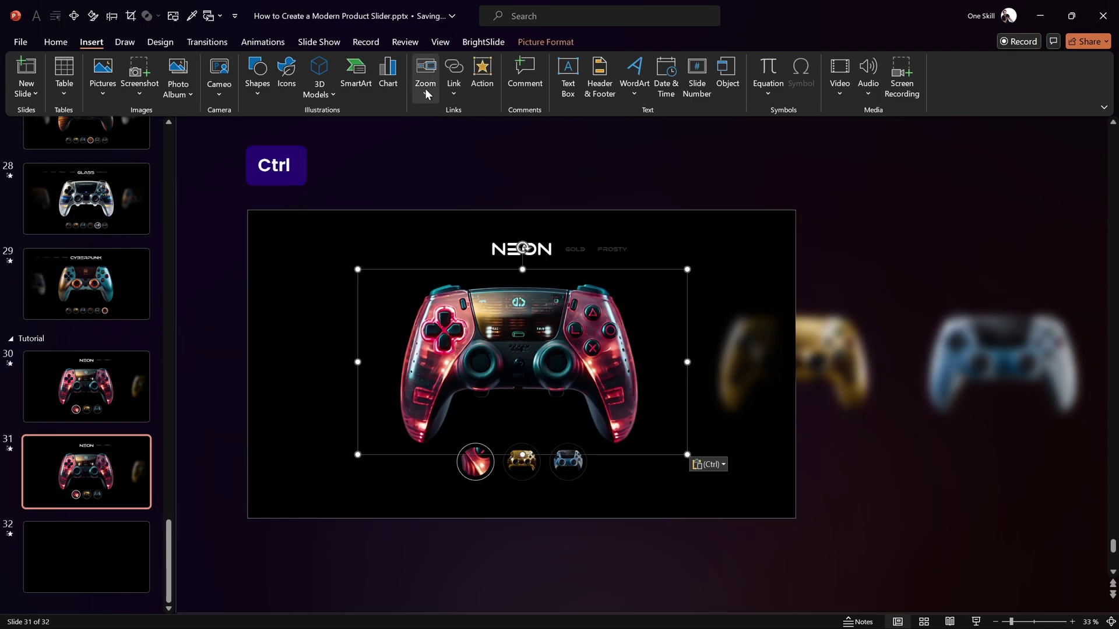
pyautogui.click(441, 42)
pyautogui.click(279, 96)
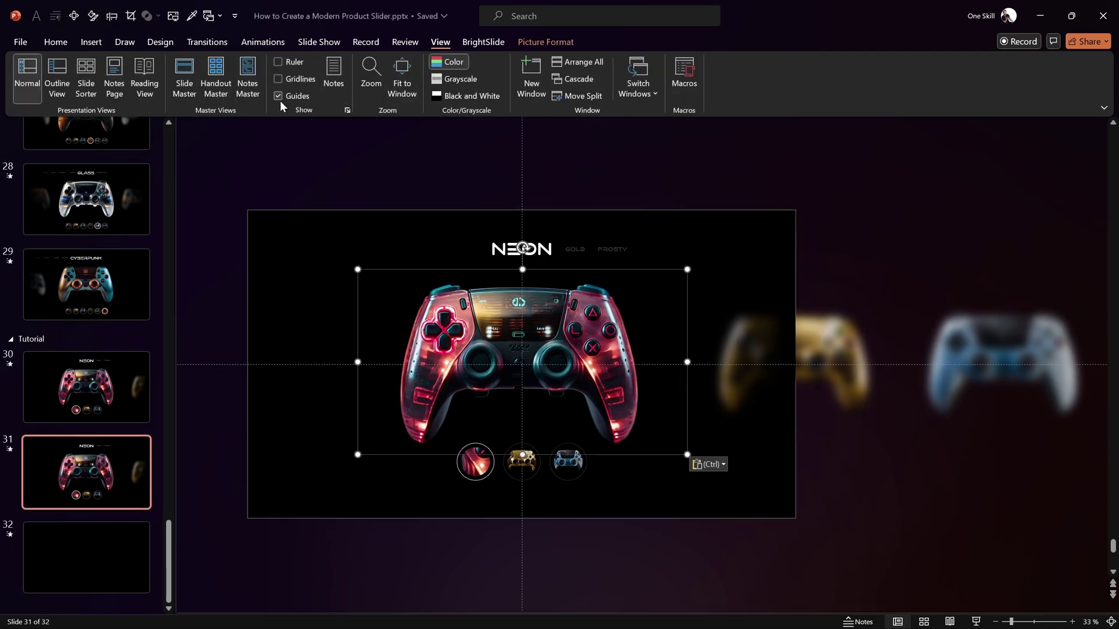
# Shift all three controller pictures left together until the gold controller sits at the centre of slide 31.
pyautogui.click(56, 42)
pyautogui.keyDown('shift'); pyautogui.click(837, 354); pyautogui.keyUp('shift')
pyautogui.keyDown('shift'); pyautogui.click(959, 360); pyautogui.keyUp('shift')
pyautogui.moveTo(1009, 362); pyautogui.dragTo(739, 355)
pyautogui.click(1015, 209)
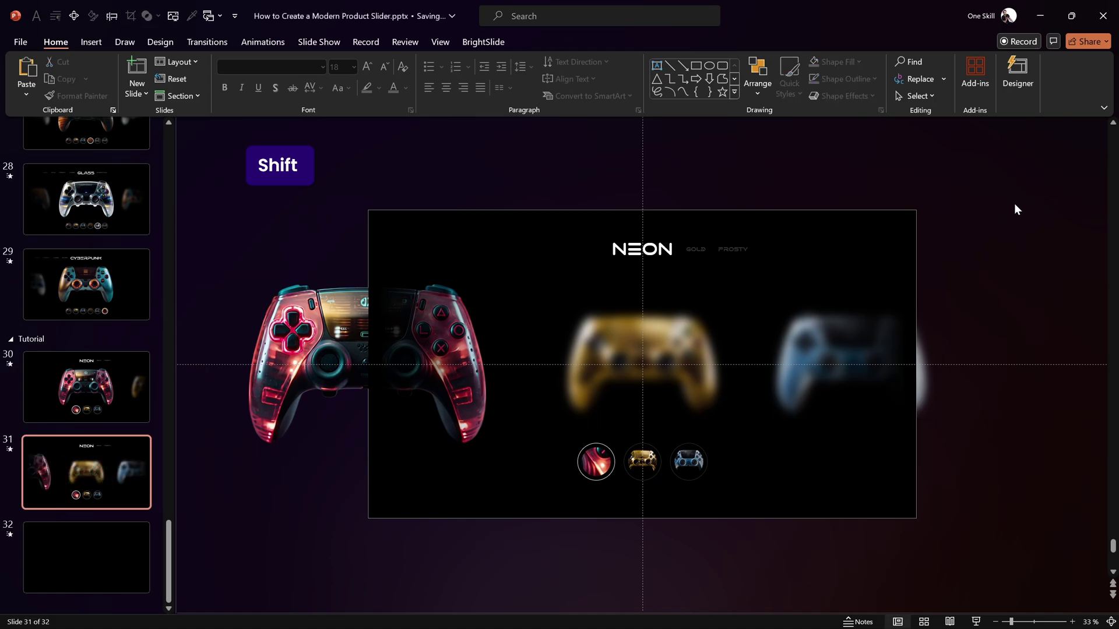
# Reset the artistic effect on the gold controller picture to remove its blur.
pyautogui.click(684, 333)
pyautogui.rightClick(683, 331)
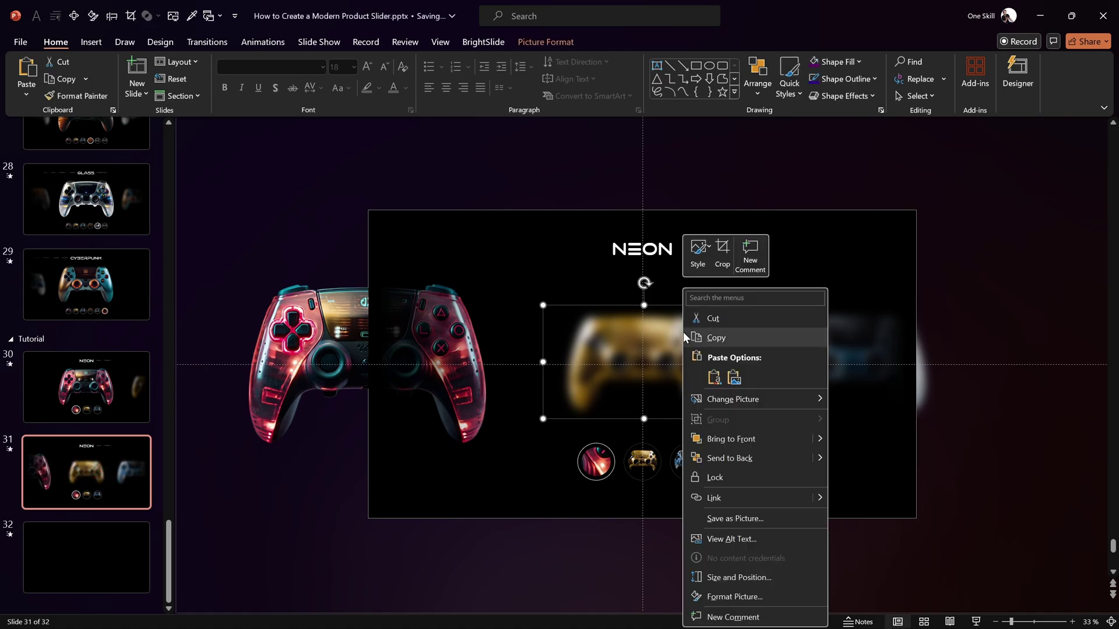
pyautogui.click(749, 597)
pyautogui.click(819, 364)
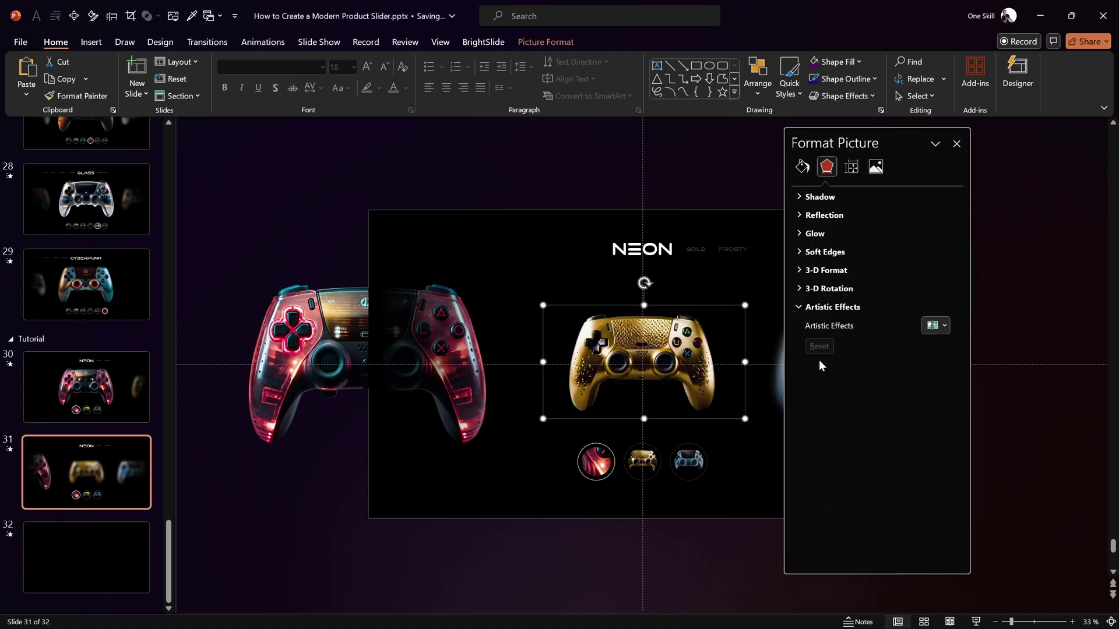
pyautogui.click(957, 144)
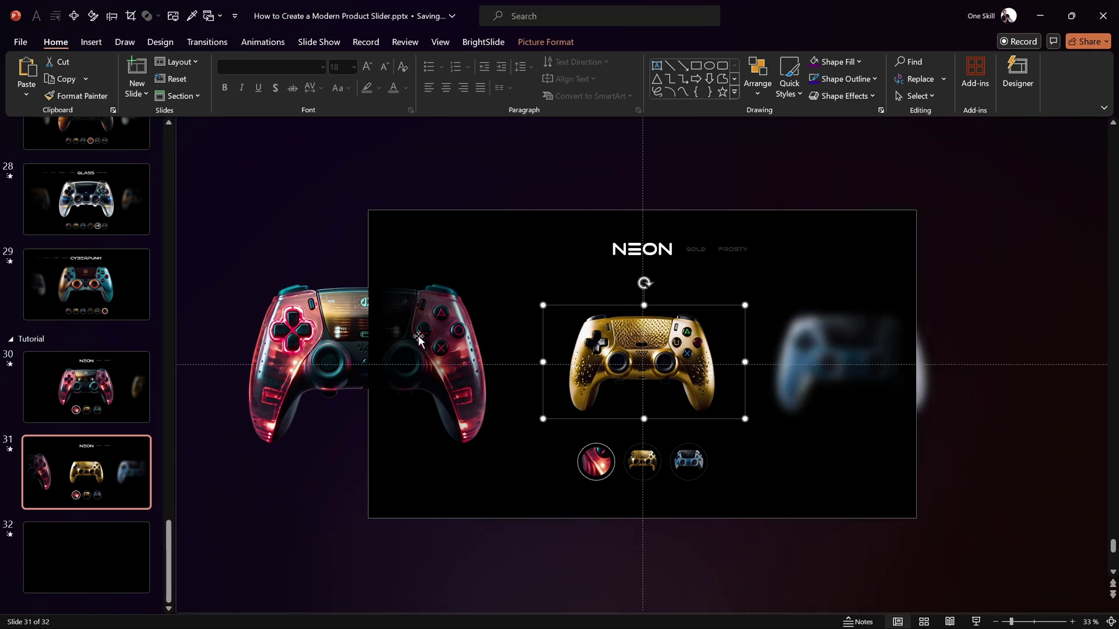
# Copy the neon controller's height and apply it to the gold controller, making it 22,85 cm high.
pyautogui.click(327, 332)
pyautogui.click(546, 43)
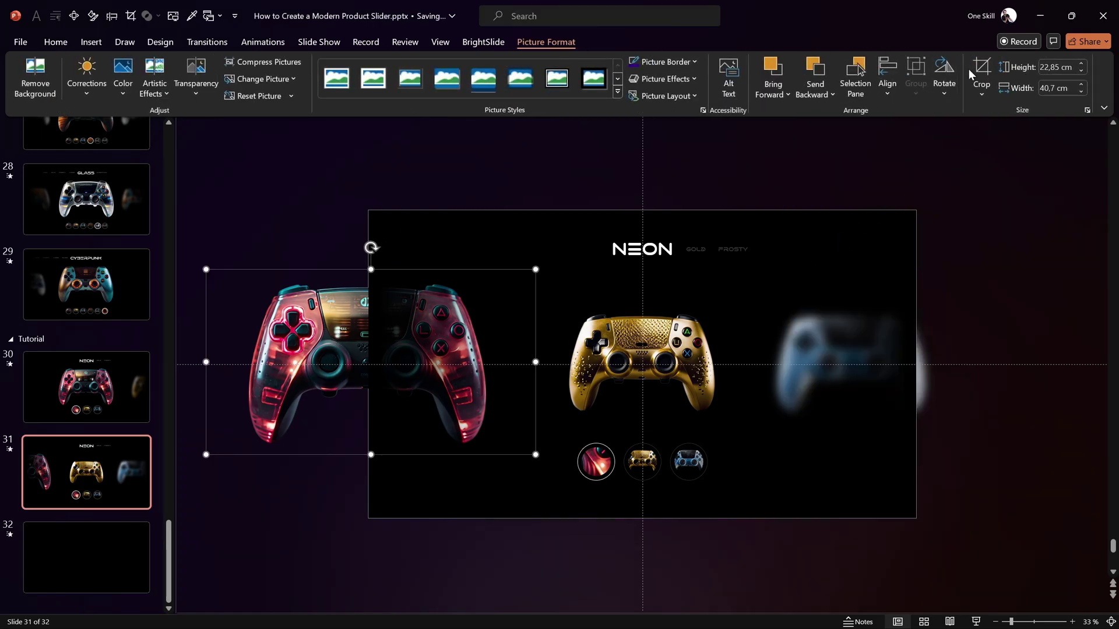
pyautogui.click(1066, 72)
pyautogui.hotkey('ctrl', 'c')
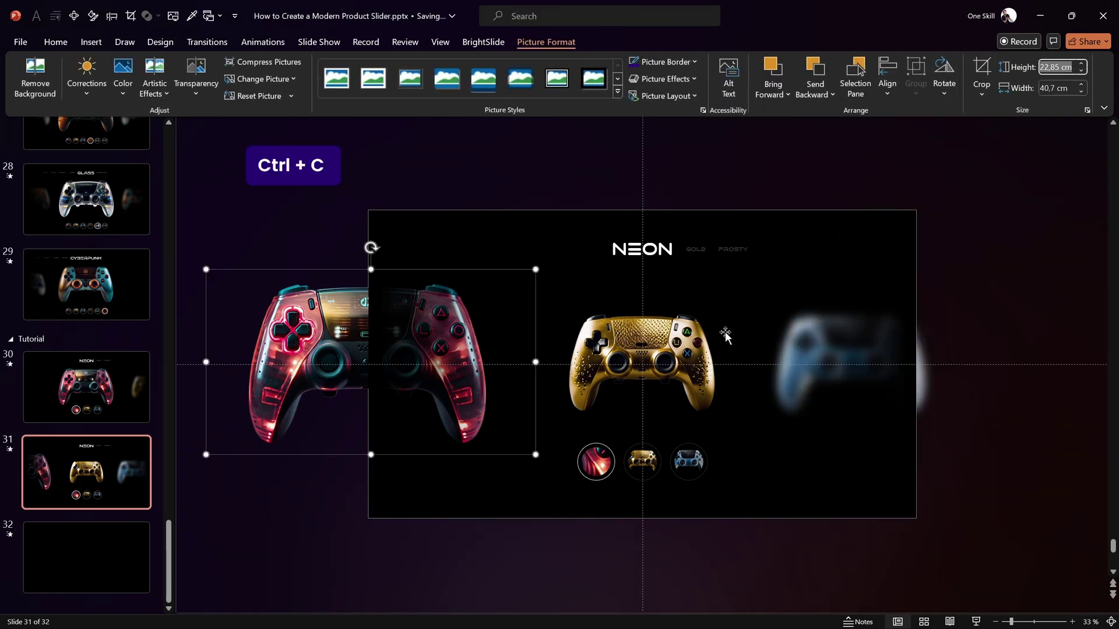
pyautogui.click(676, 344)
pyautogui.click(1066, 67)
pyautogui.hotkey('ctrl', 'v')
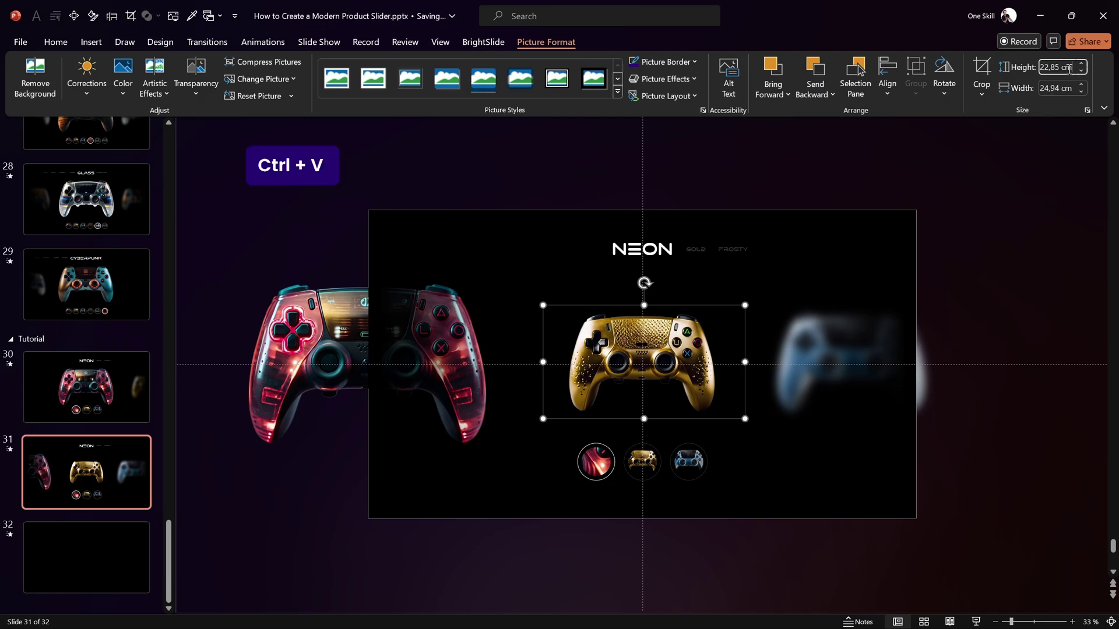
pyautogui.press('Return')
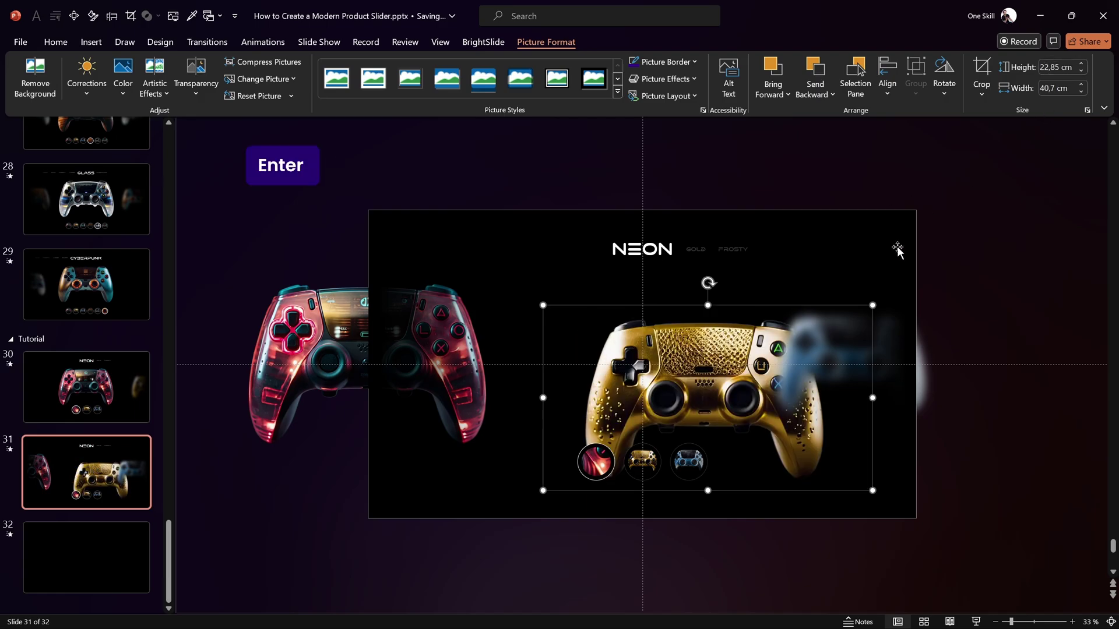
# Align the gold controller's top with the neon controller and centre it on the vertical guide.
pyautogui.keyDown('shift'); pyautogui.click(296, 331); pyautogui.keyUp('shift')
pyautogui.hotkey('ctrl', 'Up')
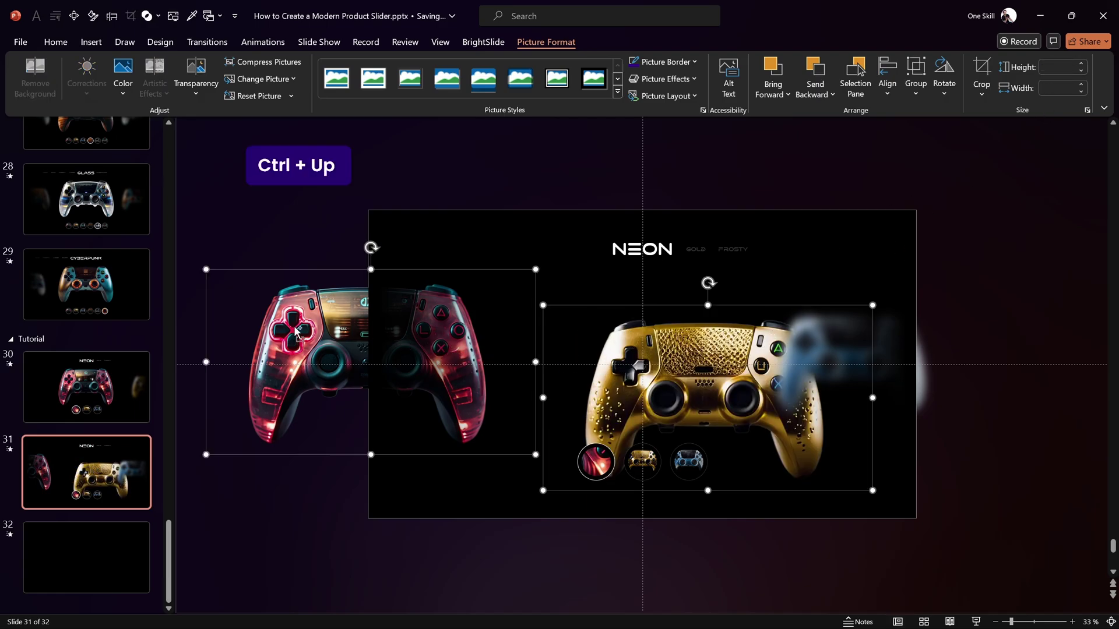
pyautogui.click(758, 243)
pyautogui.click(734, 306)
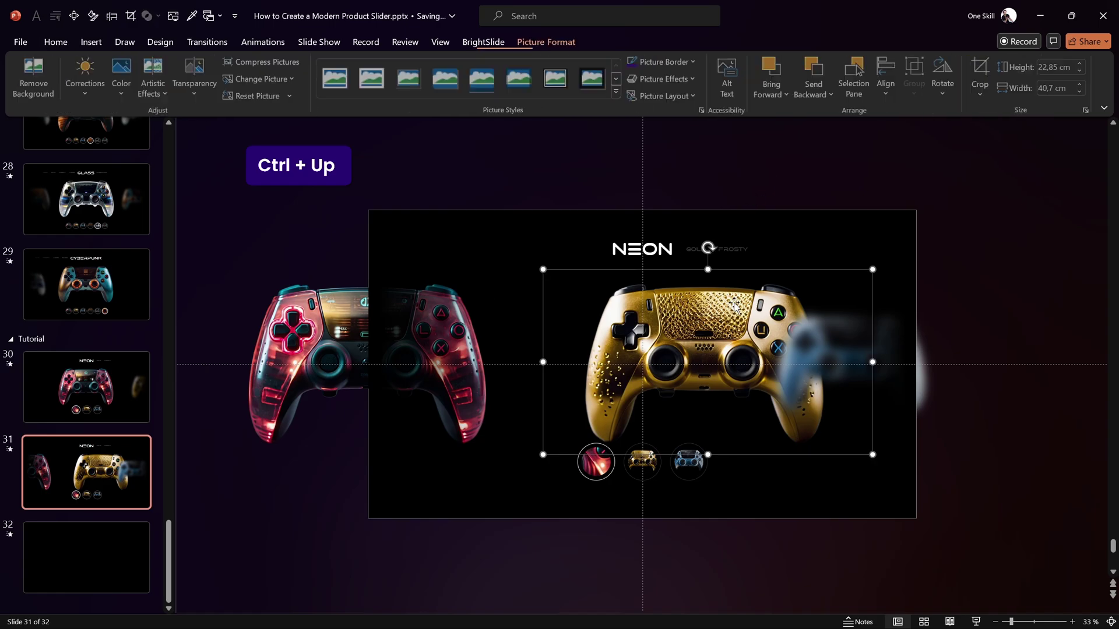
pyautogui.hotkey('alt', 'ctrl', 'Left')
# Set the neon controller's height to 14 cm.
pyautogui.click(319, 320)
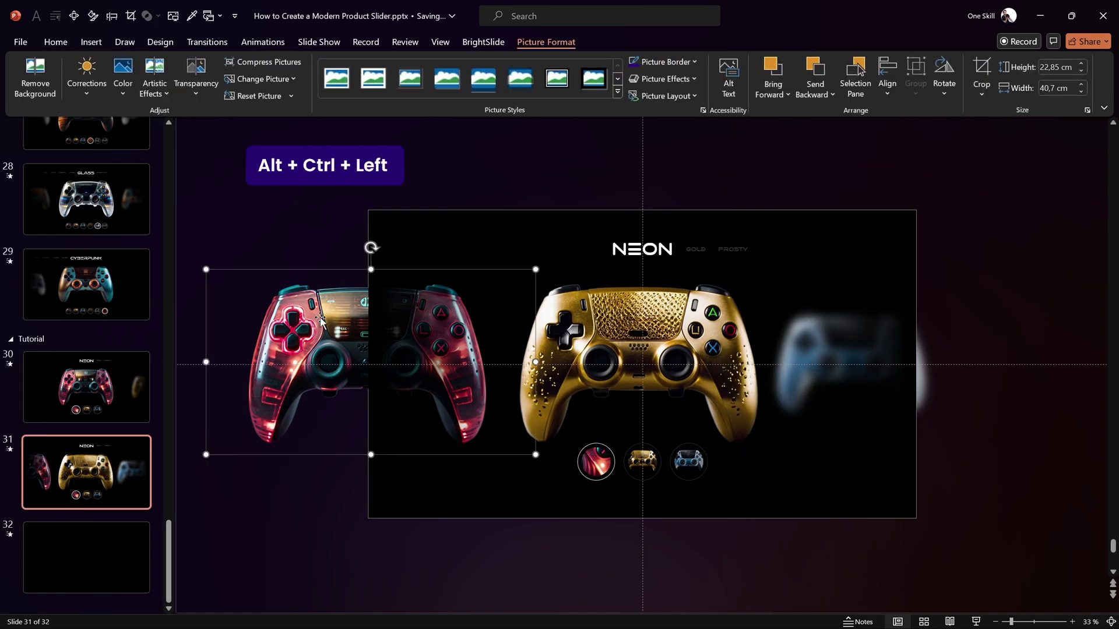
pyautogui.click(1068, 69)
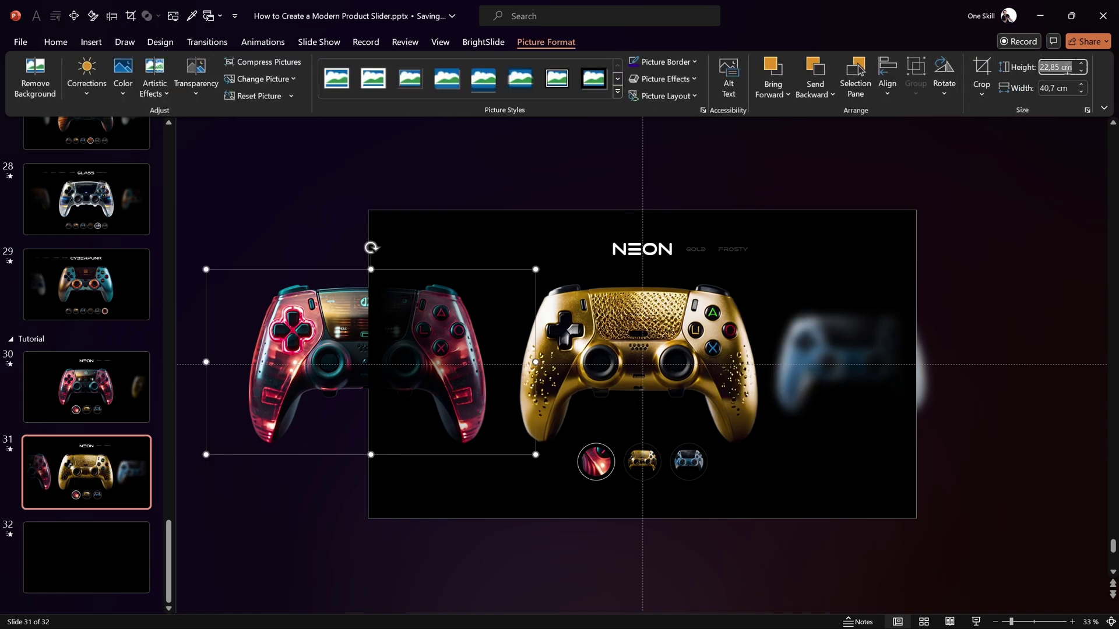
pyautogui.write('14')
pyautogui.press('Return')
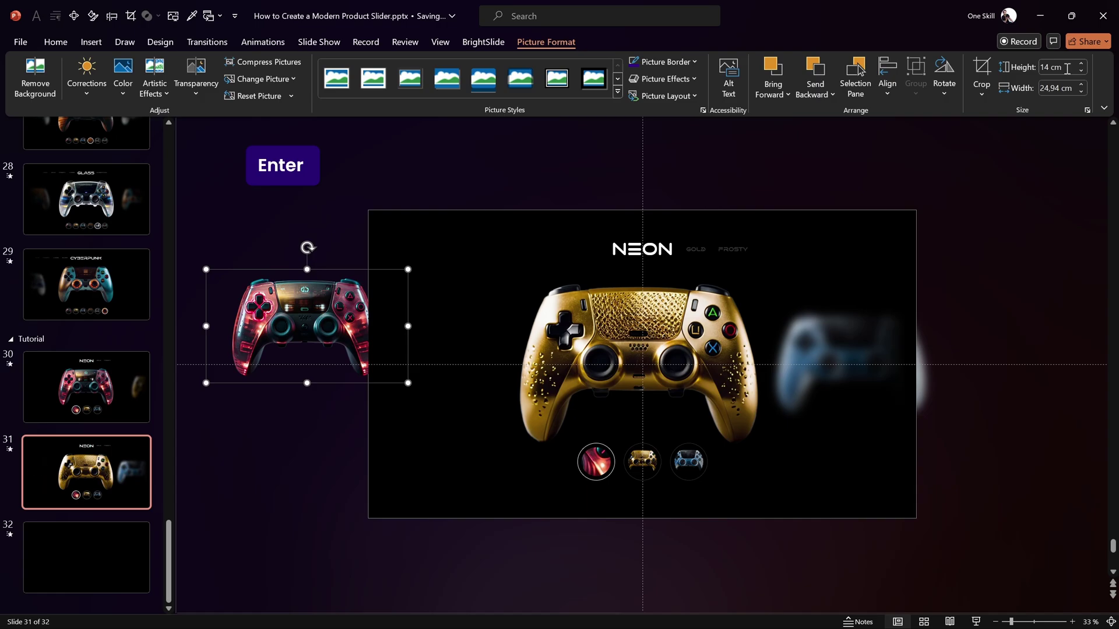
# Move the reduced neon controller down and align its top with the blurred frosty controller.
pyautogui.hotkey('alt', 'ctrl', 'Down')
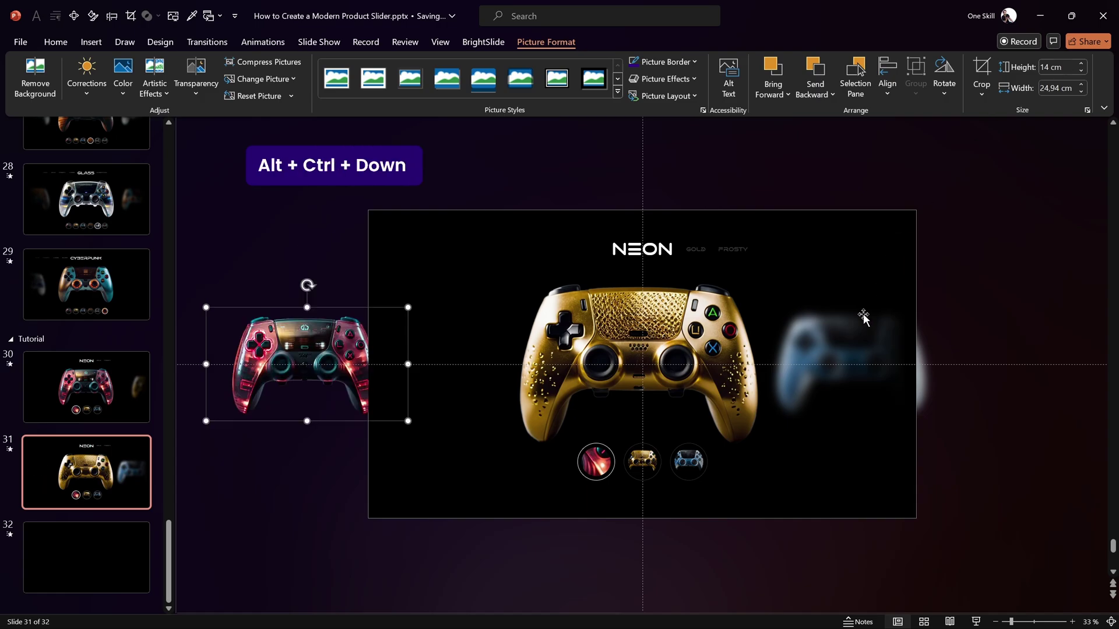
pyautogui.keyDown('shift'); pyautogui.click(810, 342); pyautogui.keyUp('shift')
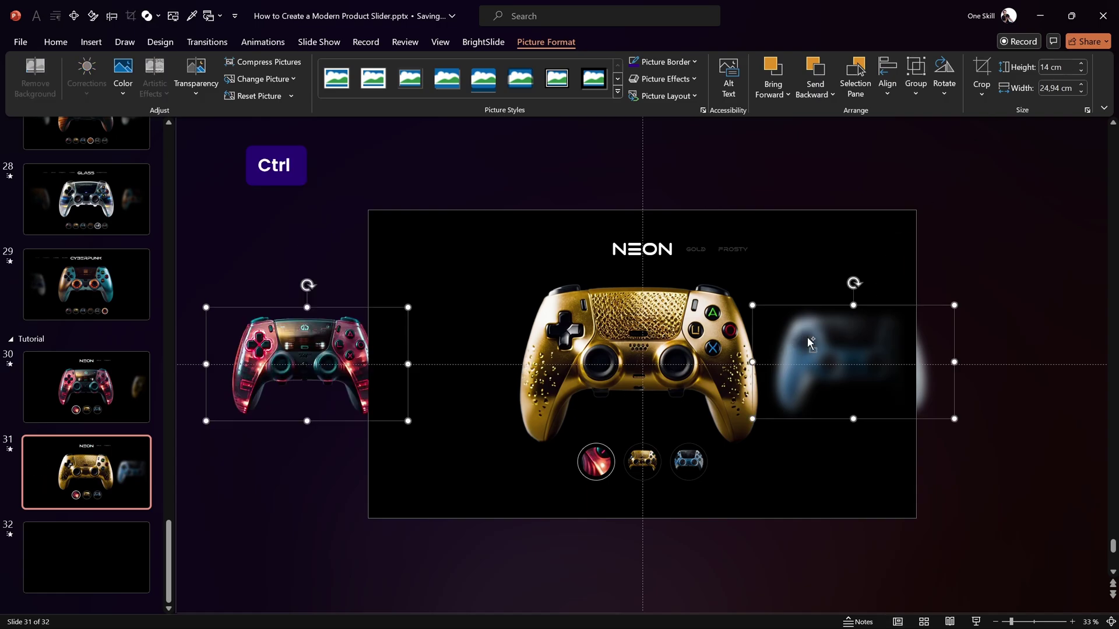
pyautogui.hotkey('ctrl', 'Up')
pyautogui.press('Escape')
# Reposition the side controllers so the frosty one is centred on the slide's right edge and the neon one on its left edge.
pyautogui.click(305, 352)
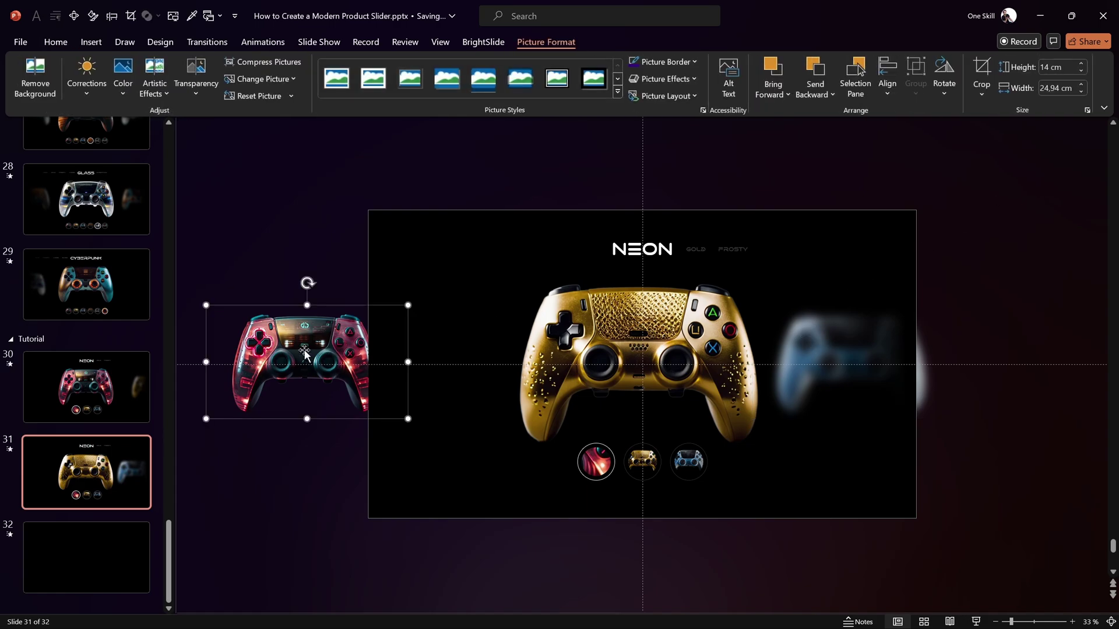
pyautogui.click(134, 386)
pyautogui.click(128, 460)
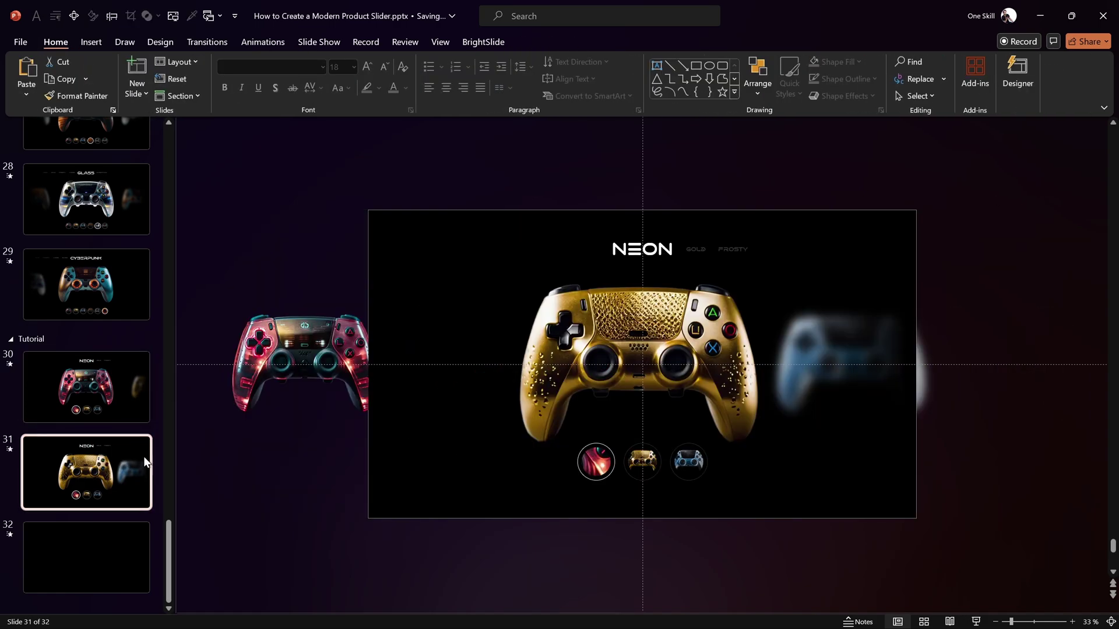
pyautogui.click(924, 370)
pyautogui.moveTo(894, 314); pyautogui.dragTo(929, 309)
pyautogui.hotkey('ctrl', 'z')
pyautogui.moveTo(862, 361); pyautogui.dragTo(925, 361)
pyautogui.moveTo(304, 349); pyautogui.dragTo(346, 343)
# Blur the neon controller on the slide's left edge with a blur radius of 60.
pyautogui.hotkey('alt', '4')
pyautogui.click(938, 325)
pyautogui.click(1093, 383)
pyautogui.click(925, 345)
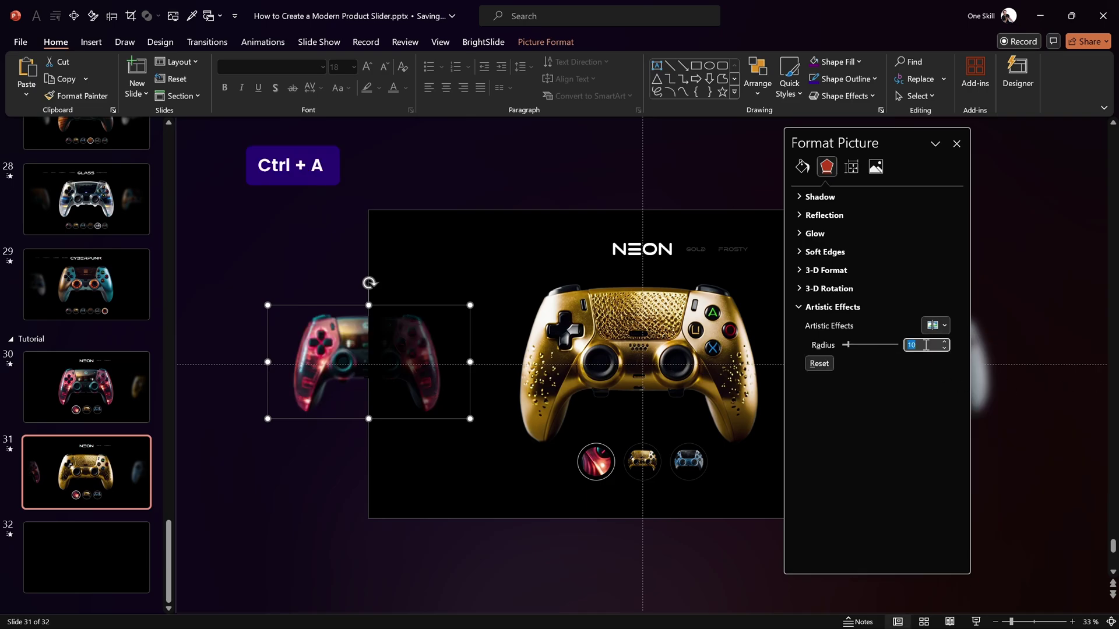
pyautogui.write('60')
pyautogui.press('Return')
pyautogui.click(956, 143)
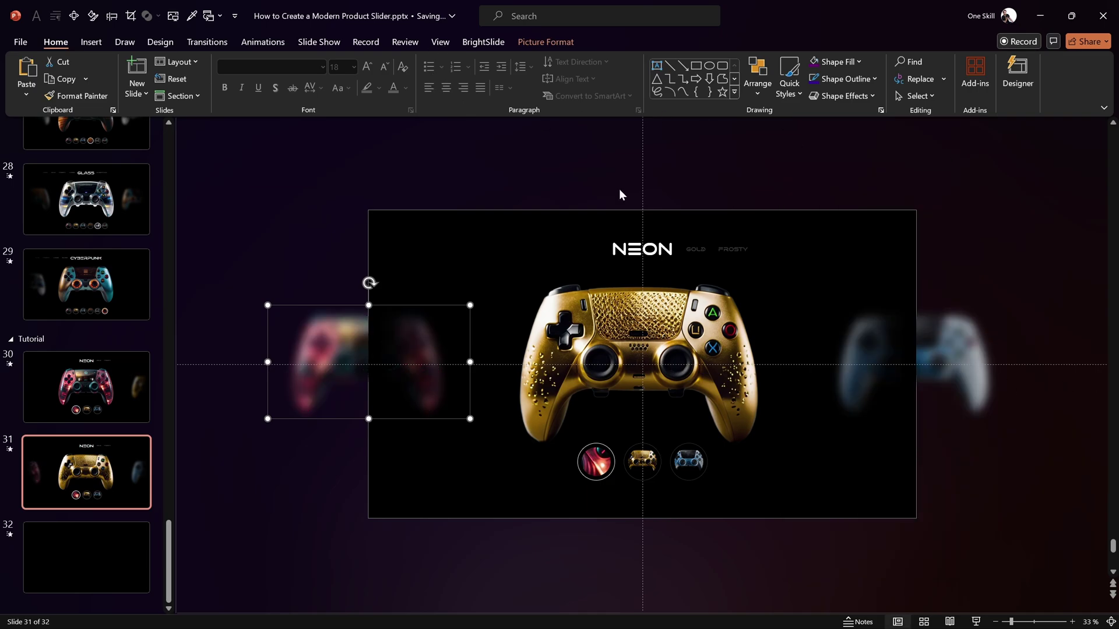
# Move the NEON, GOLD and FROSTY titles together to the left so GOLD is centred on the vertical guide.
pyautogui.click(660, 249)
pyautogui.click(1110, 622)
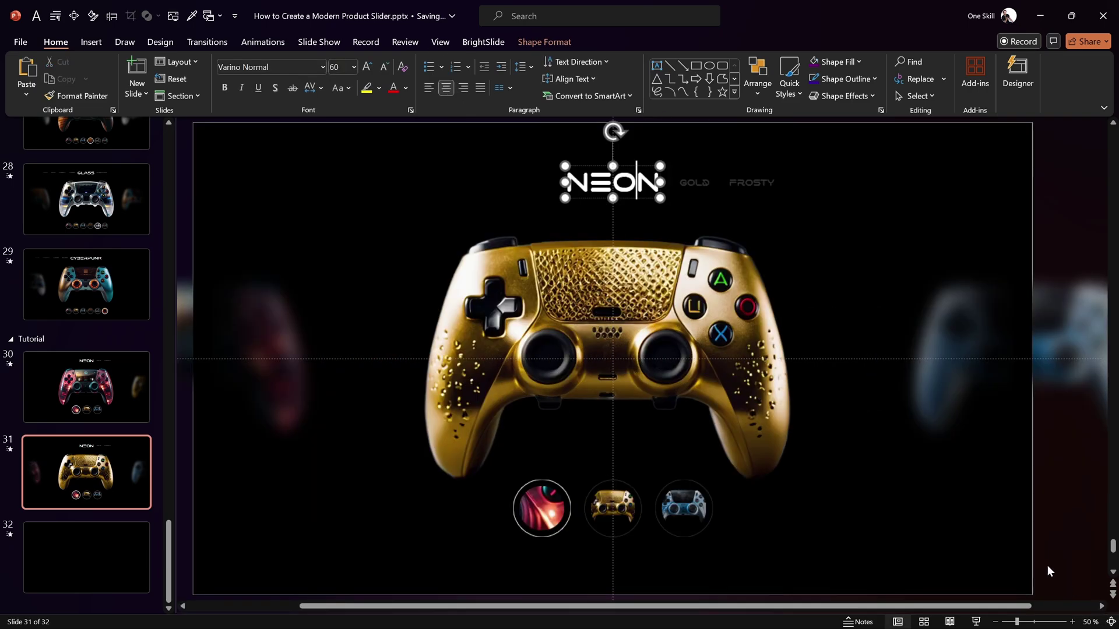
pyautogui.keyDown('shift'); pyautogui.click(695, 182); pyautogui.keyUp('shift')
pyautogui.keyDown('shift'); pyautogui.click(758, 182); pyautogui.keyUp('shift')
pyautogui.moveTo(762, 178); pyautogui.dragTo(678, 179)
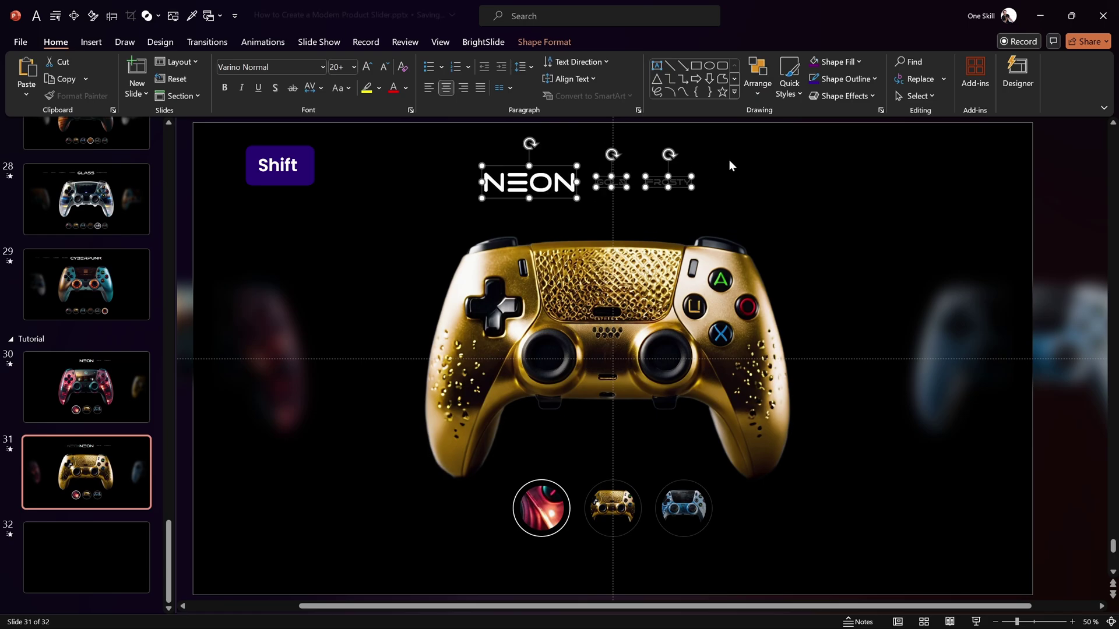
# Copy the NEON title's large white formatting onto the GOLD title.
pyautogui.click(729, 165)
pyautogui.keyDown('shift'); pyautogui.click(548, 183); pyautogui.keyUp('shift')
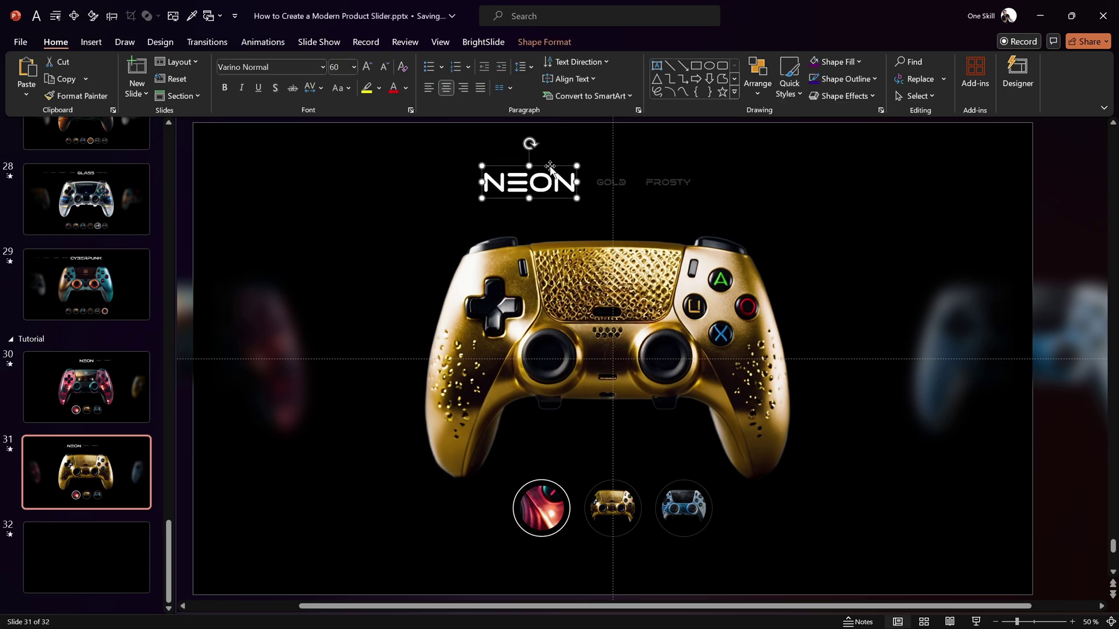
pyautogui.hotkey('ctrl', 'shift', 'c')
pyautogui.click(618, 186)
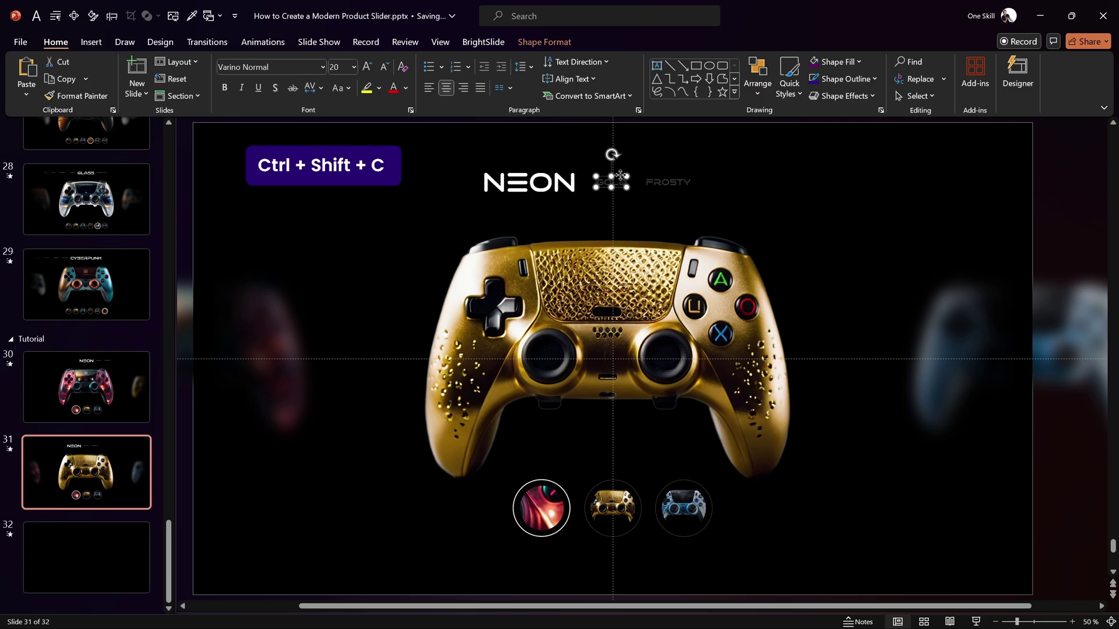
pyautogui.hotkey('ctrl', 'shift', 'v')
# Copy the FROSTY title's small faded formatting onto the NEON title.
pyautogui.click(682, 181)
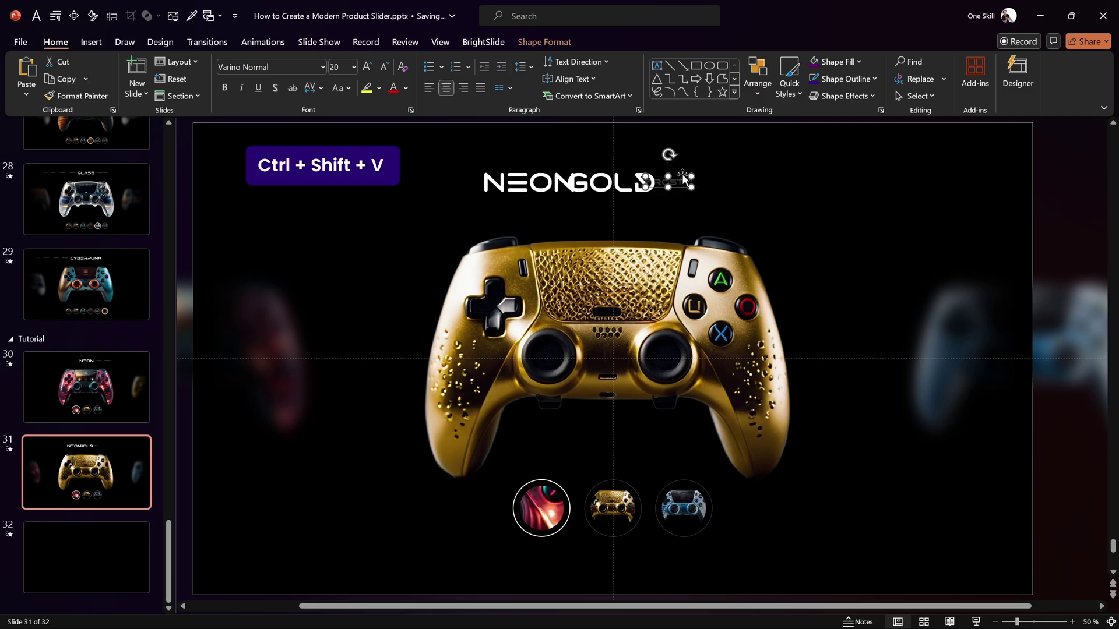
pyautogui.hotkey('ctrl', 'shift', 'c')
pyautogui.click(530, 182)
pyautogui.hotkey('ctrl', 'shift', 'v')
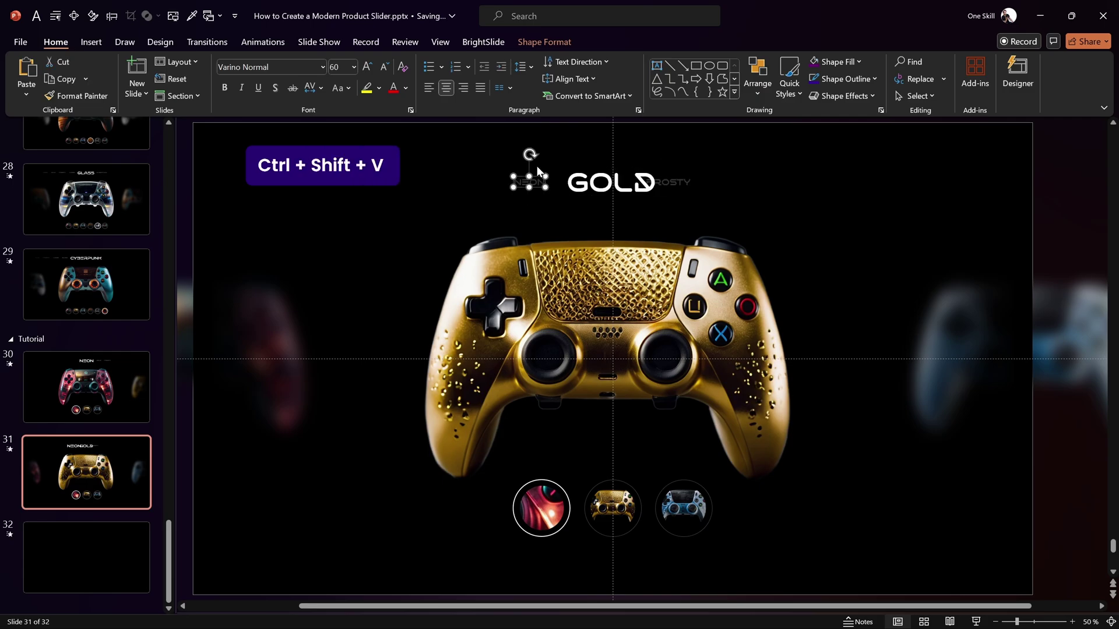
# Space the NEON and FROSTY titles evenly on either side of GOLD and hide the guides.
pyautogui.click(675, 182)
pyautogui.keyDown('shift'); pyautogui.click(699, 176); pyautogui.keyUp('shift')
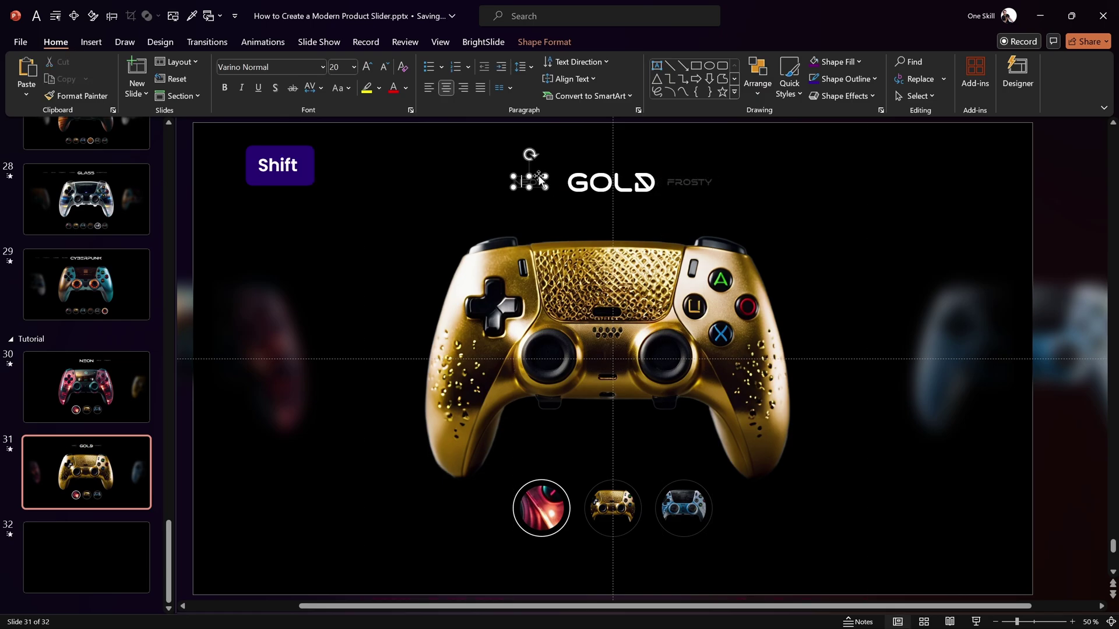
pyautogui.click(674, 170)
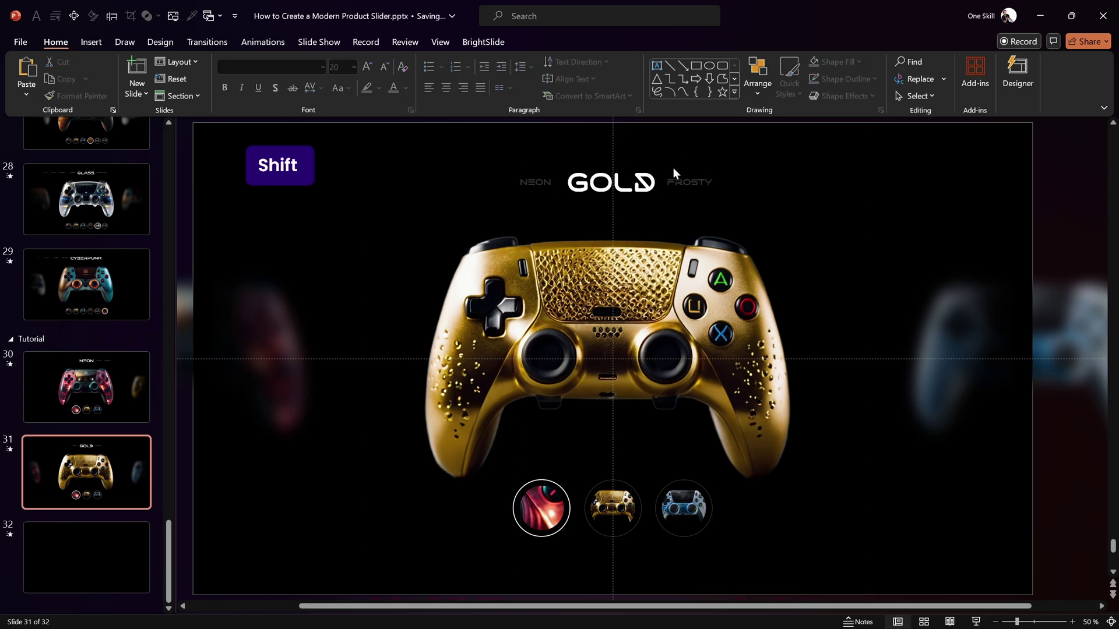
pyautogui.click(439, 42)
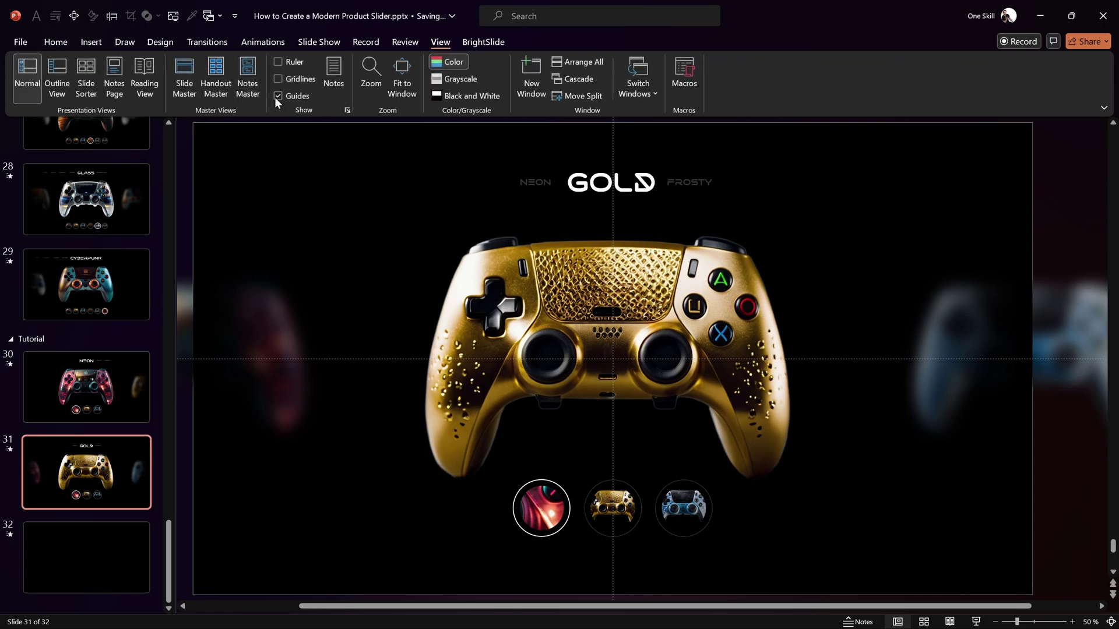
pyautogui.click(59, 42)
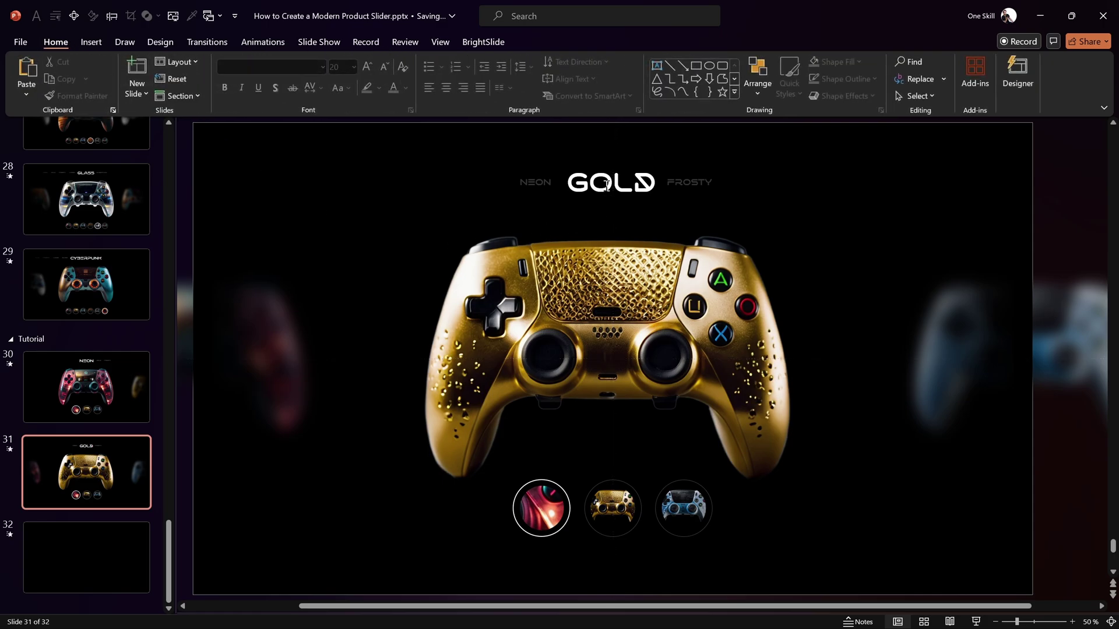
pyautogui.click(694, 184)
pyautogui.keyDown('shift'); pyautogui.click(699, 178); pyautogui.keyUp('shift')
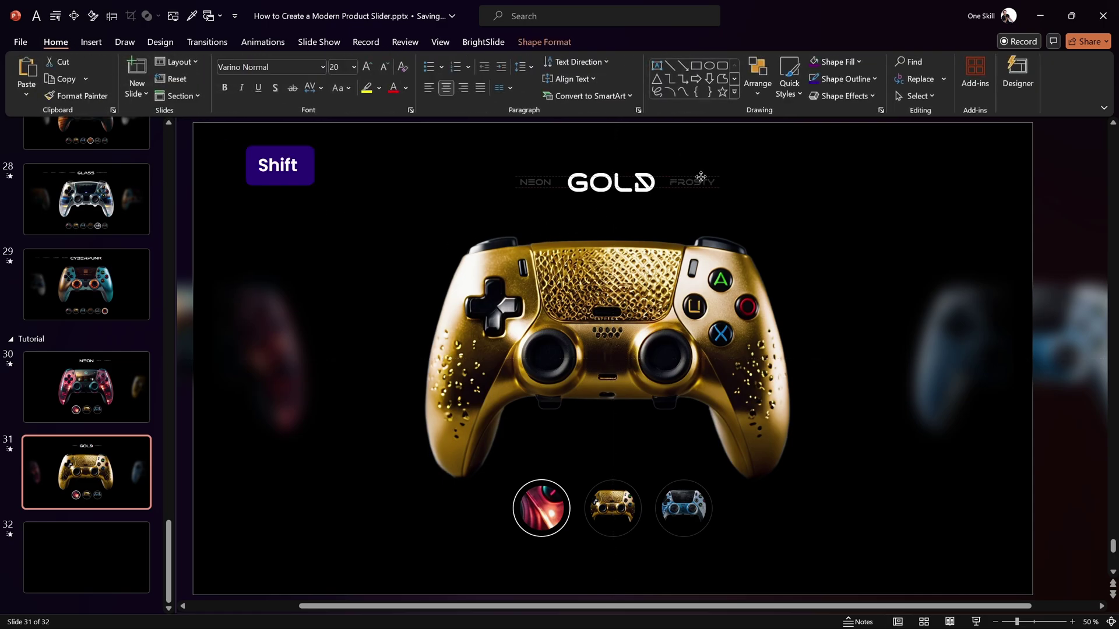
# Copy the white outline to the gold thumbnail's circle and give the neon thumbnail's circle the frosty one's faint outline.
pyautogui.click(559, 485)
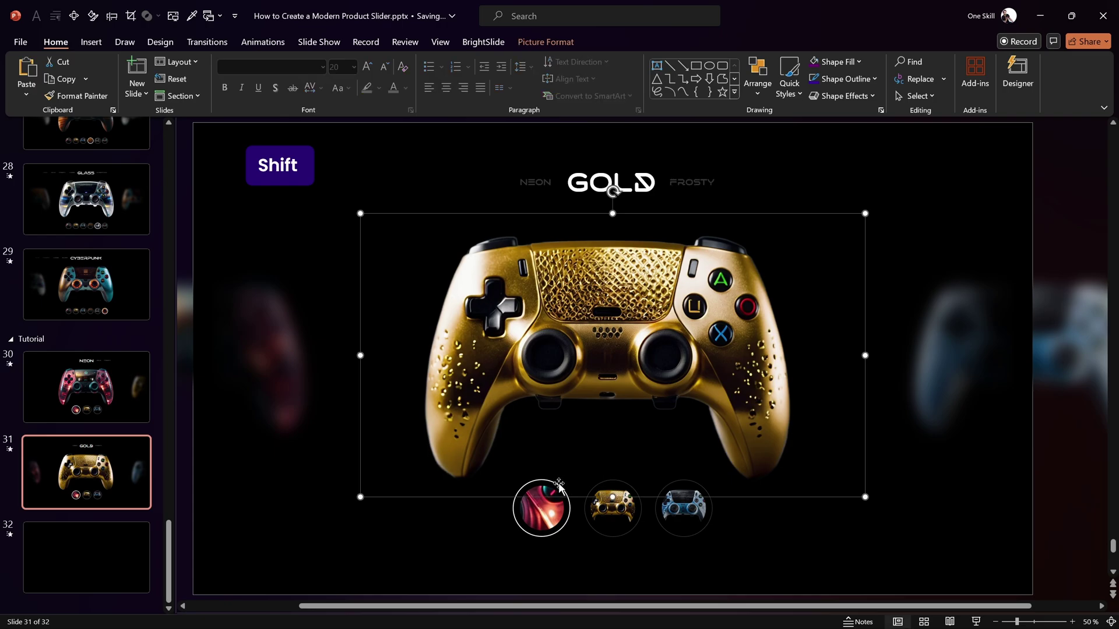
pyautogui.click(570, 517)
pyautogui.hotkey('ctrl', 'shift', 'c')
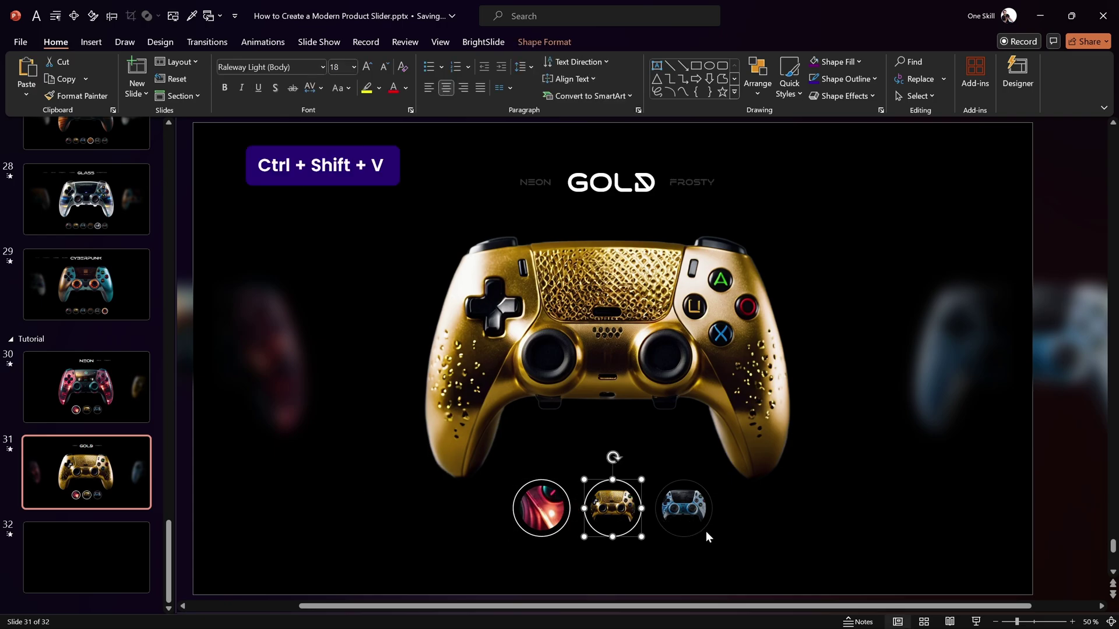
pyautogui.hotkey('ctrl', 'z')
pyautogui.hotkey('ctrl', 'shift', 'c')
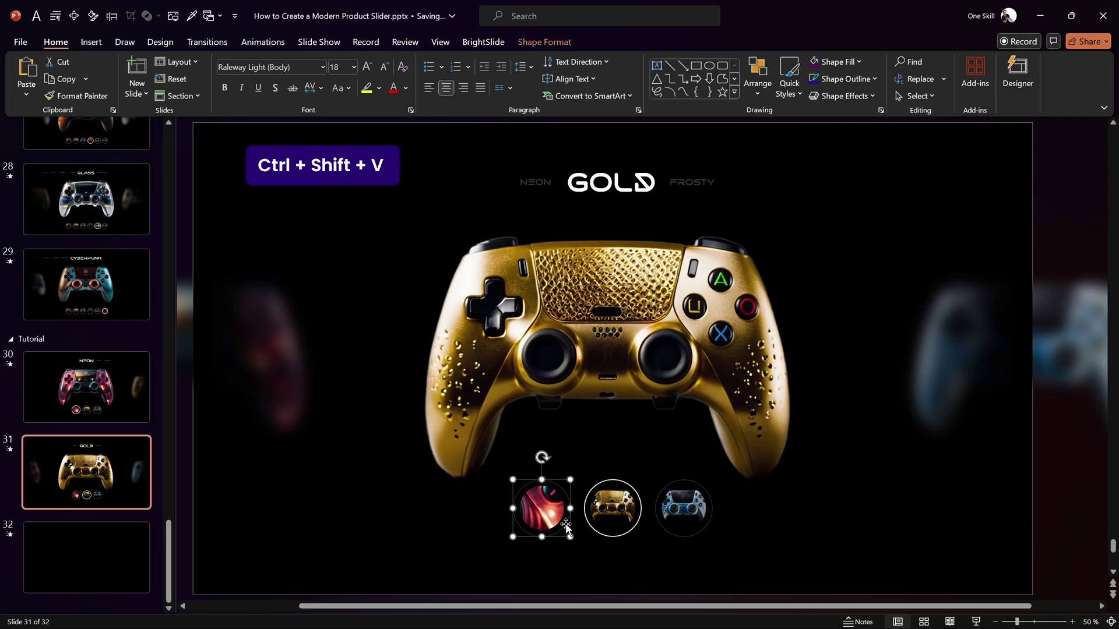
pyautogui.click(607, 560)
# Reset the neon thumbnail's crop with the Fill option so the whole controller fits the circle.
pyautogui.click(548, 507)
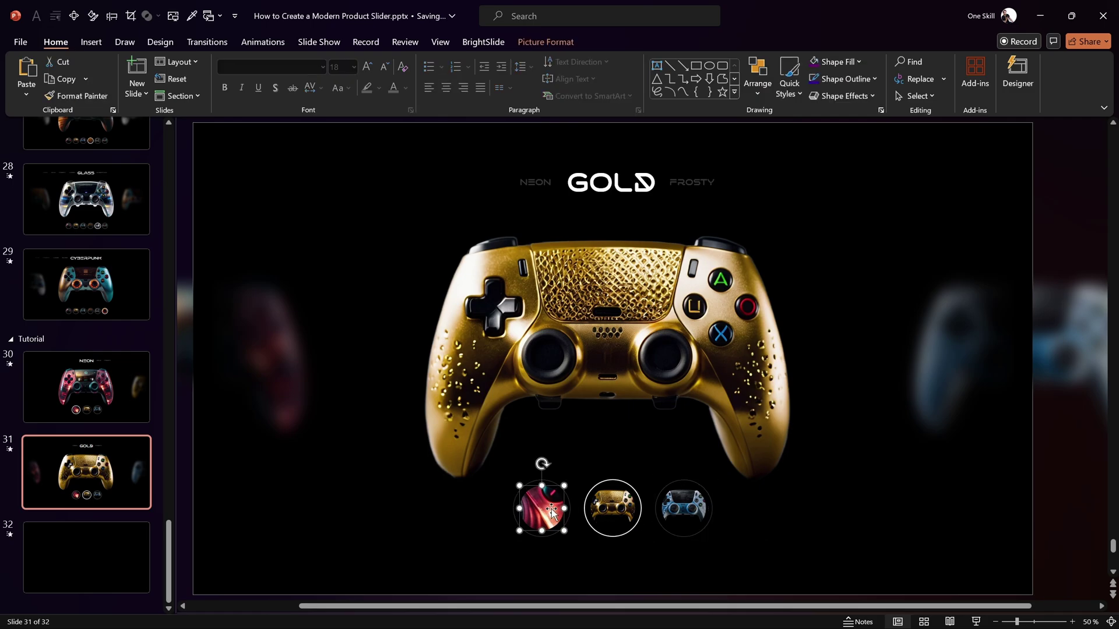
pyautogui.click(561, 44)
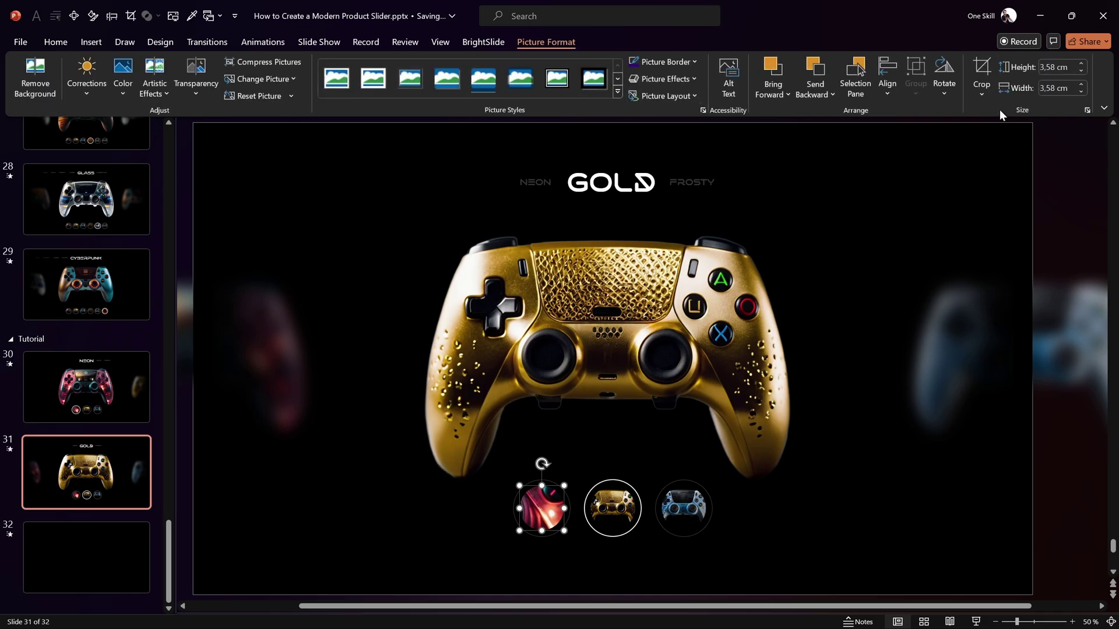
pyautogui.click(985, 97)
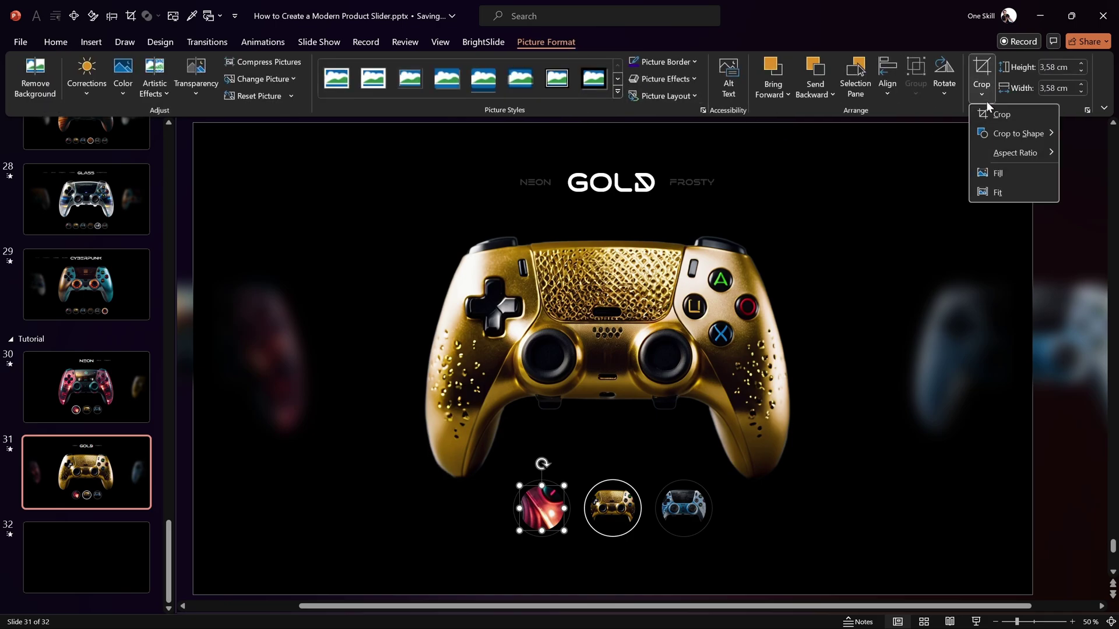
pyautogui.click(1006, 172)
pyautogui.click(563, 554)
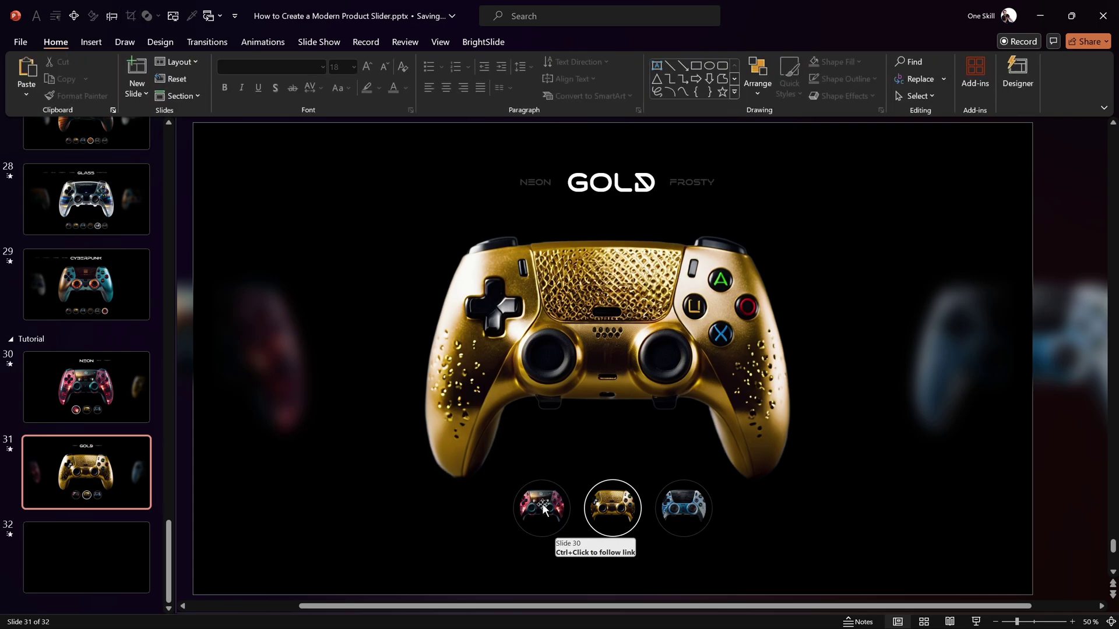
# Enlarge and reposition the picture inside the gold thumbnail's crop to frame a close-up of the textured gold surface.
pyautogui.click(618, 509)
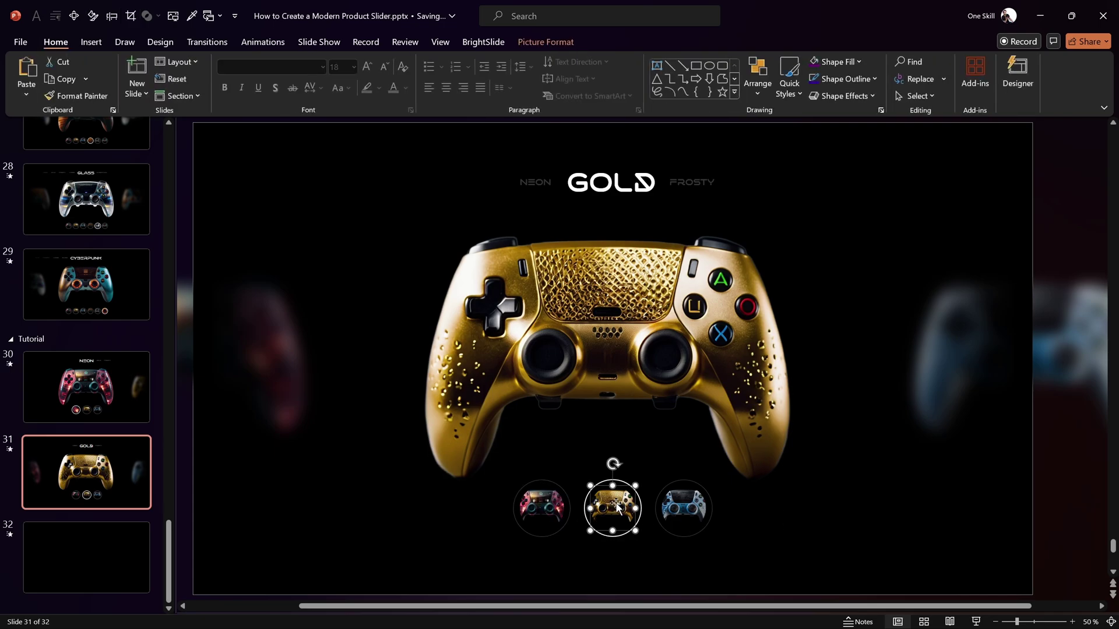
pyautogui.click(560, 42)
pyautogui.click(982, 70)
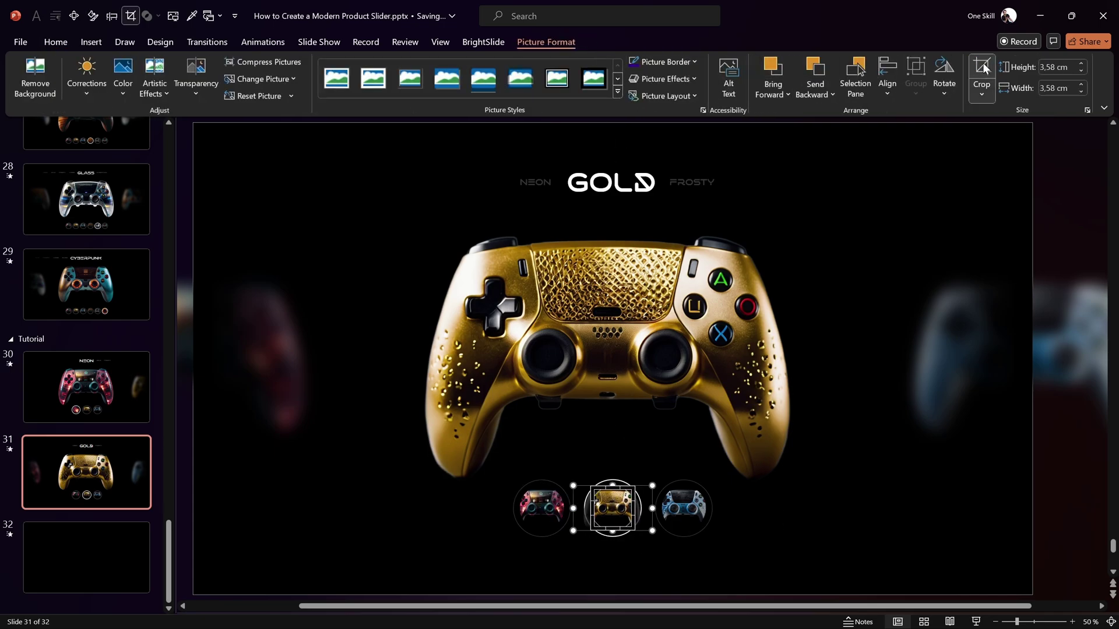
pyautogui.moveTo(652, 486); pyautogui.dragTo(861, 354)
pyautogui.moveTo(697, 427); pyautogui.dragTo(660, 496)
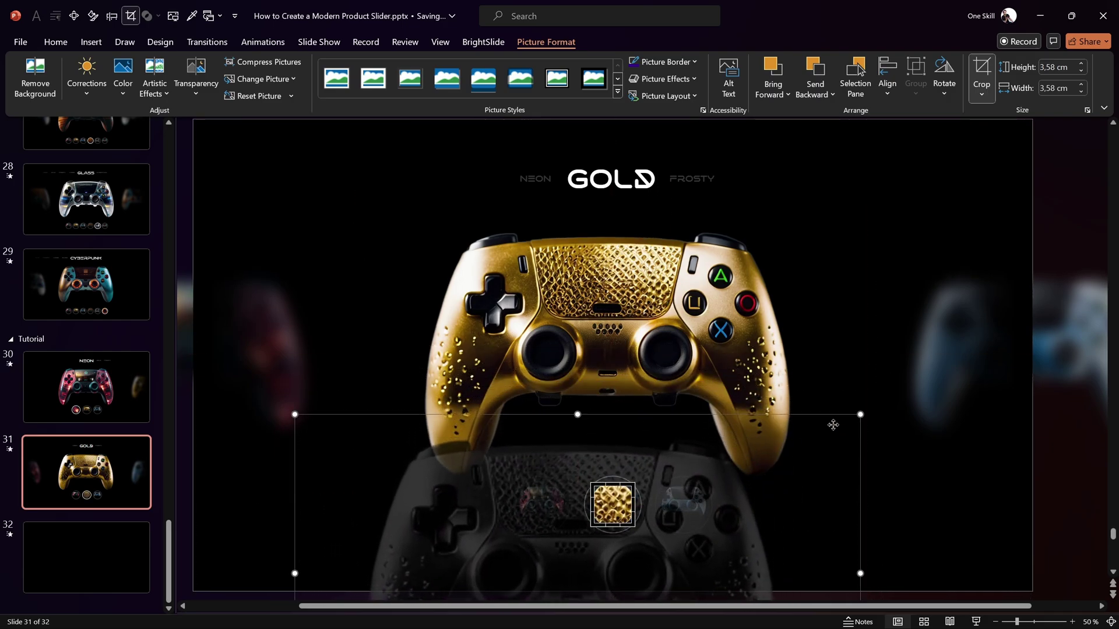
pyautogui.moveTo(860, 416); pyautogui.dragTo(789, 455)
pyautogui.moveTo(644, 544); pyautogui.dragTo(687, 530)
pyautogui.click(902, 532)
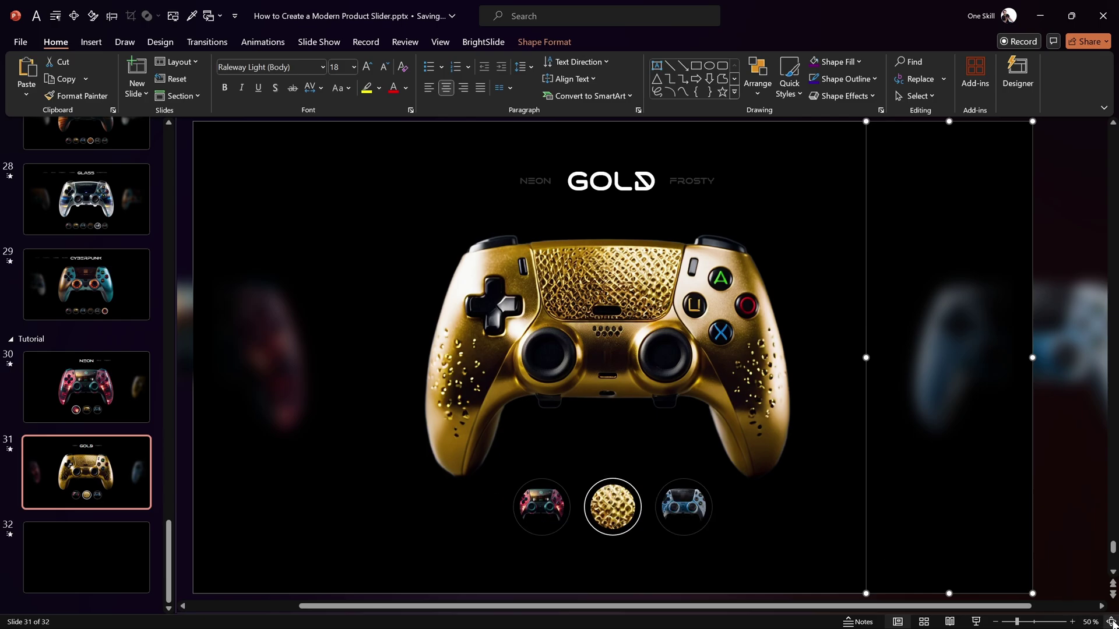
pyautogui.click(1068, 565)
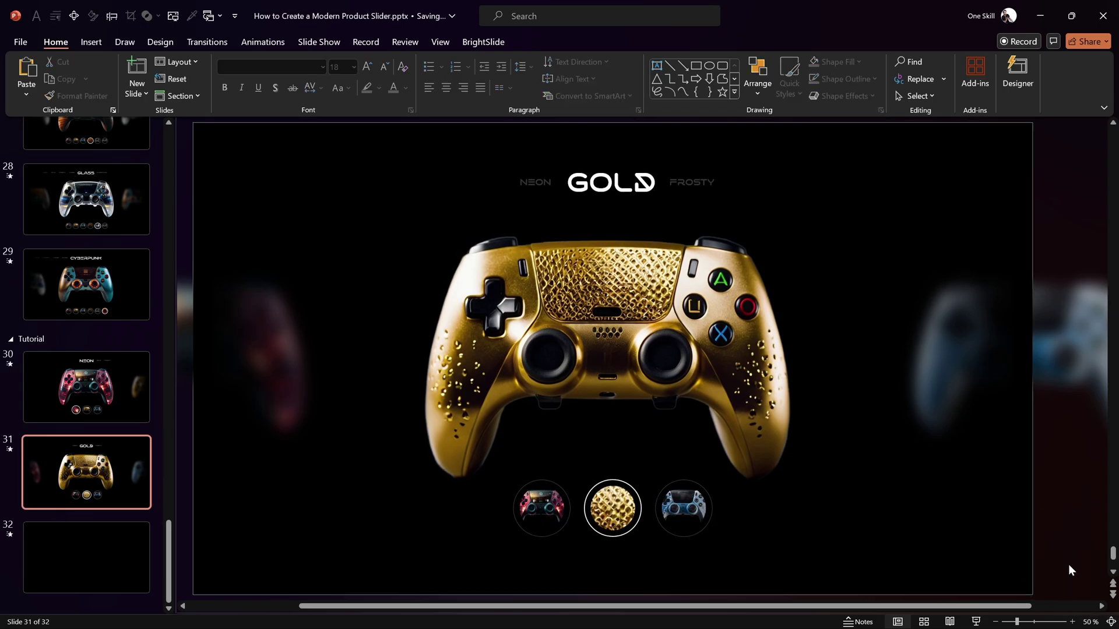
# Preview the slide show from slide 30, switching between the neon and gold slides through their thumbnails.
pyautogui.click(112, 379)
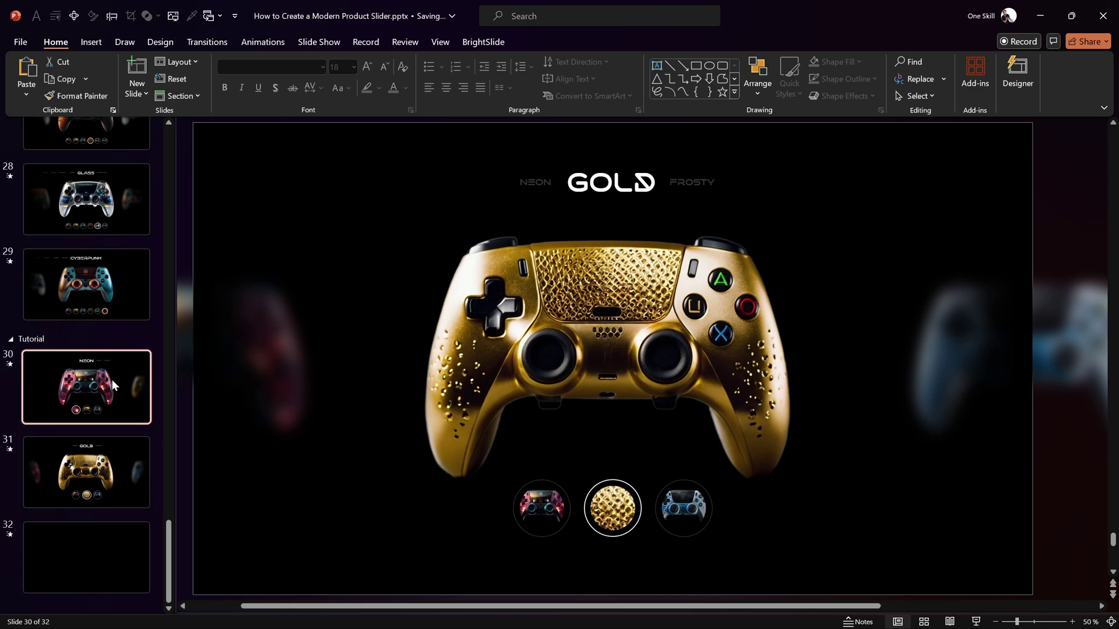
pyautogui.click(977, 622)
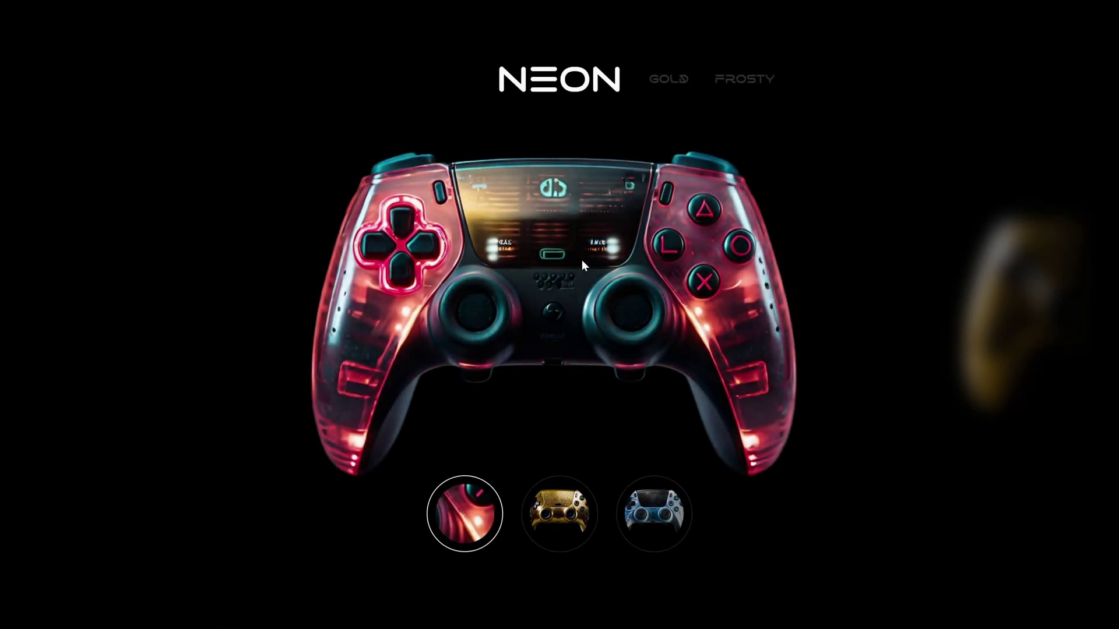
pyautogui.click(562, 511)
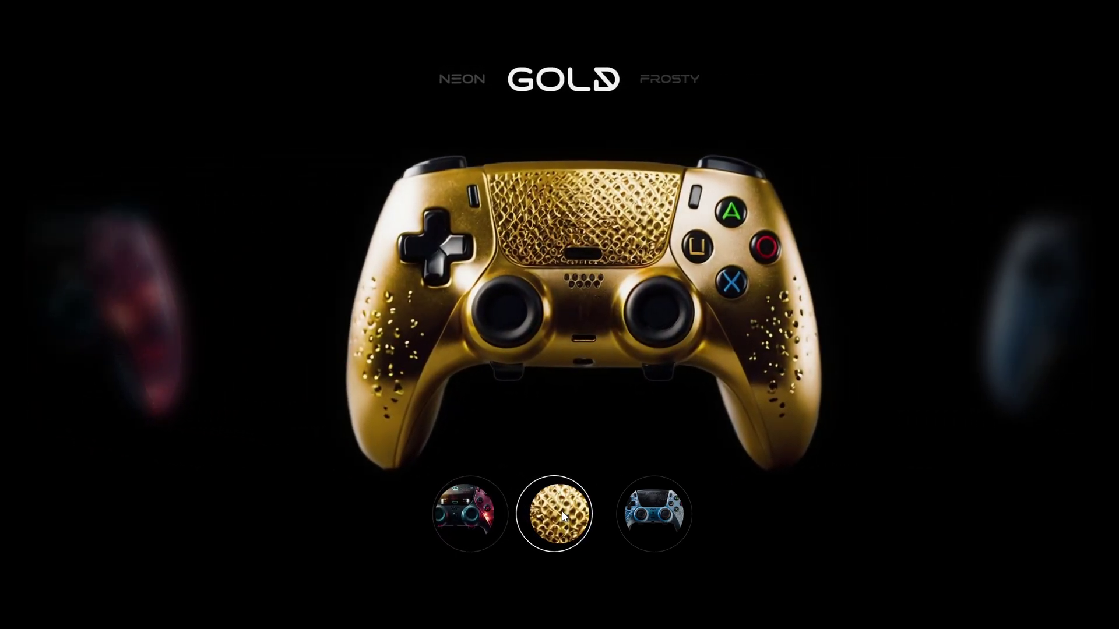
pyautogui.click(474, 517)
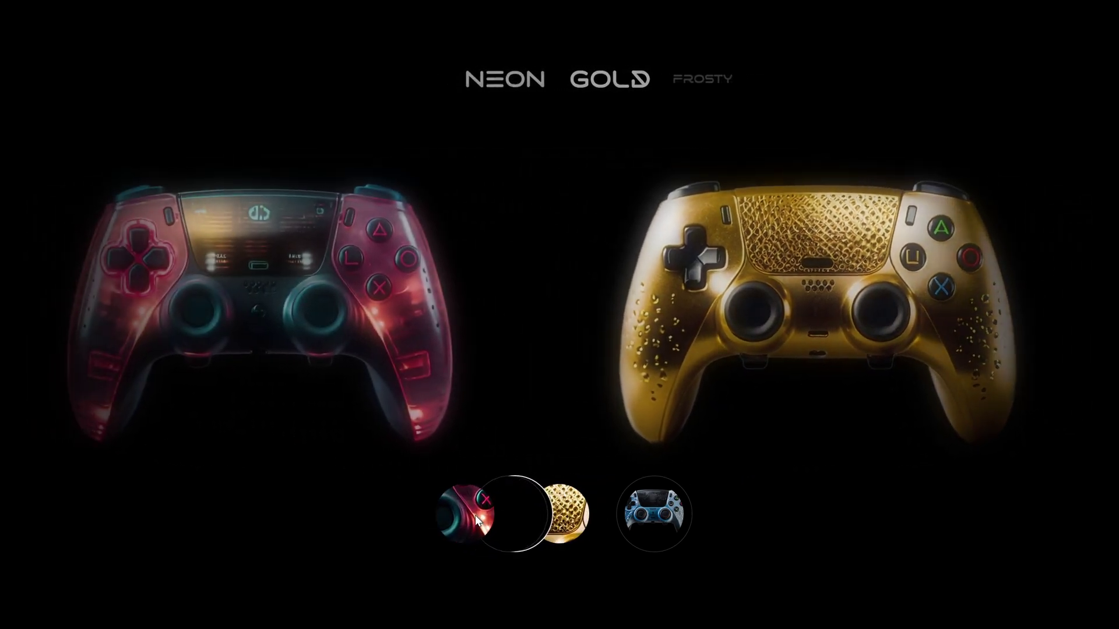
pyautogui.click(561, 523)
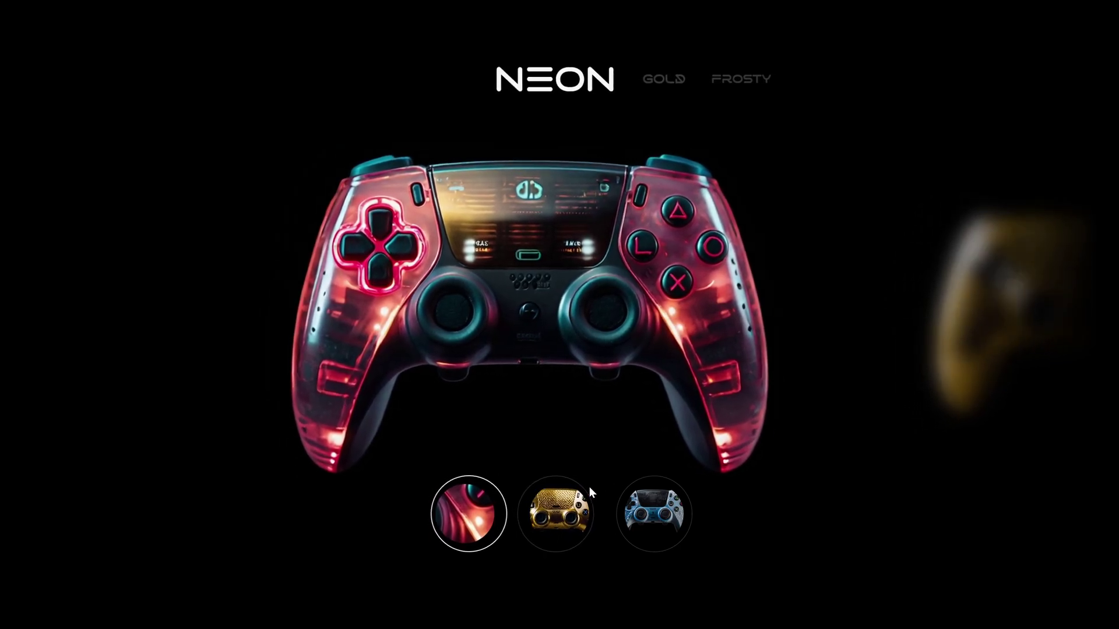
pyautogui.click(472, 518)
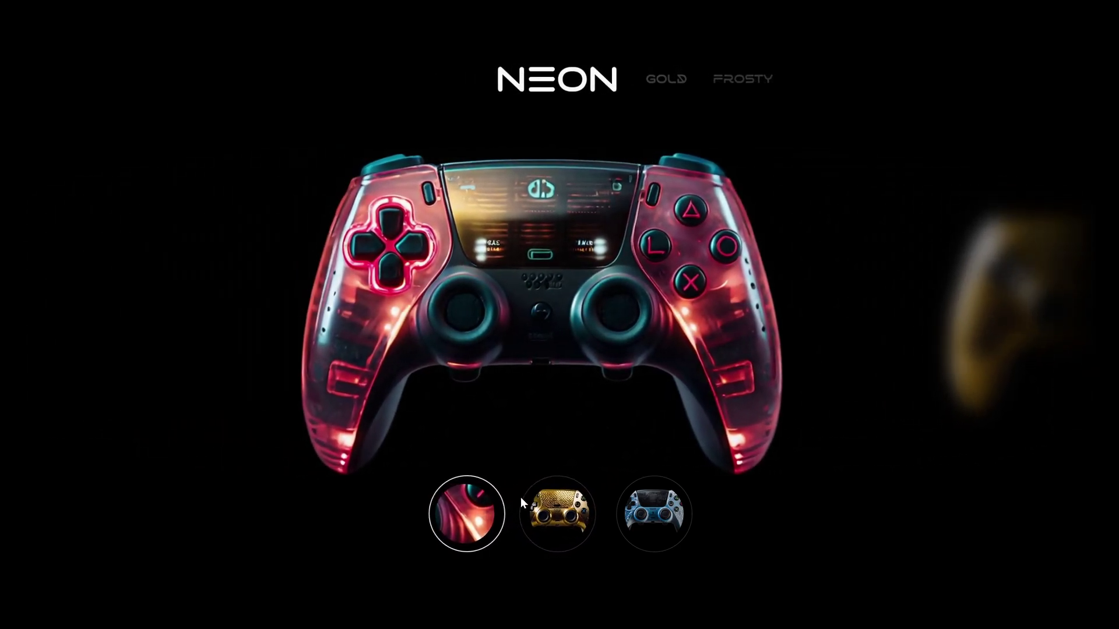
pyautogui.press('Escape')
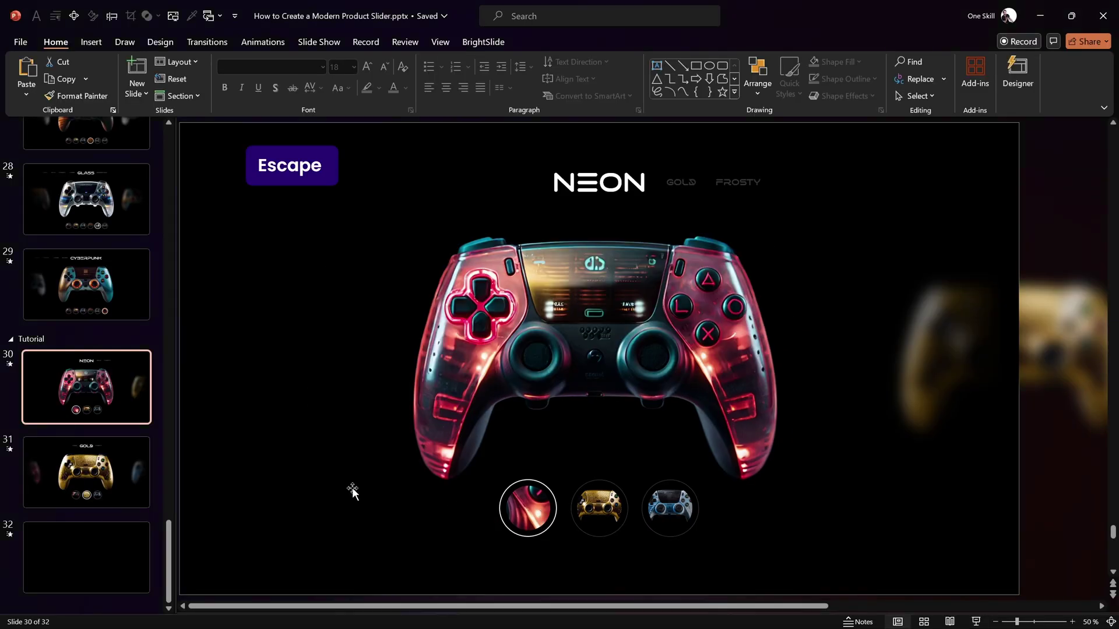
# Delete all three thumbnails with their circles from the gold slide.
pyautogui.click(128, 476)
pyautogui.moveTo(462, 586); pyautogui.dragTo(722, 464)
pyautogui.press('BackSpace')
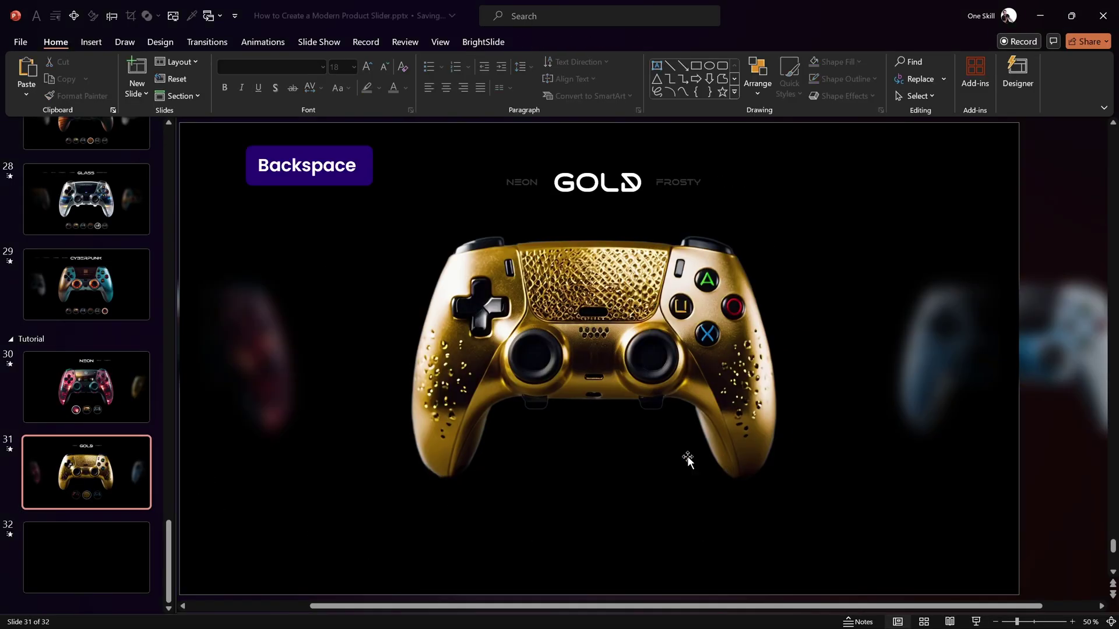
# Open the Selection pane for slide 30 and rename the neon thumbnail's circle as "!!ring1".
pyautogui.click(114, 396)
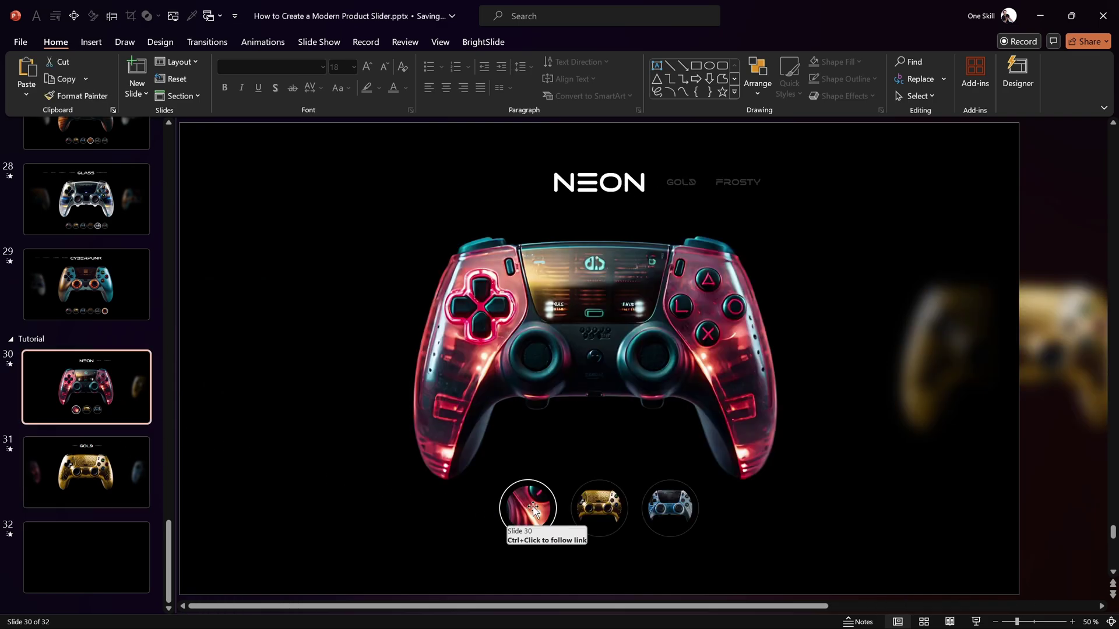
pyautogui.click(538, 485)
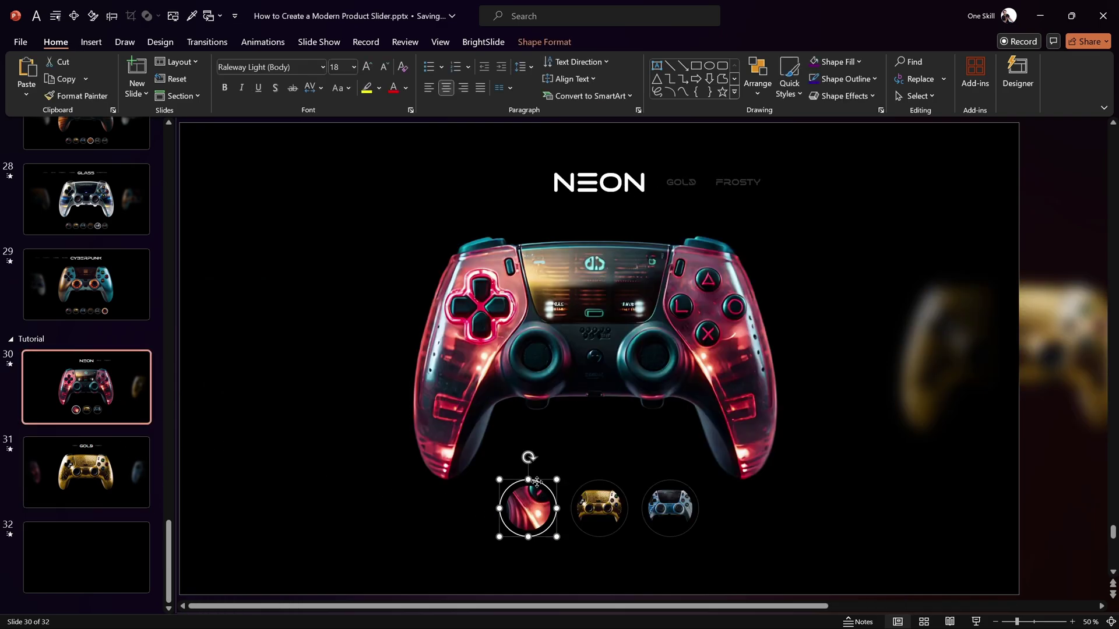
pyautogui.hotkey('ctrl', 'z')
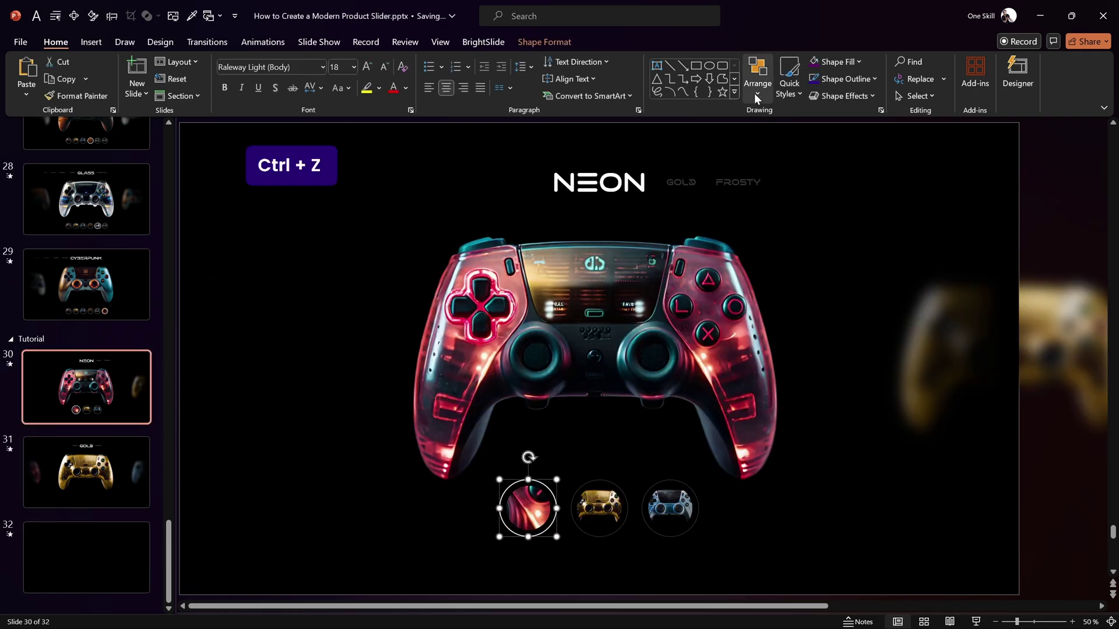
pyautogui.click(757, 93)
pyautogui.click(797, 353)
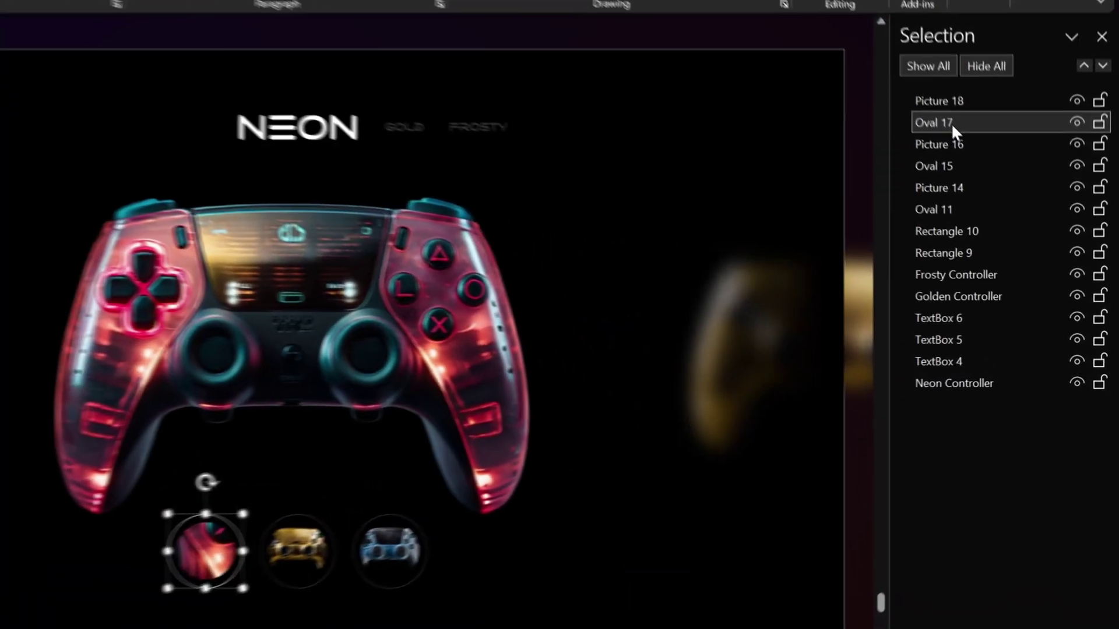
pyautogui.doubleClick(953, 125)
pyautogui.write('!!ring1')
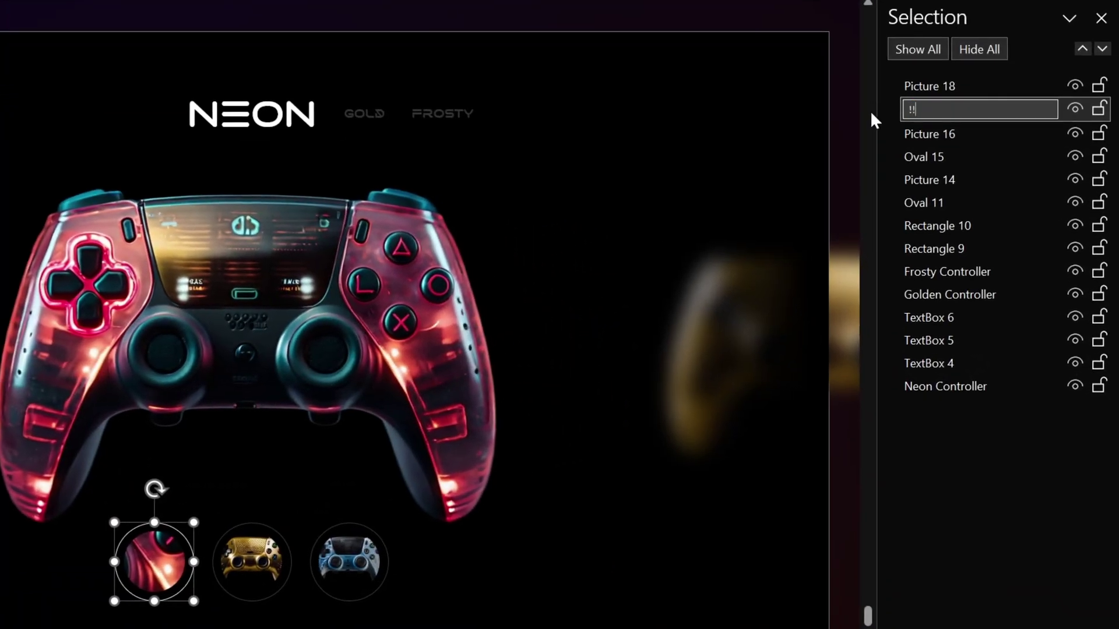
pyautogui.hotkey('ctrl', 'a')
# Rename the gold thumbnail's circle as "!!ring2" and the frosty thumbnail's circle as "!!ring3".
pyautogui.click(918, 202)
pyautogui.click(958, 202)
pyautogui.press('BackSpace')
pyautogui.write('2')
pyautogui.press('Return')
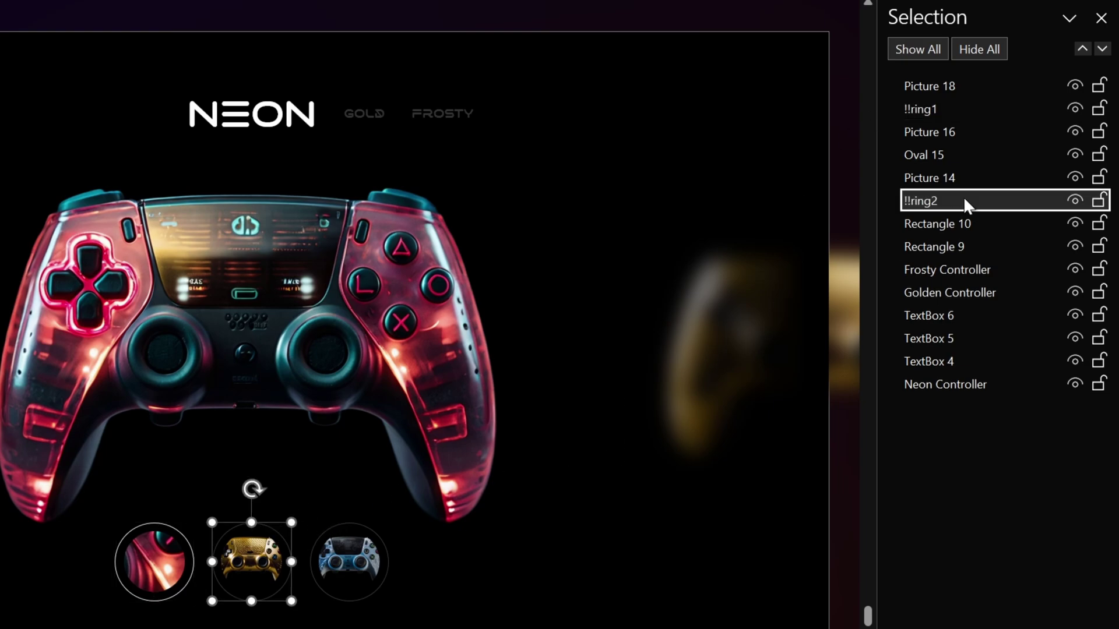
pyautogui.click(361, 528)
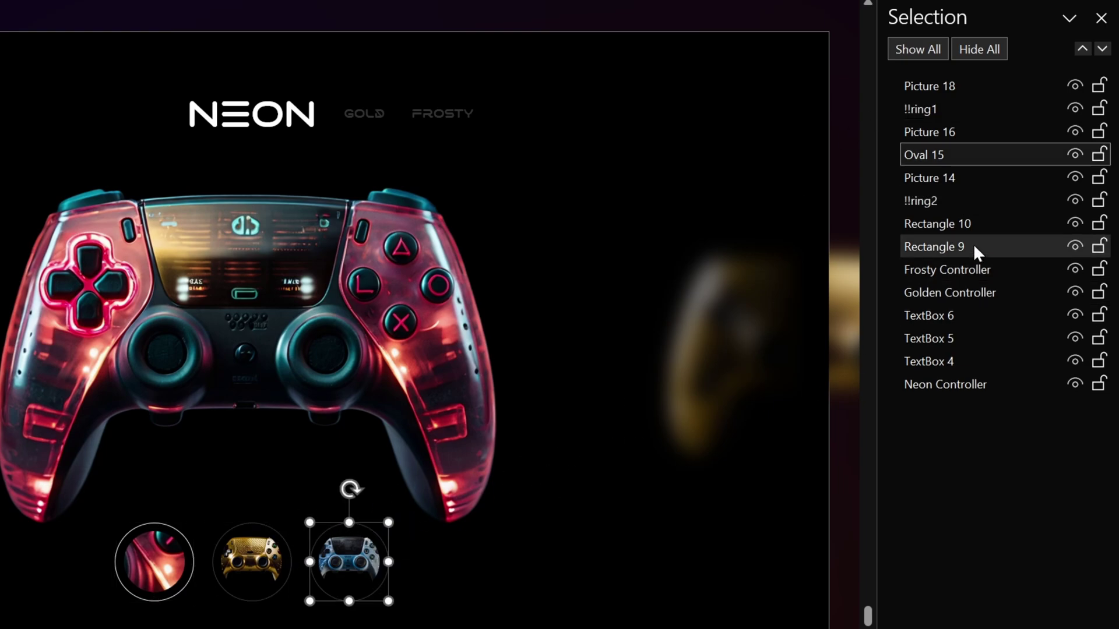
pyautogui.click(963, 156)
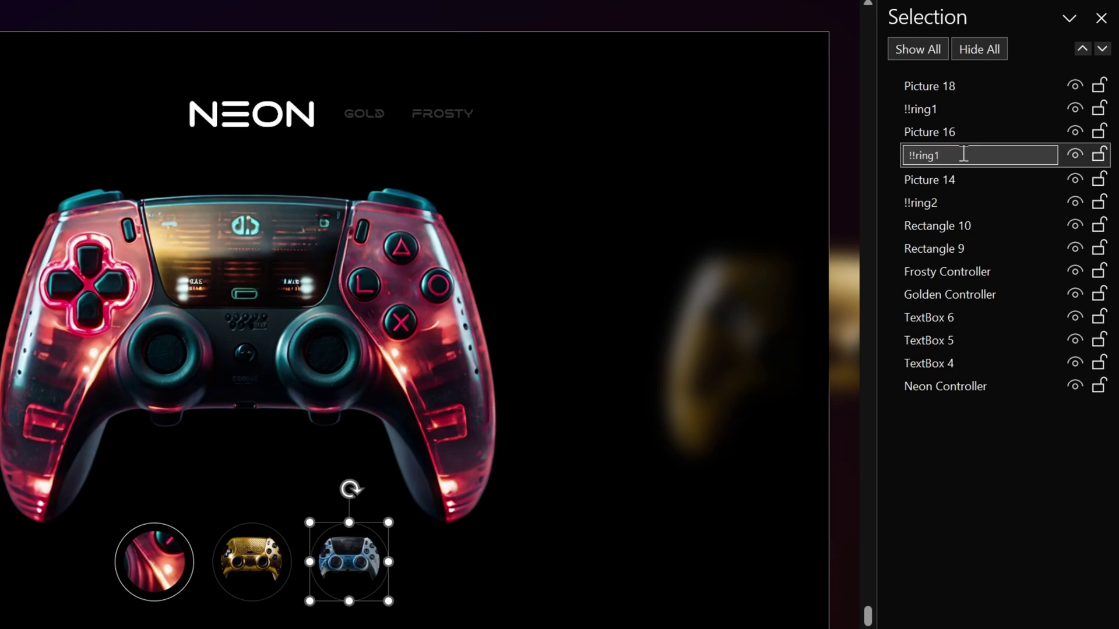
pyautogui.press('Return')
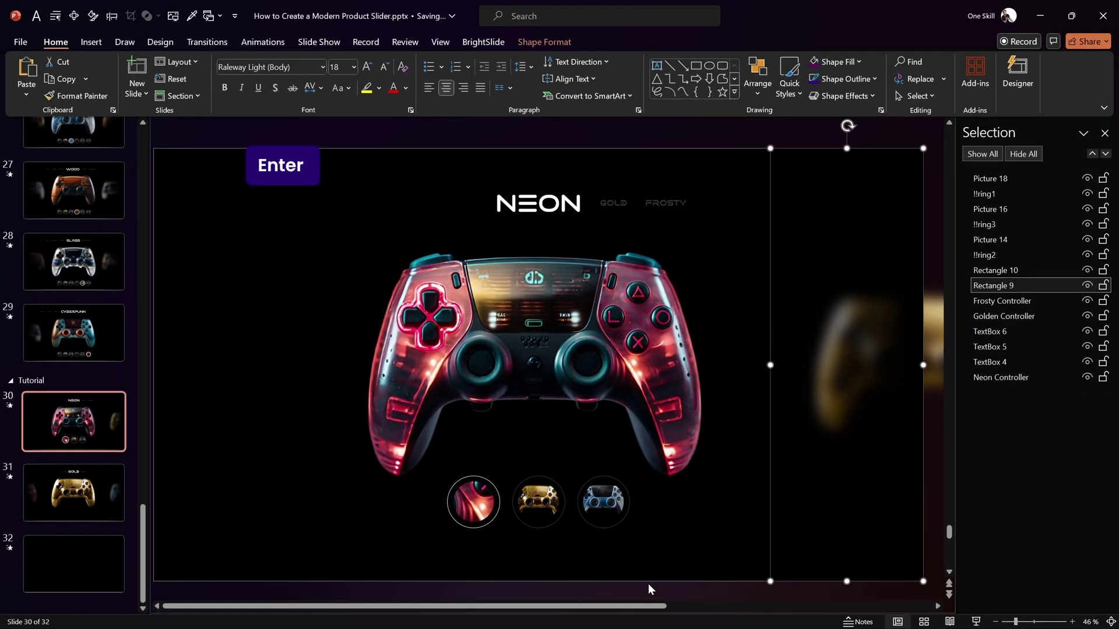
# Copy all three thumbnails with their renamed circles from slide 30 onto the gold slide 31.
pyautogui.moveTo(662, 586); pyautogui.dragTo(413, 440)
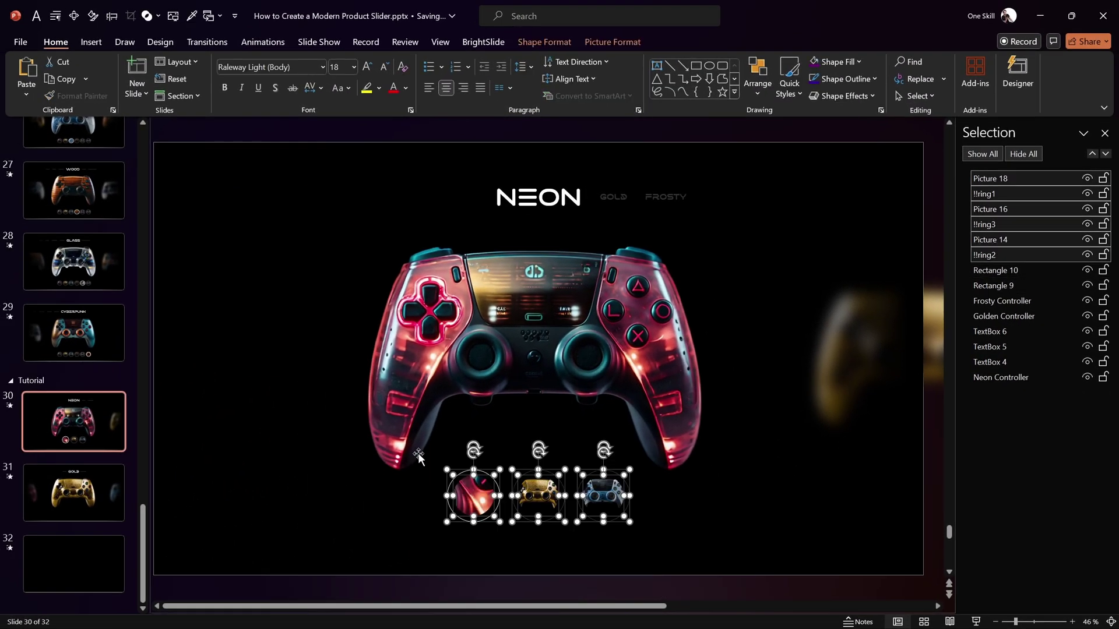
pyautogui.hotkey('ctrl', 'c')
pyautogui.click(116, 494)
pyautogui.press('F6')
pyautogui.press('Escape')
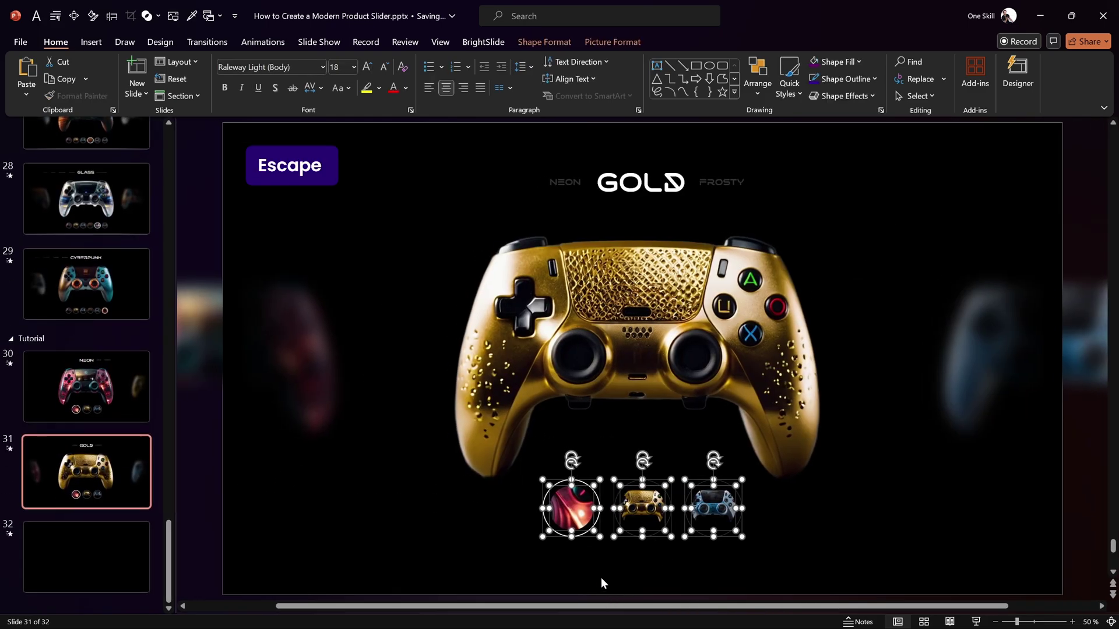
pyautogui.click(600, 578)
# Give the gold thumbnail's circle the neon circle's bright outline formatting and the neon circle the frosty circle's faint outline.
pyautogui.click(564, 510)
pyautogui.click(570, 507)
pyautogui.hotkey('ctrl', 'shift', 'c')
pyautogui.click(642, 509)
pyautogui.hotkey('ctrl', 'shift', 'v')
pyautogui.click(705, 524)
pyautogui.hotkey('ctrl', 'shift', 'c')
pyautogui.click(574, 508)
pyautogui.hotkey('ctrl', 'shift', 'v')
# Fit the whole controller into the neon thumbnail's crop and enlarge the gold thumbnail's picture to a close-up of its textured surface.
pyautogui.doubleClick(574, 509)
pyautogui.click(643, 509)
pyautogui.hotkey('alt', '6')
pyautogui.moveTo(650, 508); pyautogui.dragTo(725, 464)
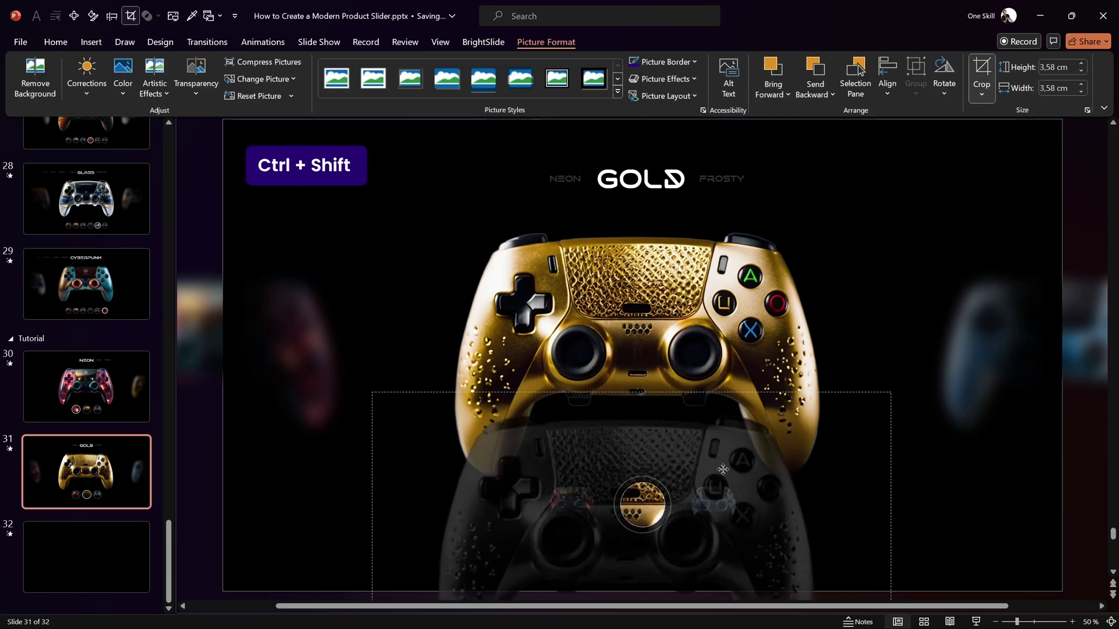
pyautogui.click(910, 501)
# Preview the slide show from slide 30, checking the ring transitions between the neon and gold slides through their thumbnails.
pyautogui.click(87, 387)
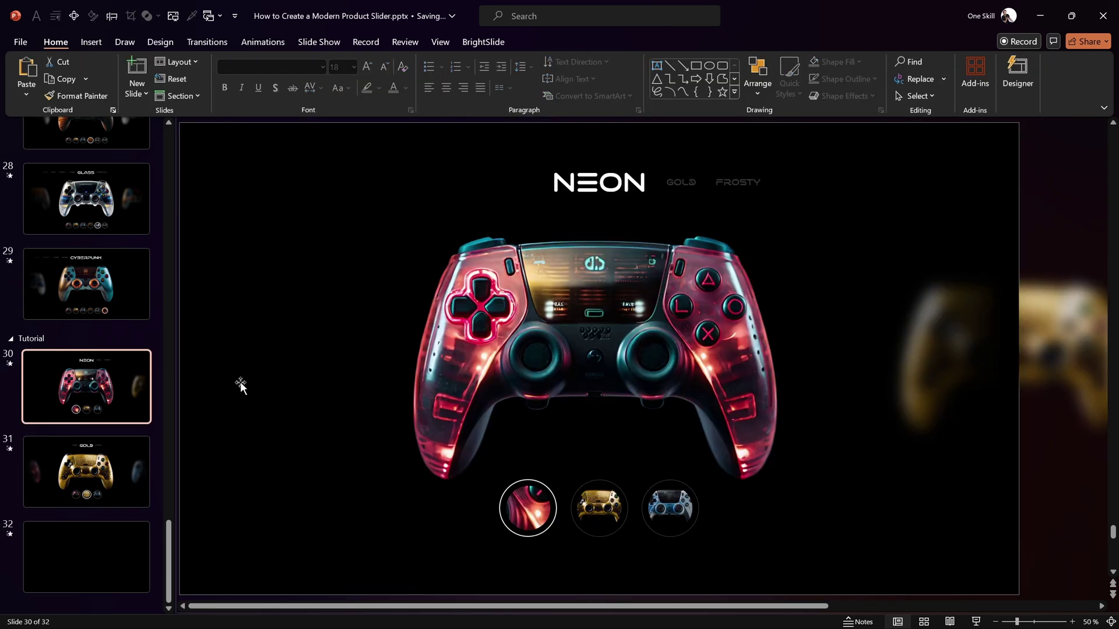
pyautogui.click(976, 622)
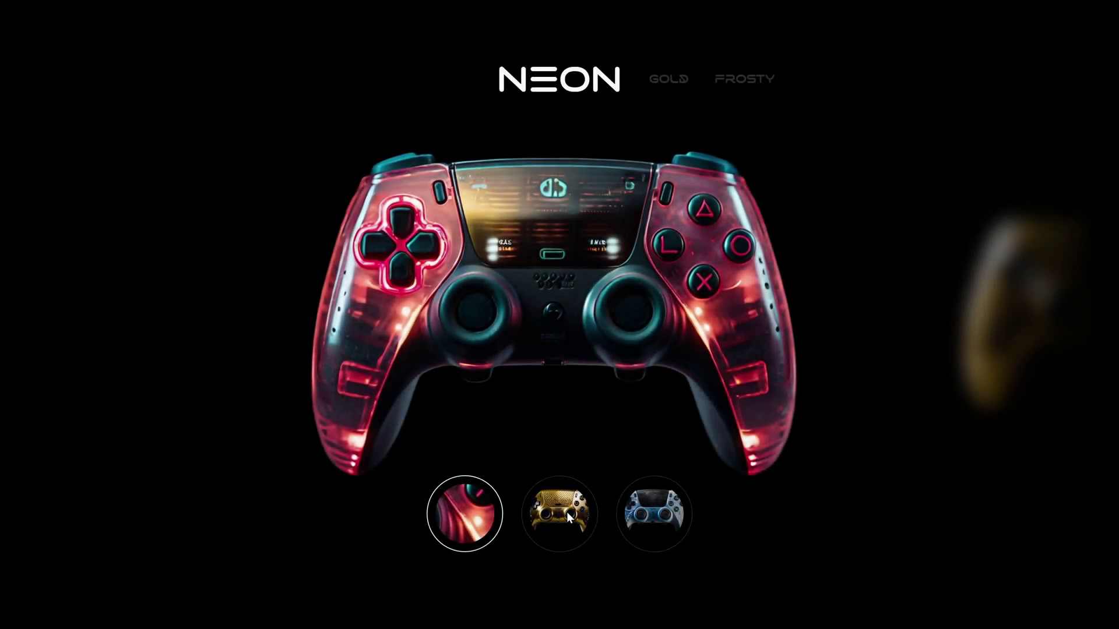
pyautogui.click(567, 513)
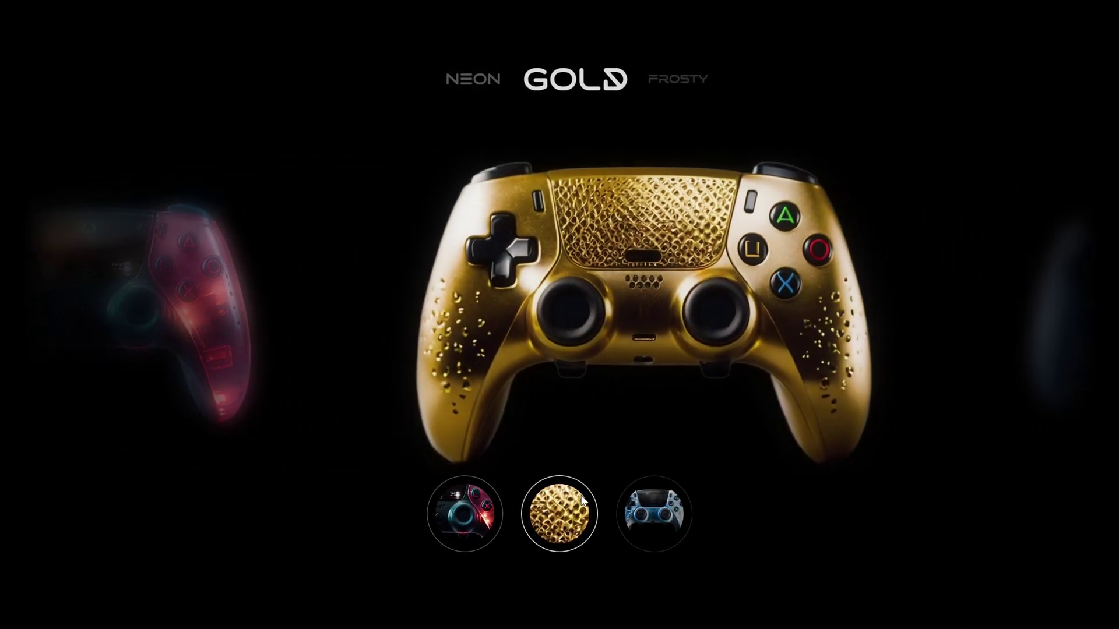
pyautogui.click(475, 513)
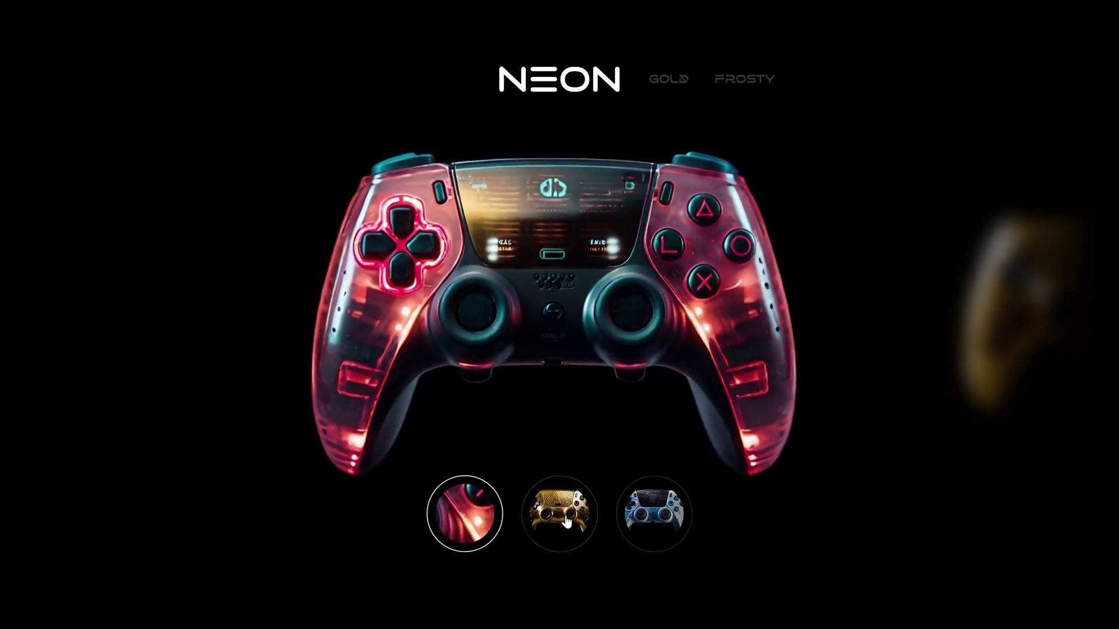
pyautogui.click(570, 513)
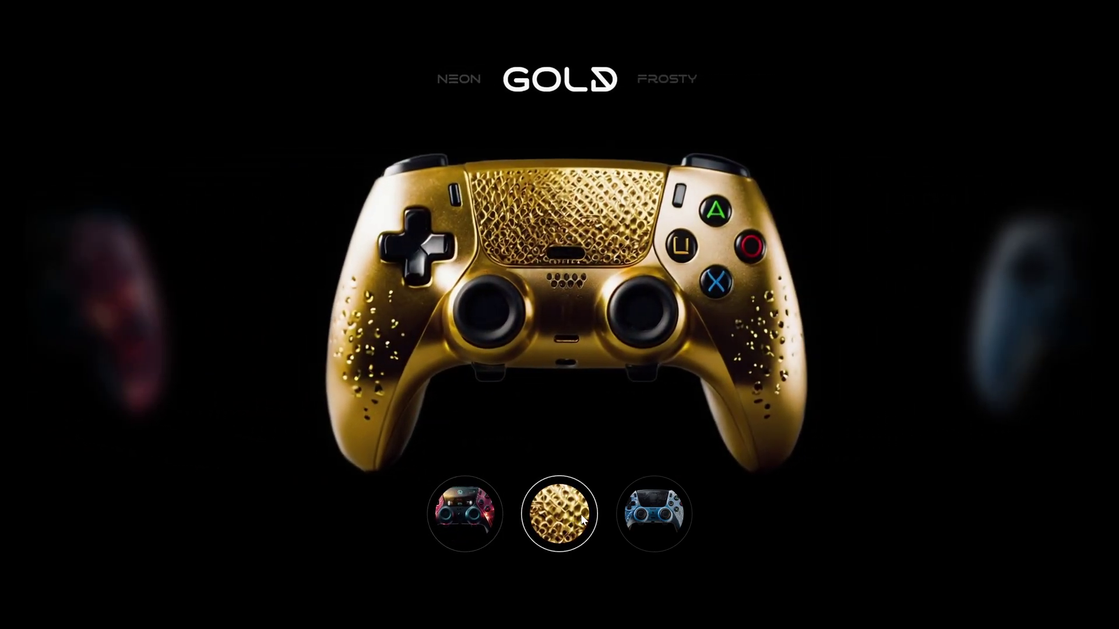
pyautogui.press('Escape')
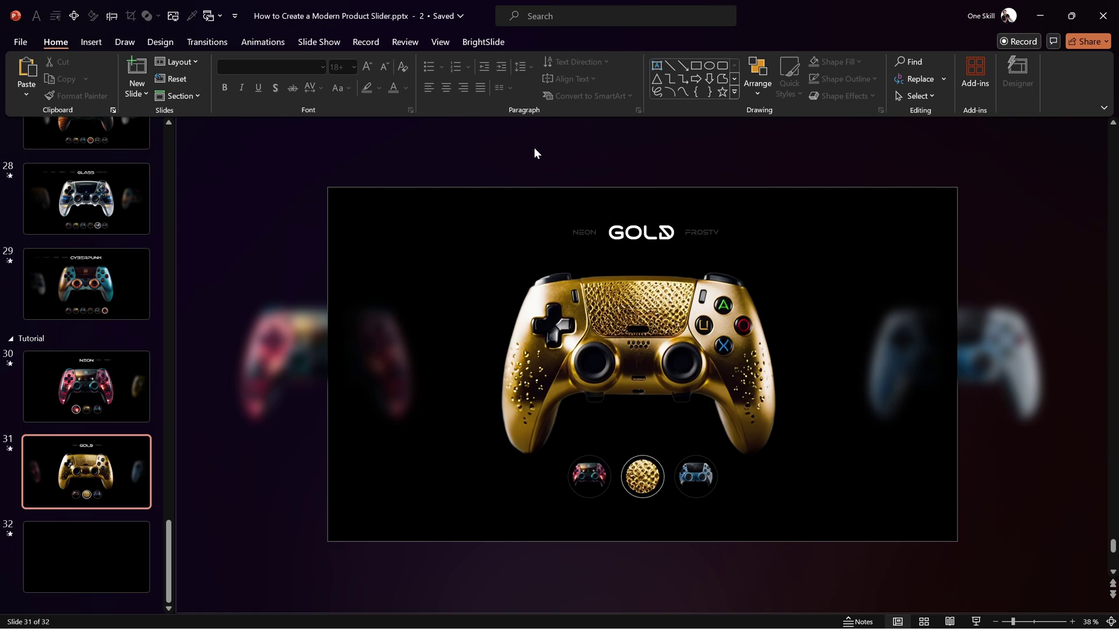
# Copy every object from the gold slide 31 onto the empty slide 32.
pyautogui.hotkey('ctrl', 'a')
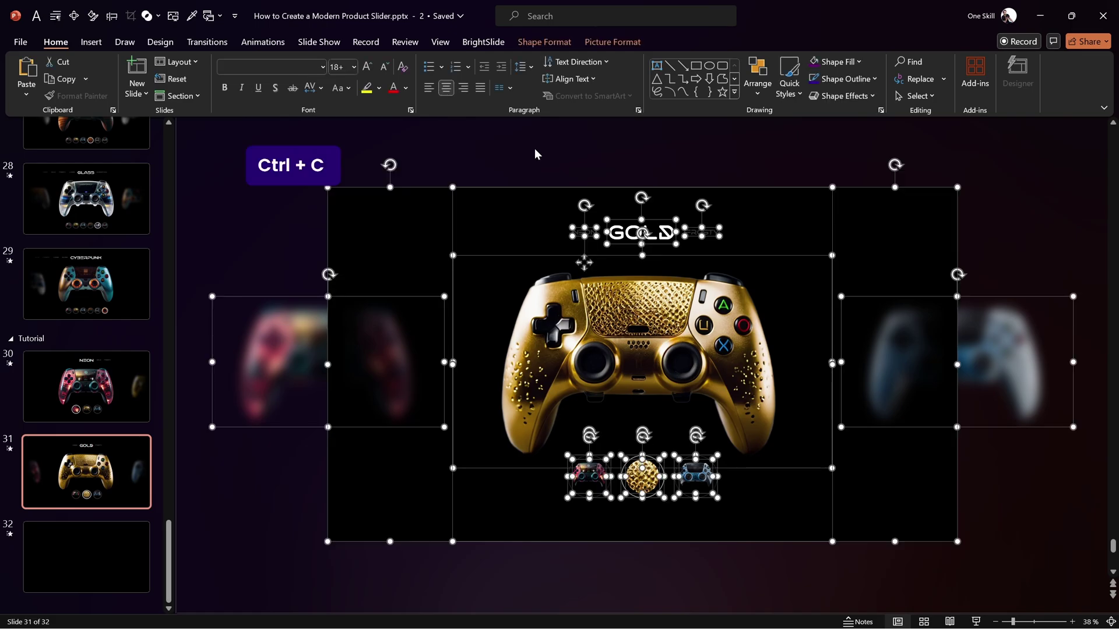
pyautogui.click(114, 551)
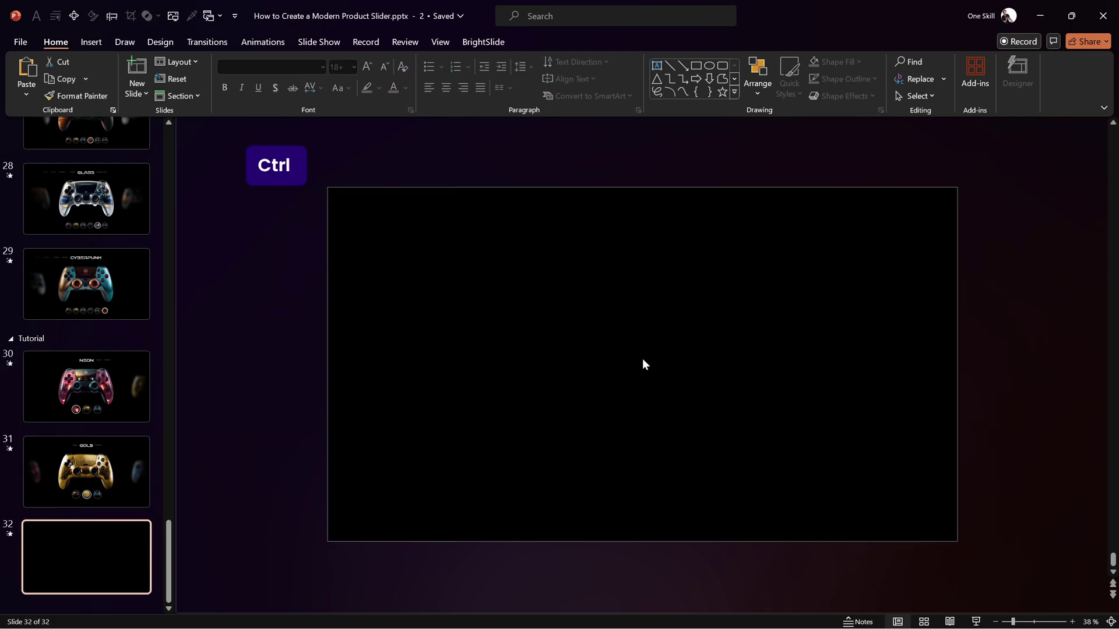
pyautogui.hotkey('ctrl', 'v')
pyautogui.click(706, 155)
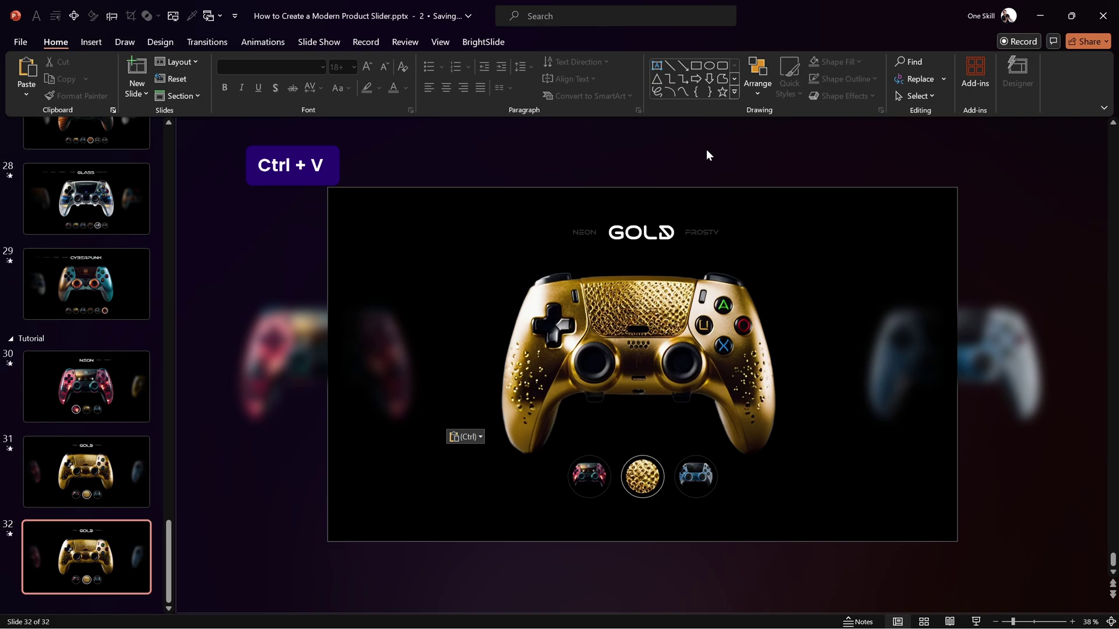
# On slide 32, centre the frosty controller at 22.85 cm high and move the gold one to the slide's left edge, blurred and 14 cm high.
pyautogui.click(282, 351)
pyautogui.keyDown('shift'); pyautogui.click(831, 366); pyautogui.keyUp('shift')
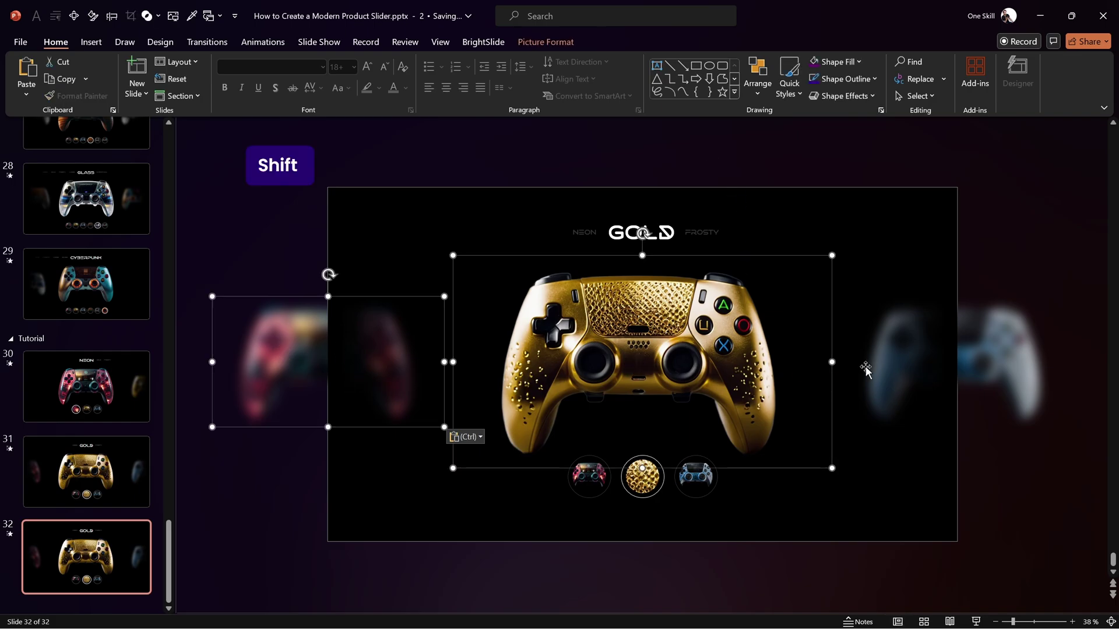
pyautogui.moveTo(1019, 375); pyautogui.dragTo(710, 369)
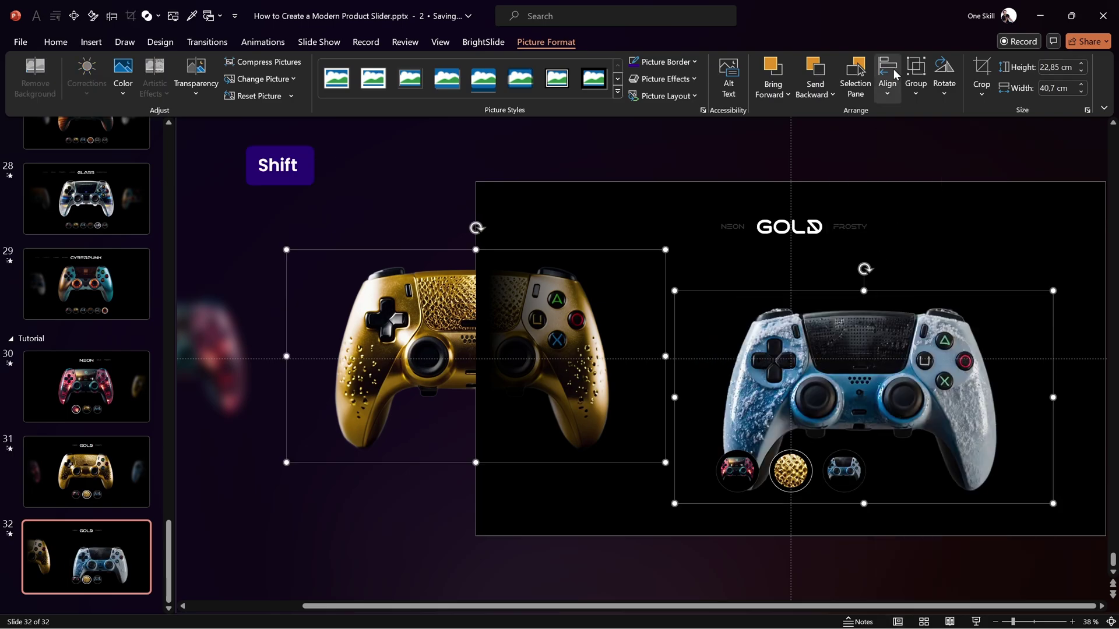
pyautogui.moveTo(426, 306); pyautogui.dragTo(418, 306)
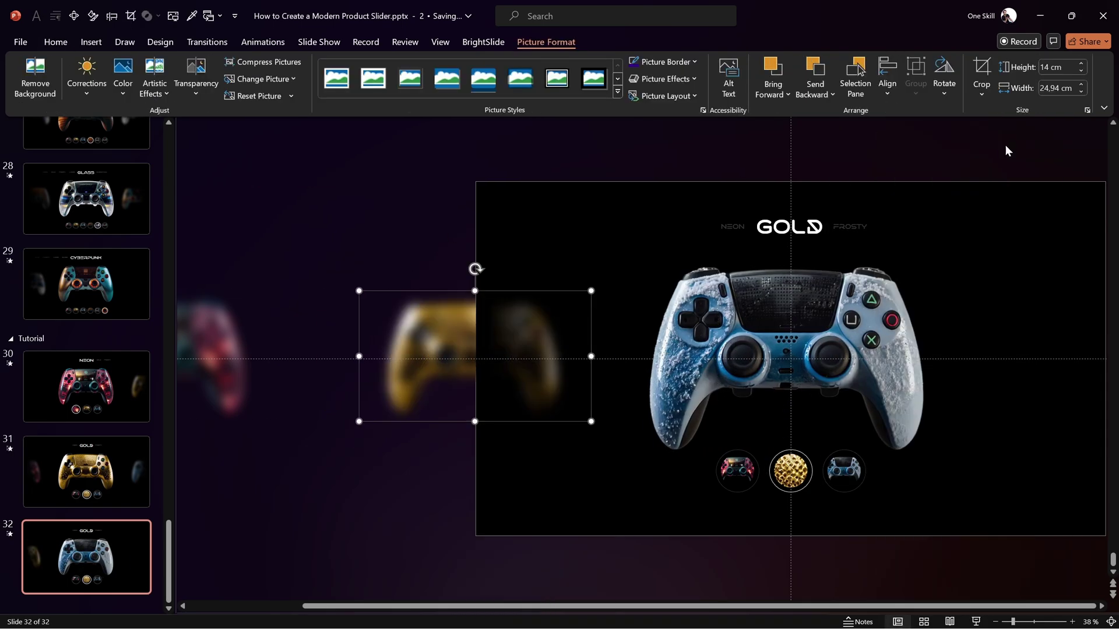
# Make FROSTY the large centred title on slide 32 and highlight the frosty thumbnail with a bright ring and a close-up crop.
pyautogui.keyDown('shift'); pyautogui.click(623, 169); pyautogui.keyUp('shift')
pyautogui.hotkey('ctrl', 'shift', 'v')
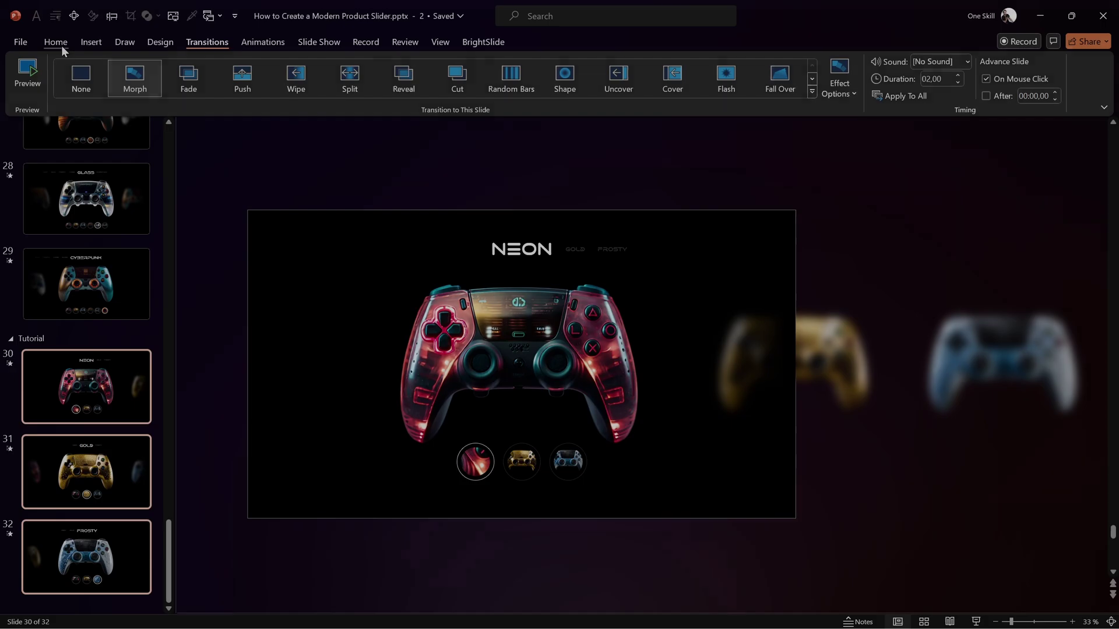
pyautogui.click(58, 44)
# Preview the slide show from slide 30, switching among the neon, gold and frosty slides through their thumbnails.
pyautogui.click(131, 382)
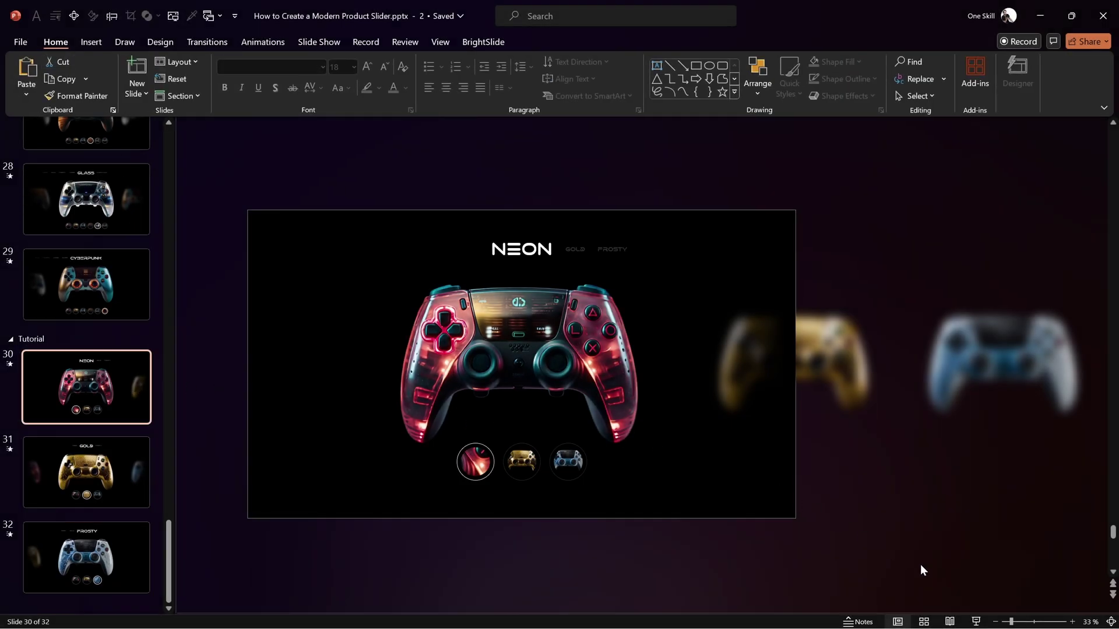
pyautogui.click(977, 622)
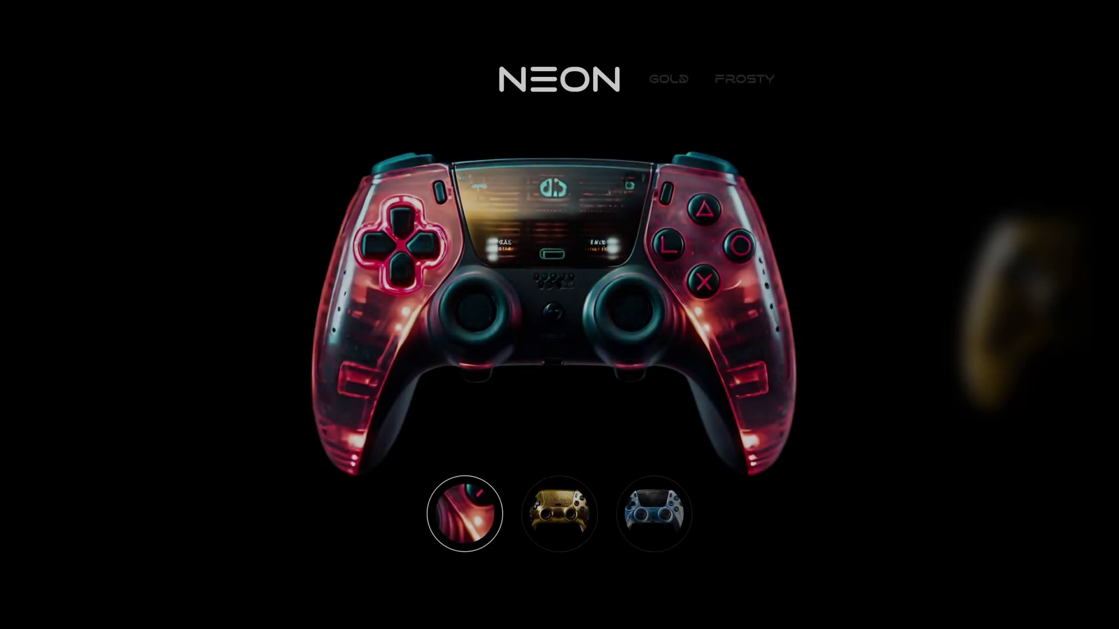
pyautogui.click(559, 506)
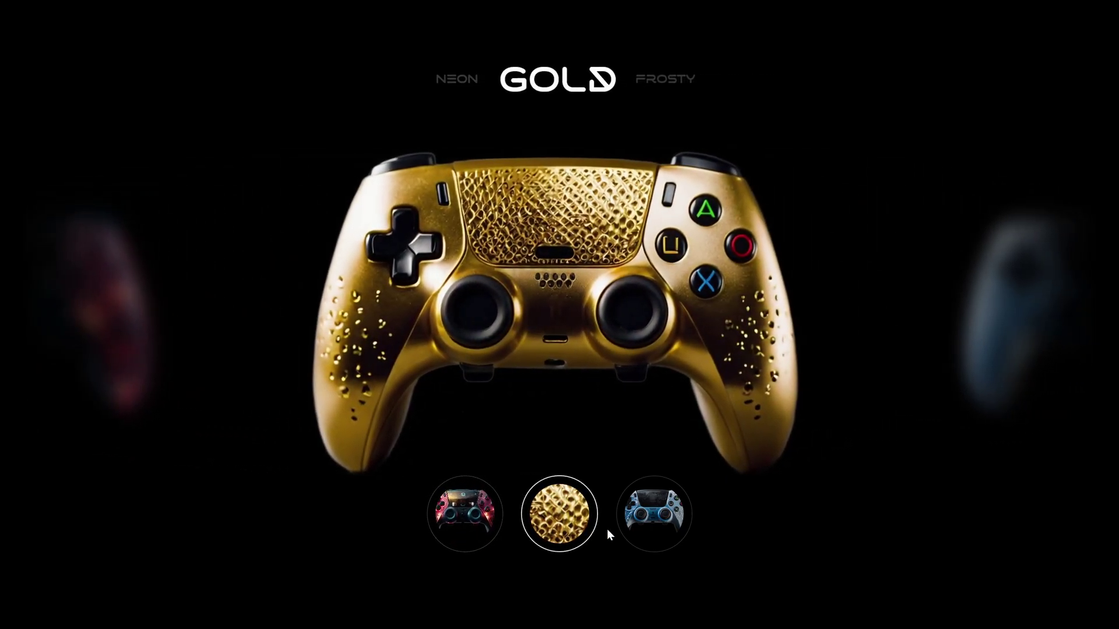
pyautogui.click(654, 514)
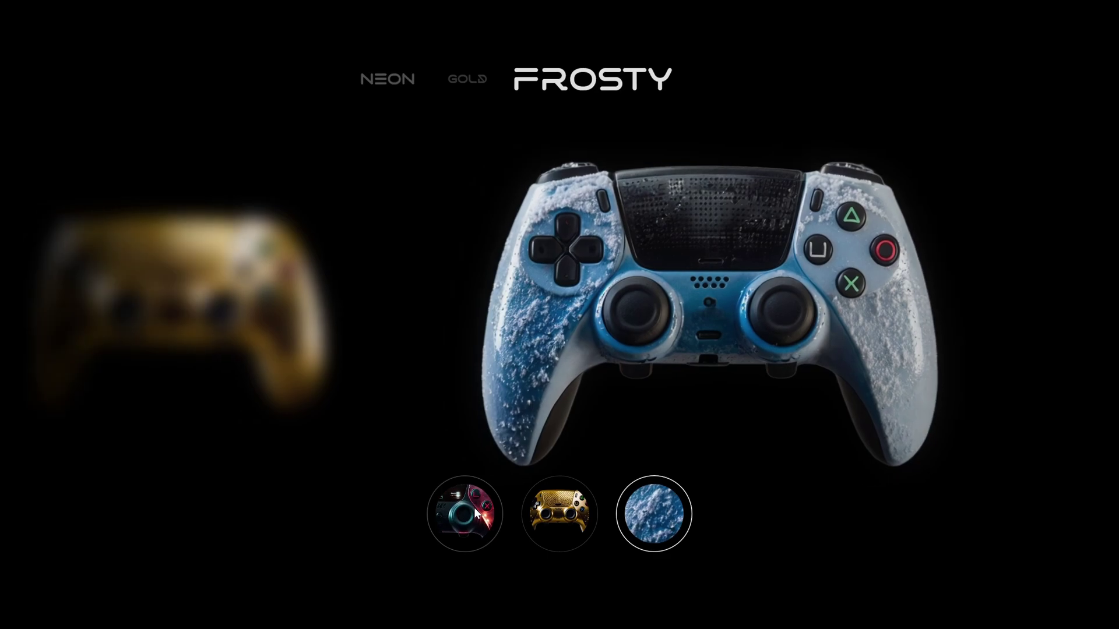
pyautogui.click(474, 510)
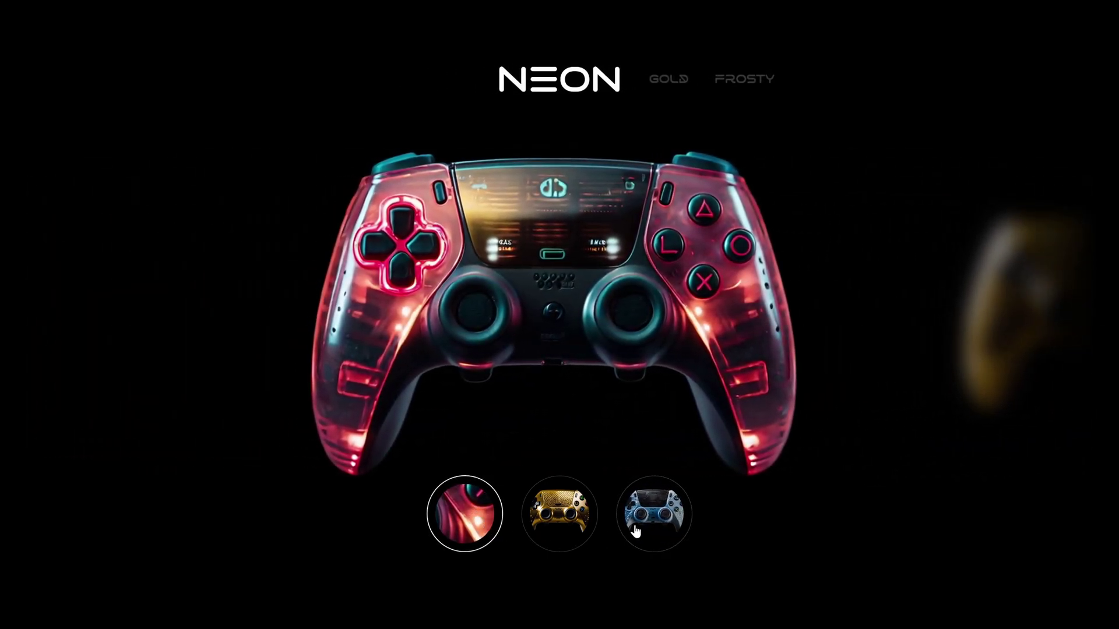
pyautogui.click(657, 514)
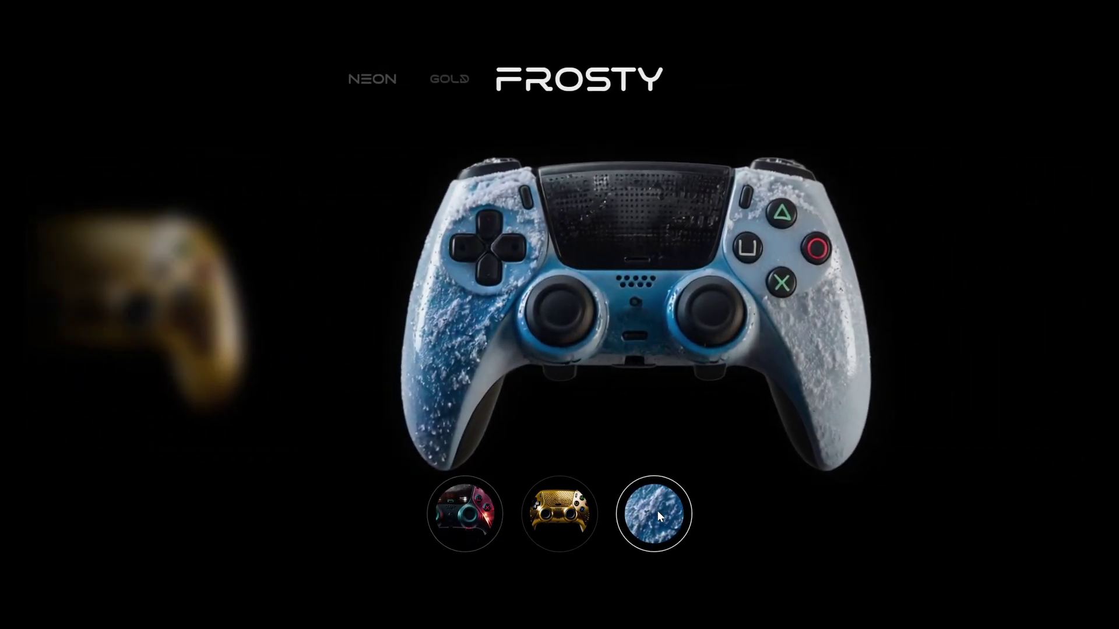
pyautogui.click(558, 512)
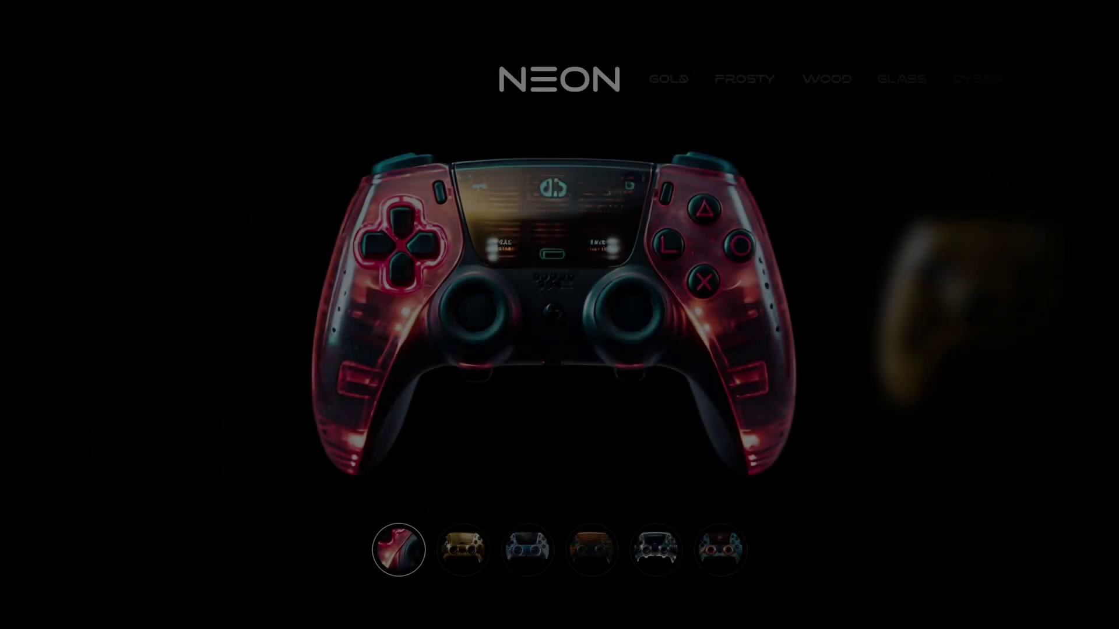
# Preview the six-controller version of the slider, switching among the wood, glass, cyberpunk, gold and frosty slides through their thumbnails.
pyautogui.click(593, 550)
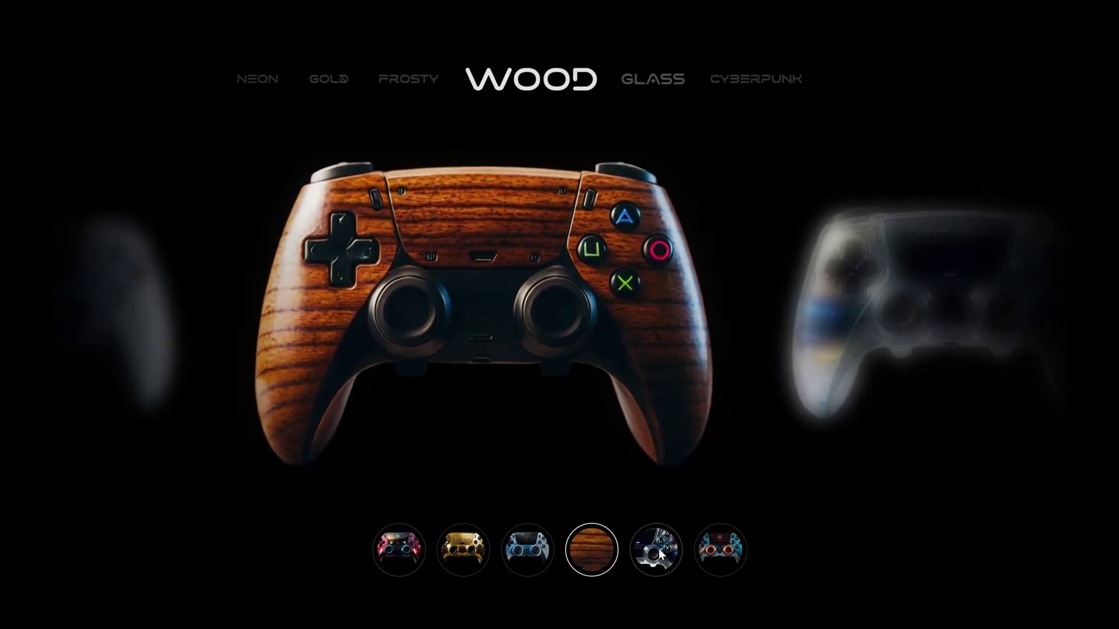
pyautogui.click(659, 551)
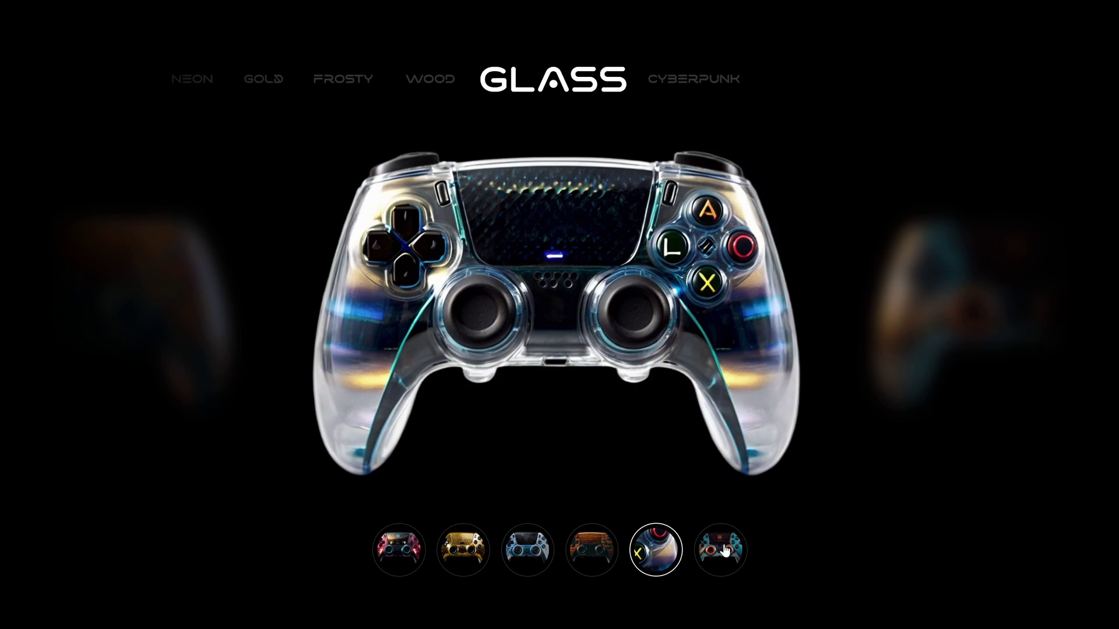
pyautogui.click(724, 550)
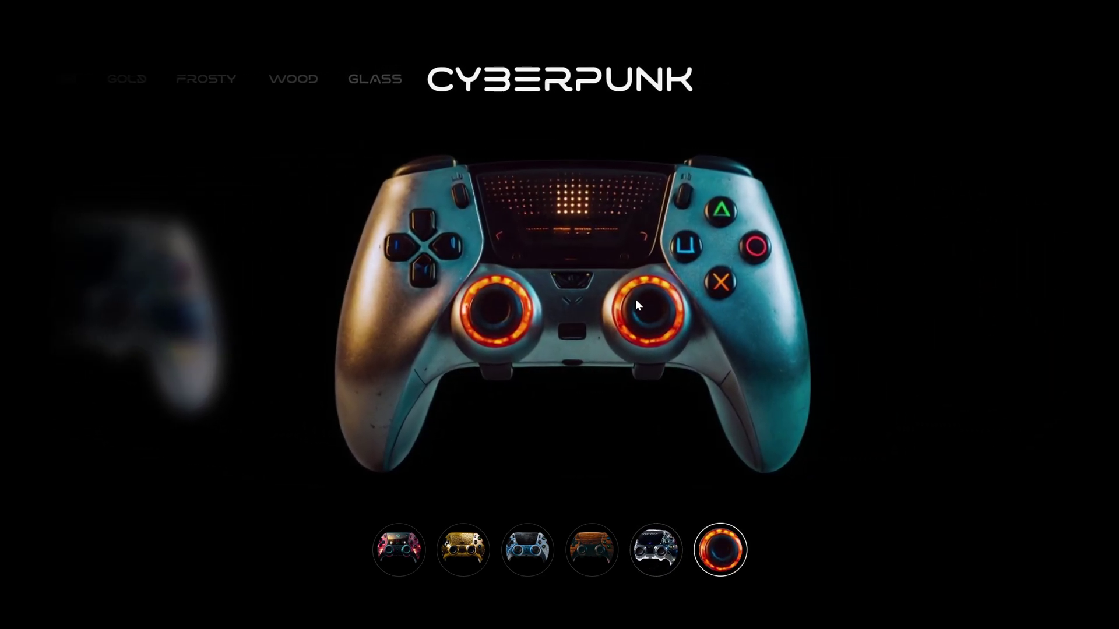
pyautogui.click(475, 549)
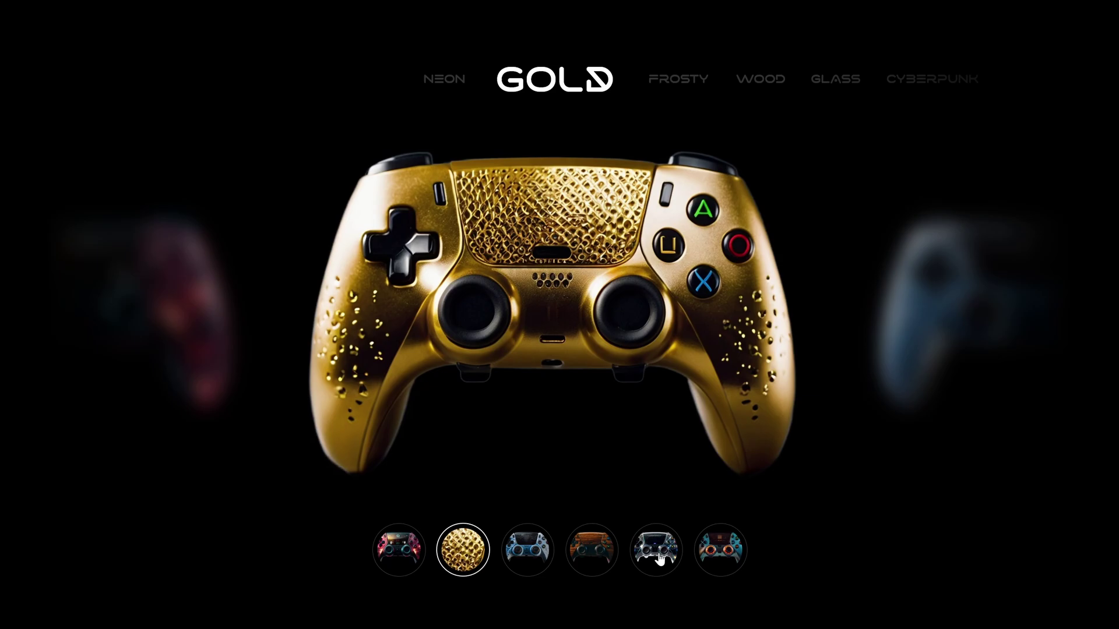
pyautogui.click(661, 553)
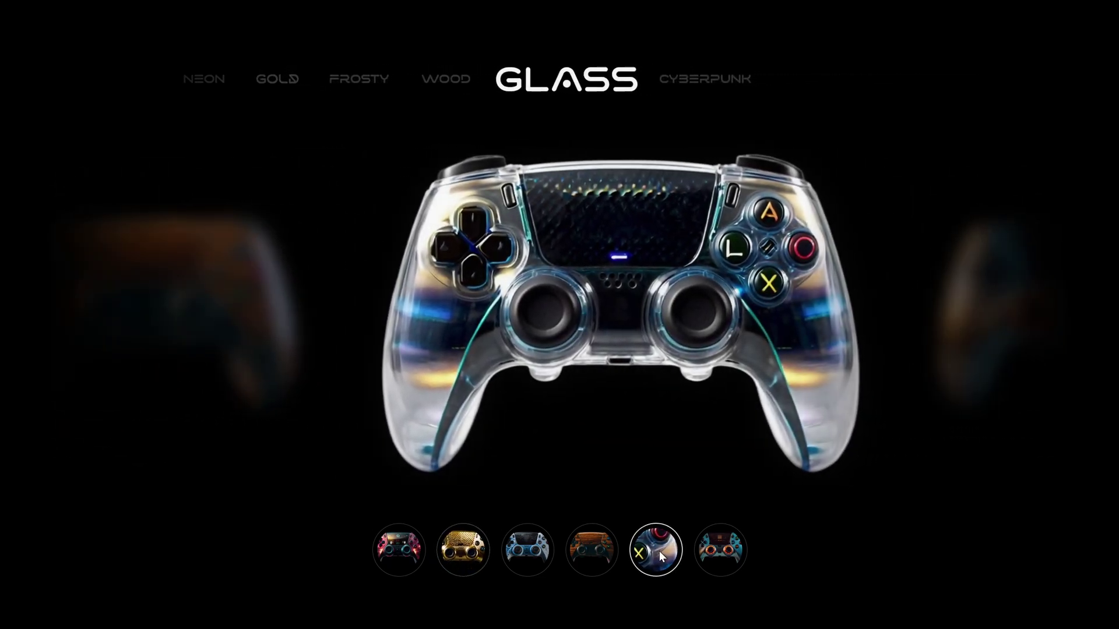
pyautogui.click(529, 549)
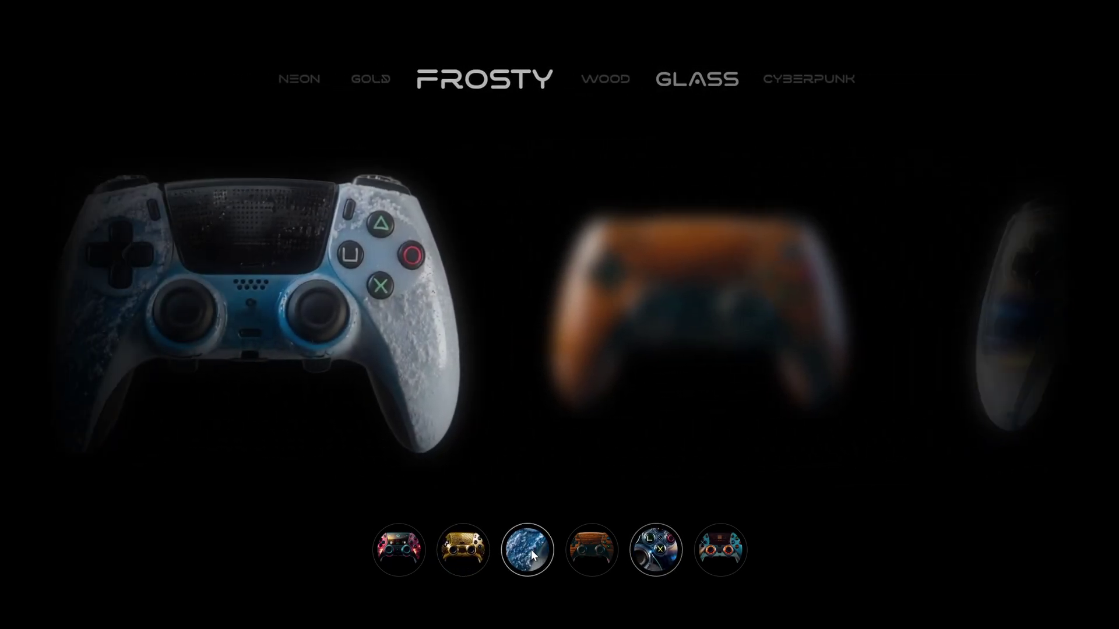
pyautogui.click(598, 554)
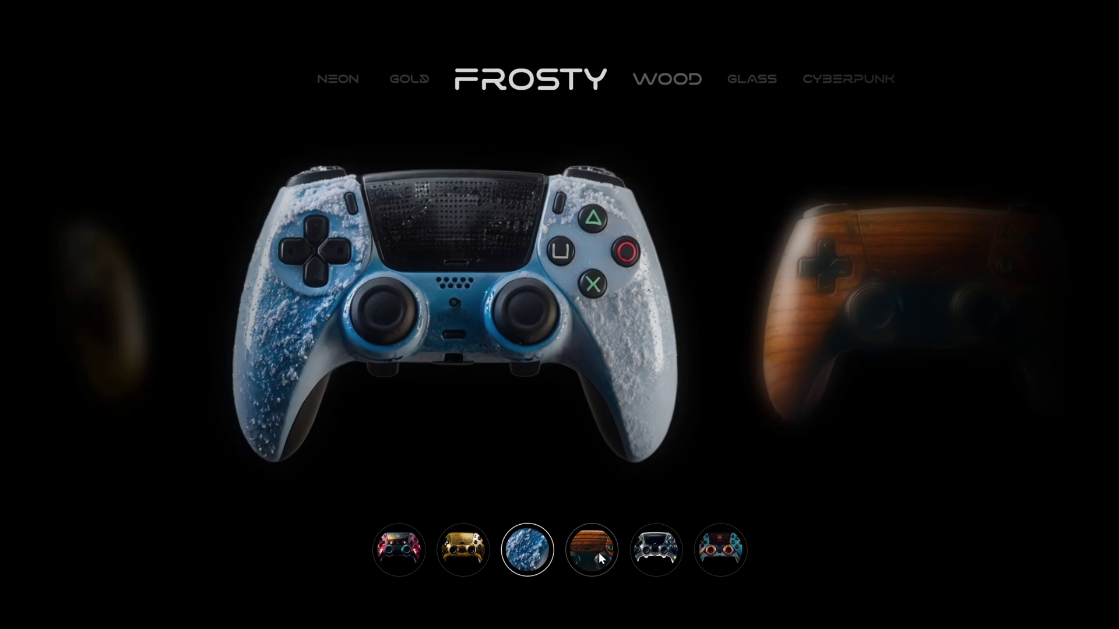